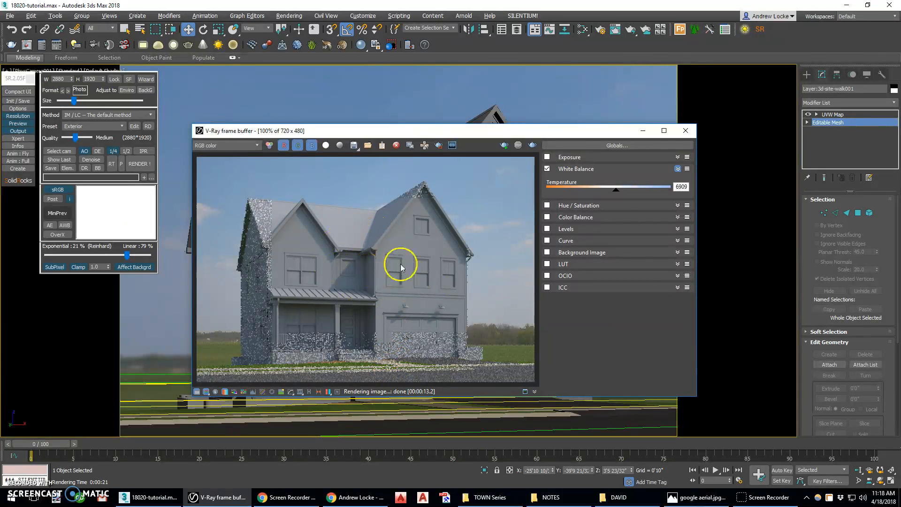
# Close the rendered image and hide the site bed, drive, grass, road and walk shapes.
pyautogui.click(687, 134)
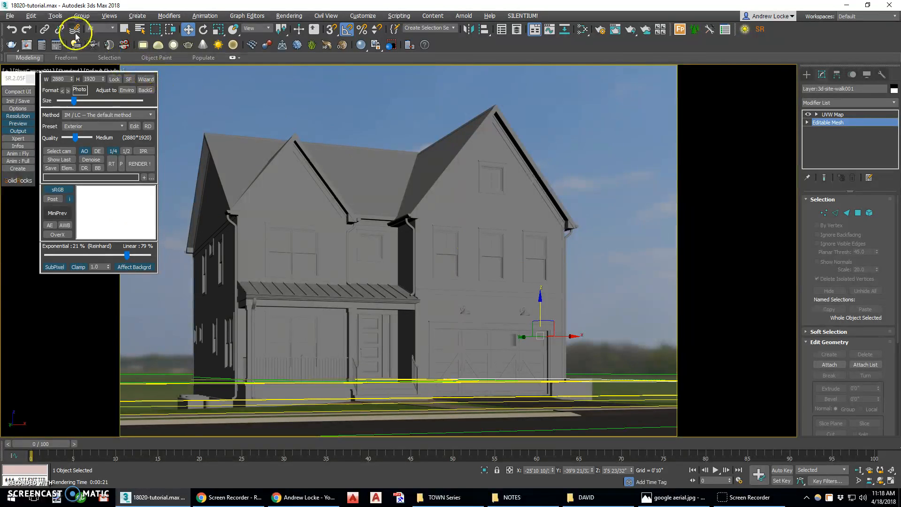
pyautogui.click(140, 29)
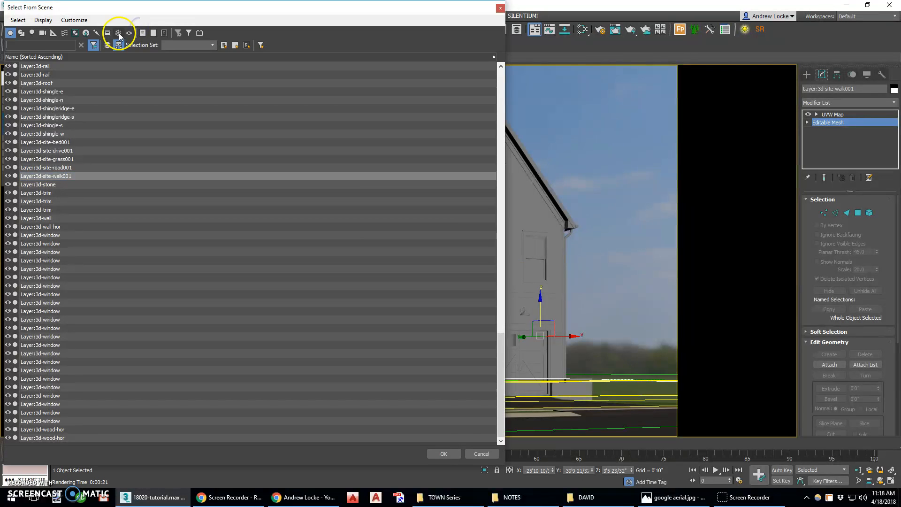
pyautogui.click(9, 32)
pyautogui.click(20, 33)
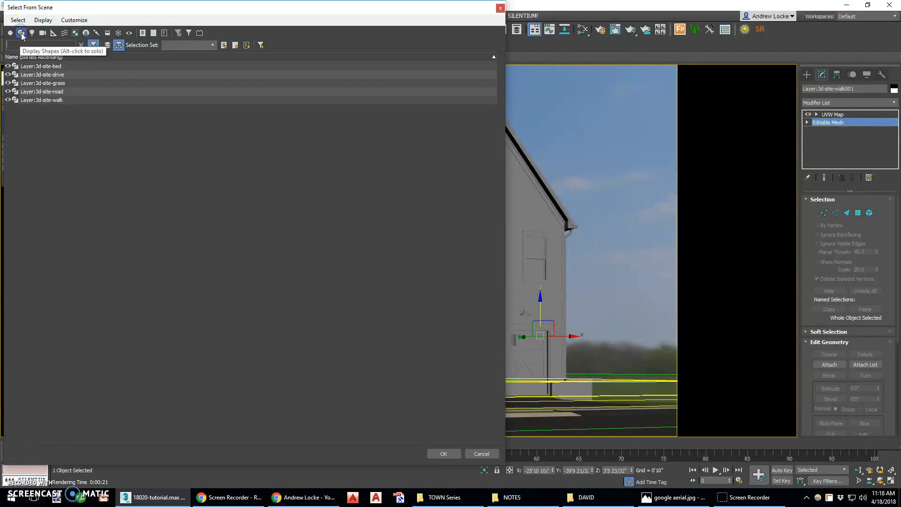
pyautogui.click(42, 65)
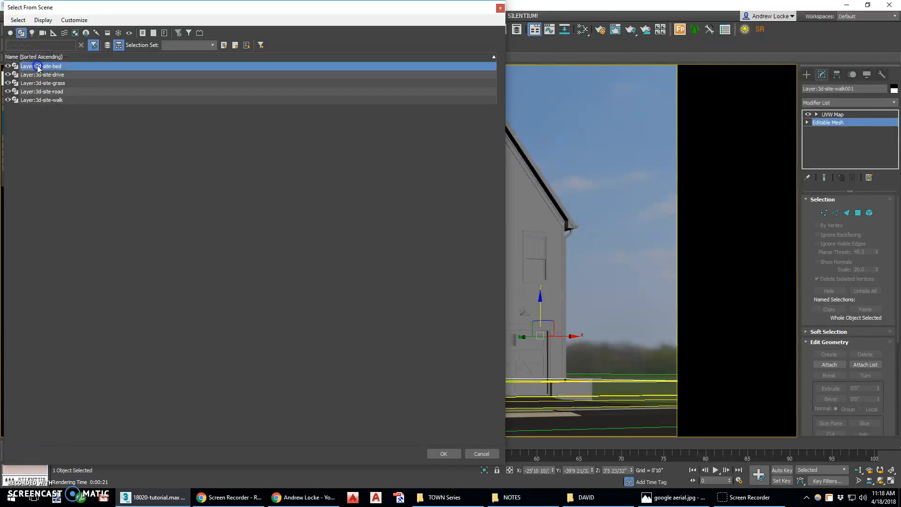
pyautogui.keyDown('shift'); pyautogui.click(46, 100); pyautogui.keyUp('shift')
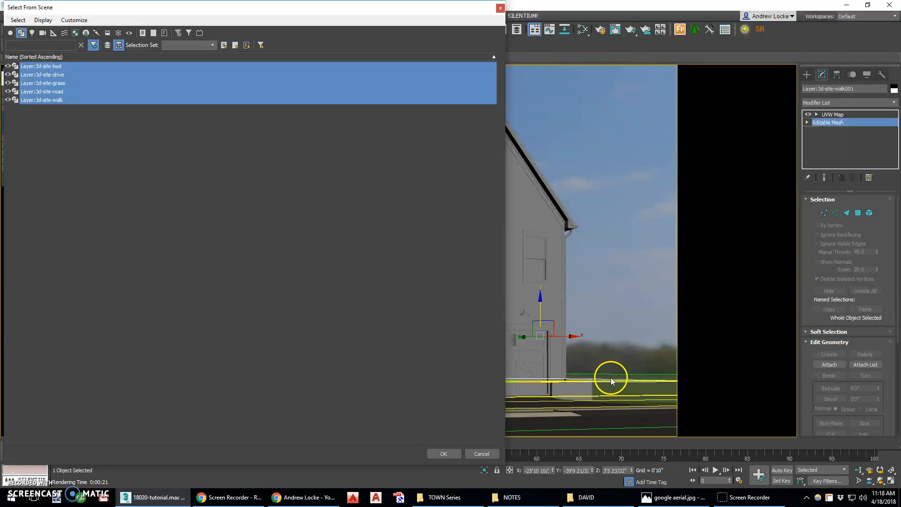
pyautogui.press('Return')
pyautogui.rightClick(440, 257)
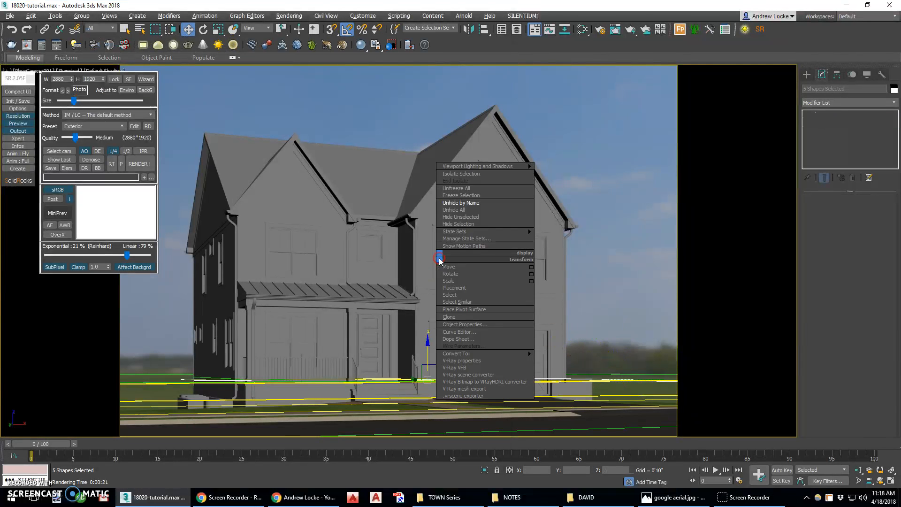
pyautogui.click(454, 224)
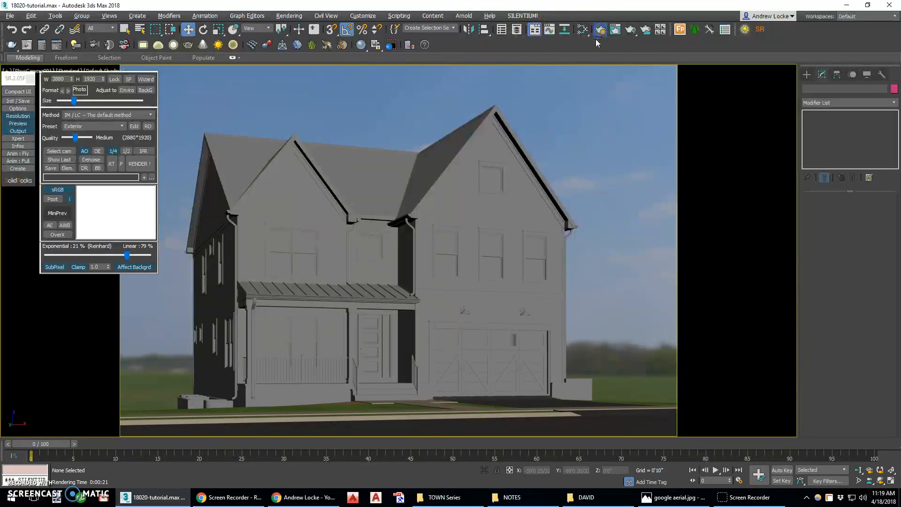
# Open the Slate Material Editor, sample the material from the house, and bring the Global material node into close view.
pyautogui.click(584, 29)
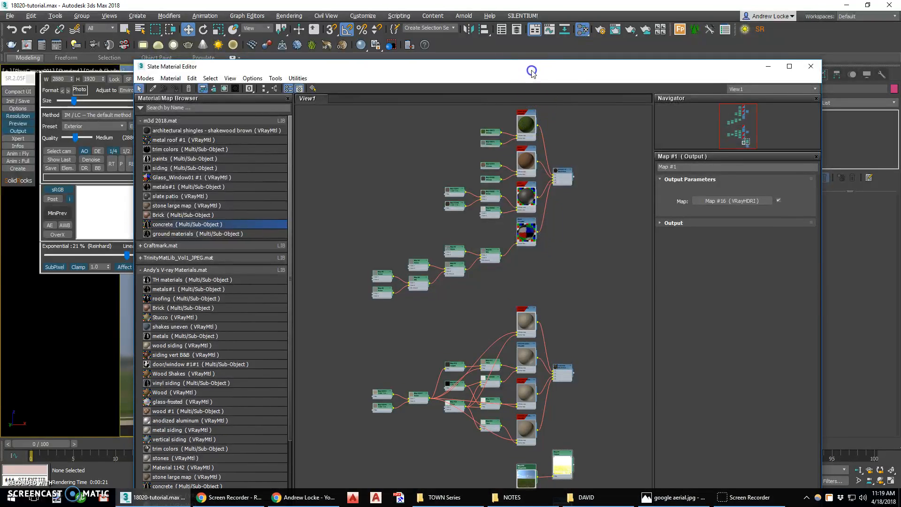
pyautogui.moveTo(529, 72); pyautogui.dragTo(542, 205)
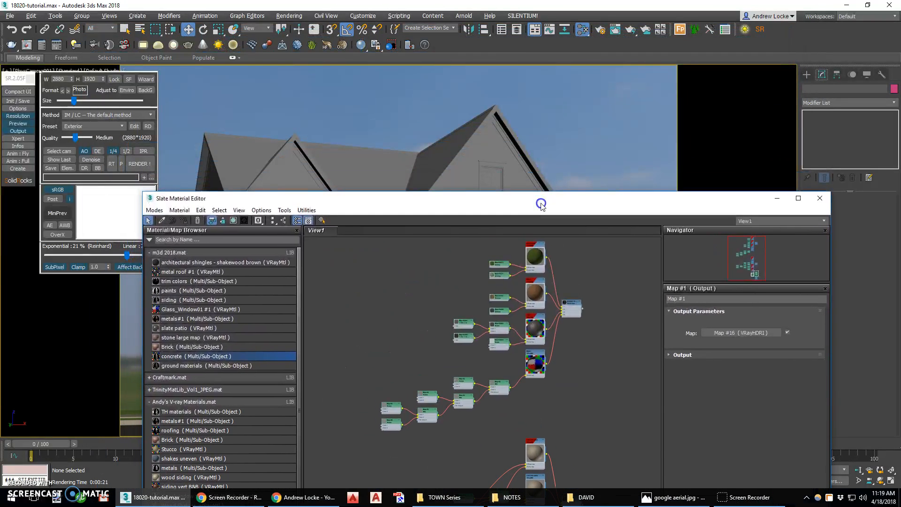
pyautogui.click(161, 220)
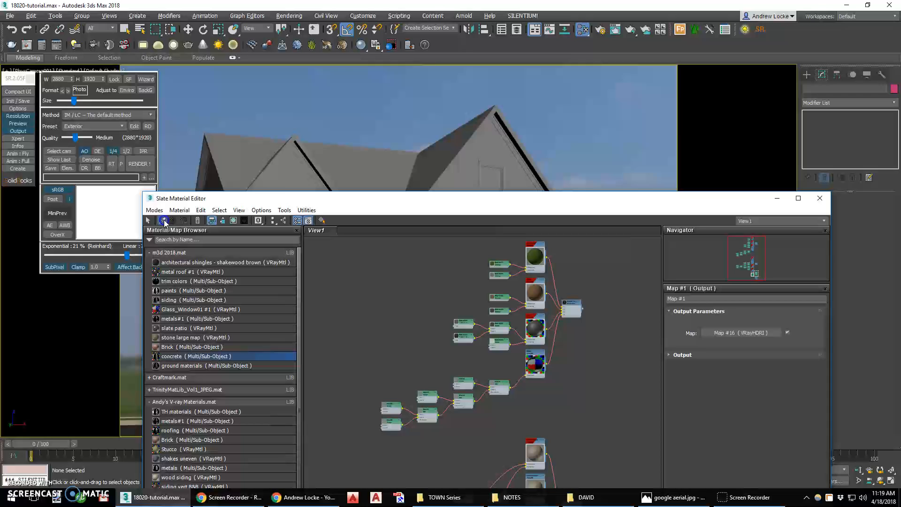
pyautogui.click(291, 163)
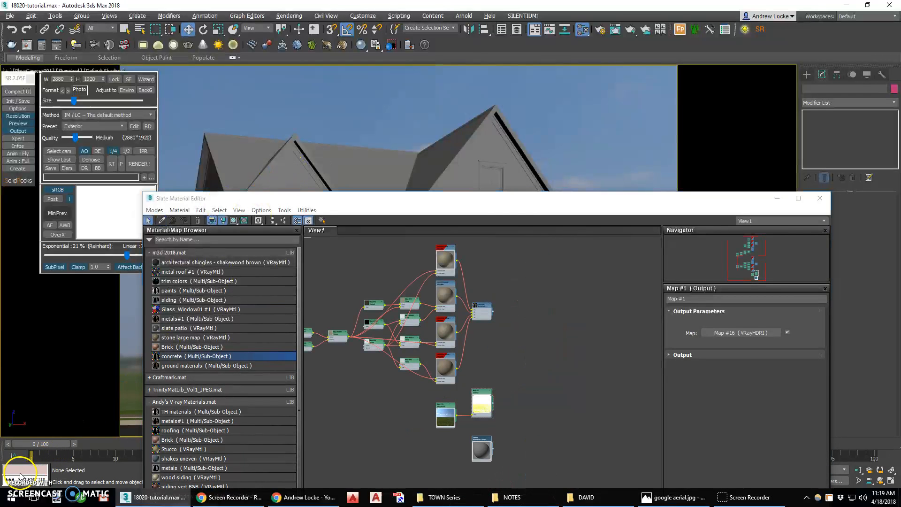
pyautogui.moveTo(491, 206); pyautogui.dragTo(480, 185)
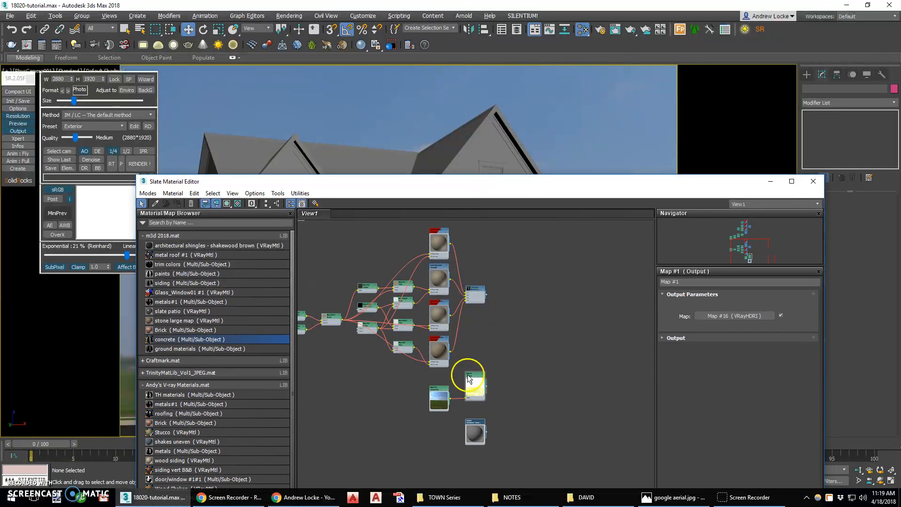
pyautogui.scroll(6, 475, 438)
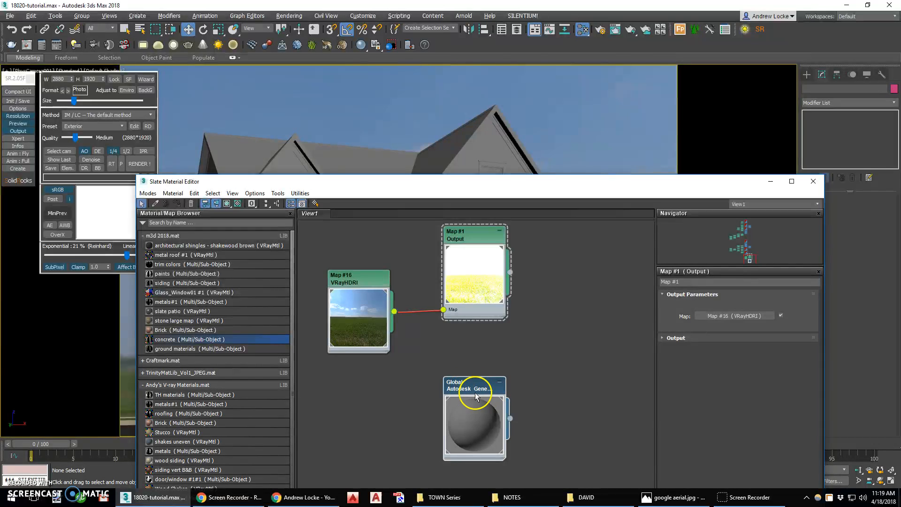
pyautogui.moveTo(521, 182); pyautogui.dragTo(498, 121)
# Set the scene's object selection list to display geometry instead of shapes.
pyautogui.click(129, 29)
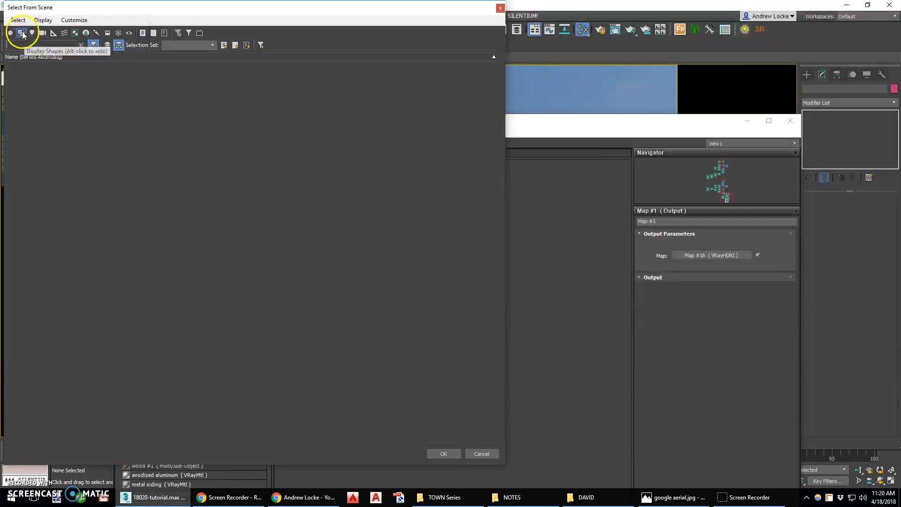
pyautogui.click(10, 34)
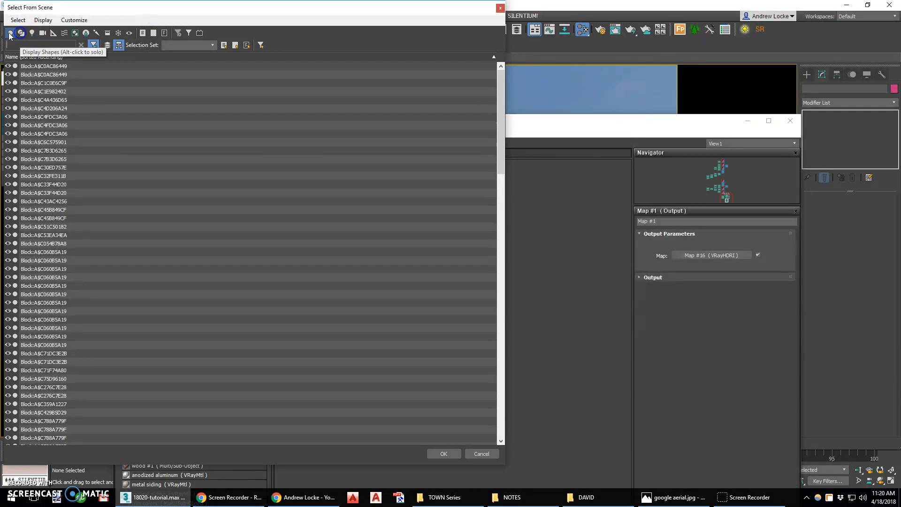
pyautogui.click(452, 454)
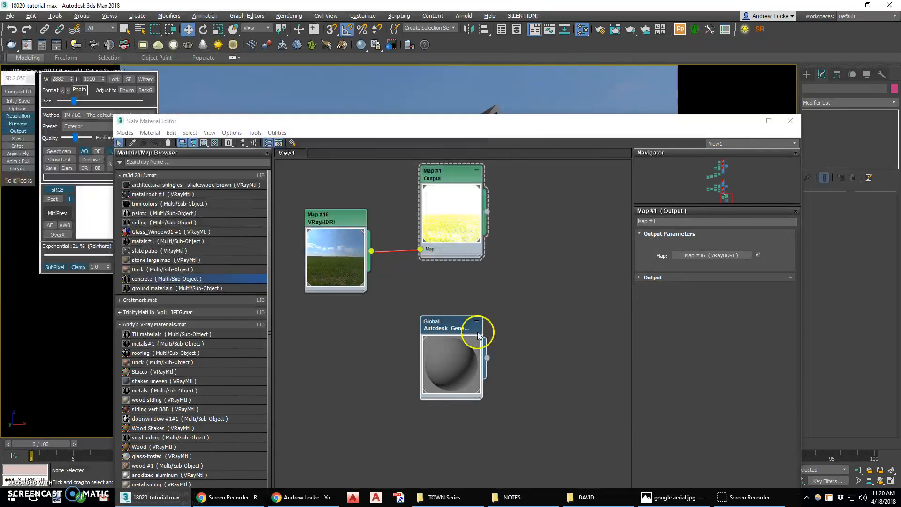
# Select every object that uses the Global Autodesk Generic material.
pyautogui.rightClick(449, 327)
pyautogui.rightClick(447, 330)
pyautogui.rightClick(443, 327)
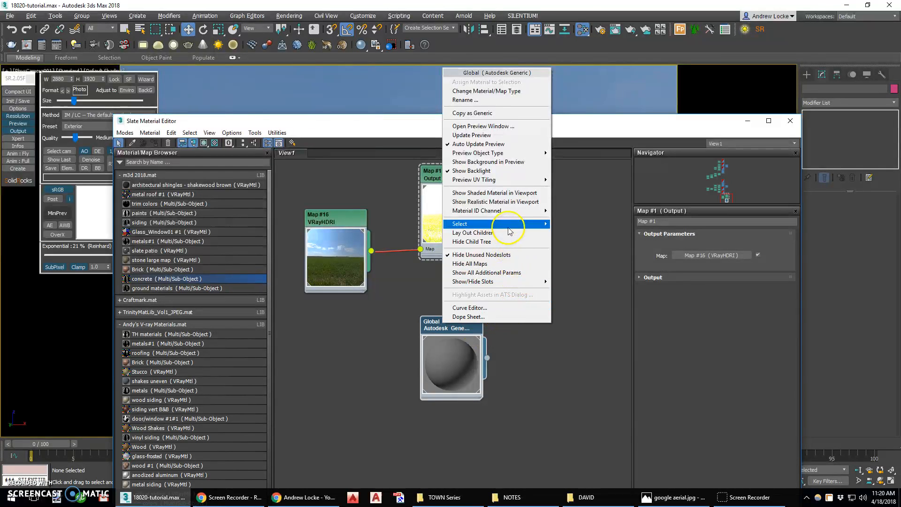
pyautogui.moveTo(512, 224)
pyautogui.click(594, 255)
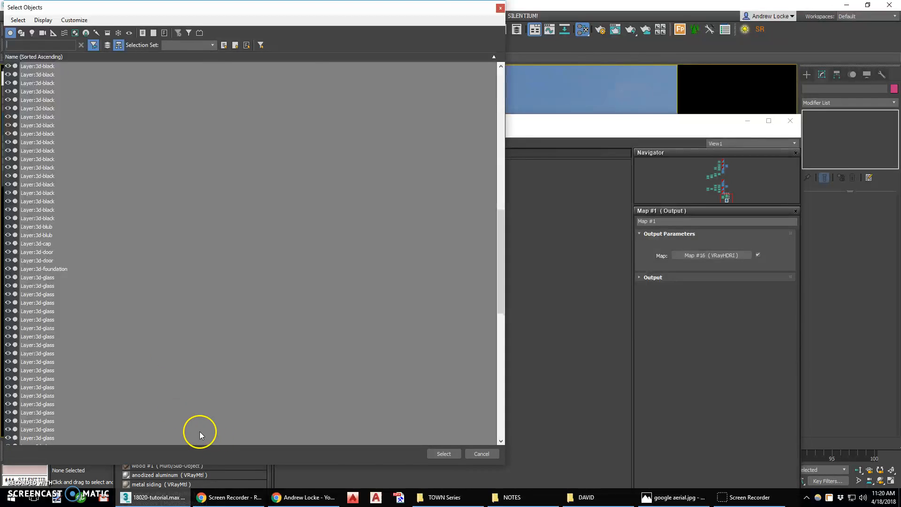
pyautogui.click(443, 454)
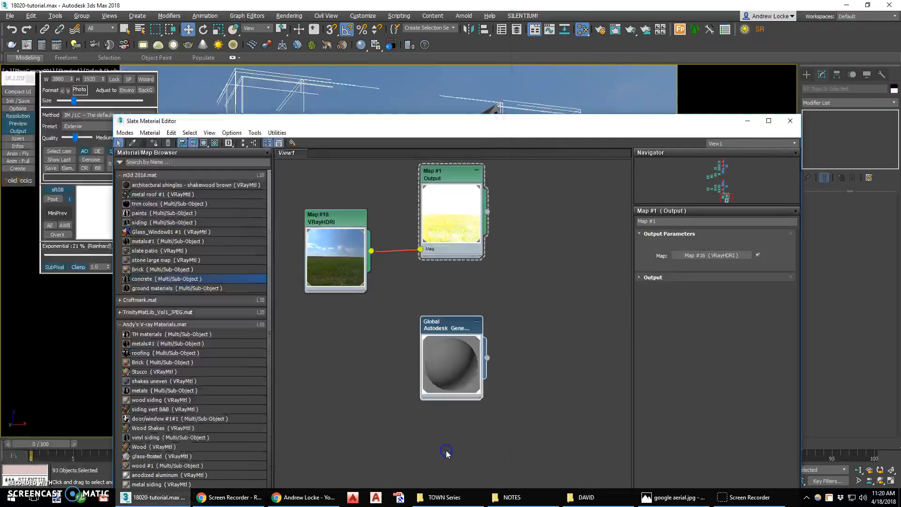
# Close the material editor and check the selected objects by isolating them and exiting isolation.
pyautogui.click(791, 123)
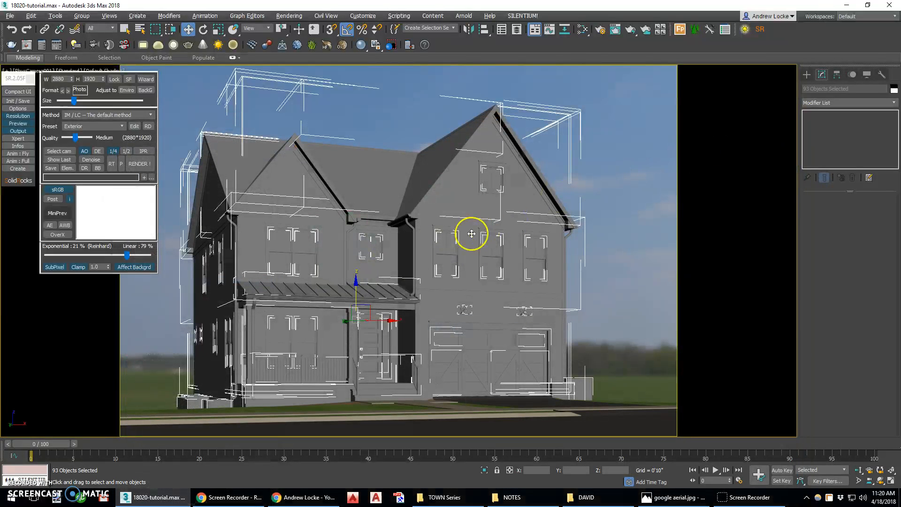
pyautogui.click(485, 471)
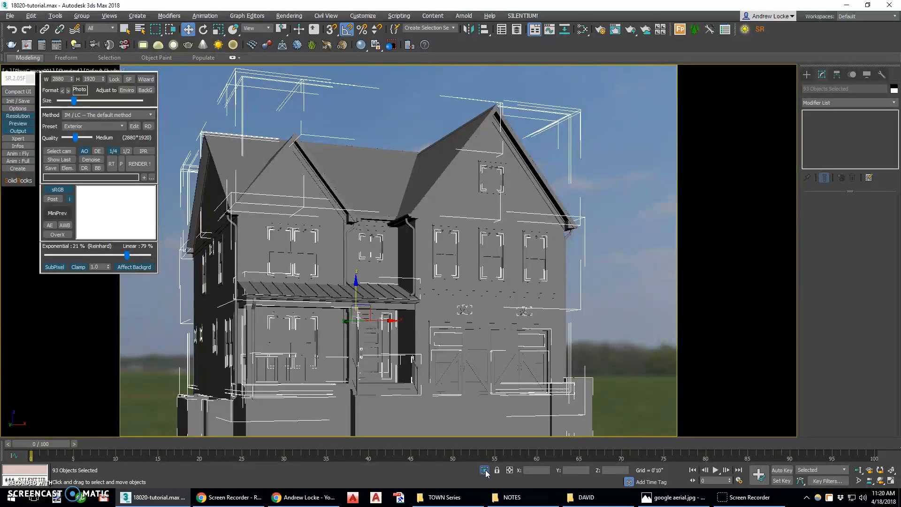
pyautogui.click(486, 470)
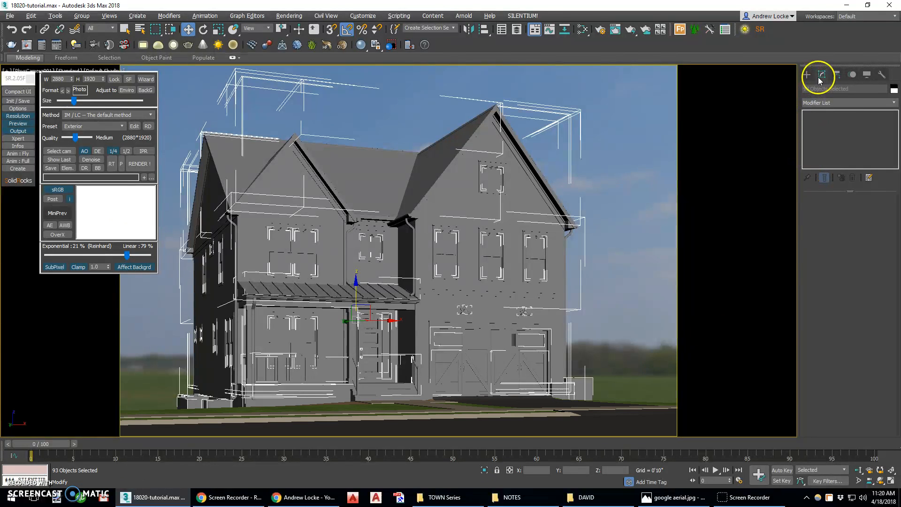
# Apply a UVW Map modifier to all the selected house objects.
pyautogui.click(835, 100)
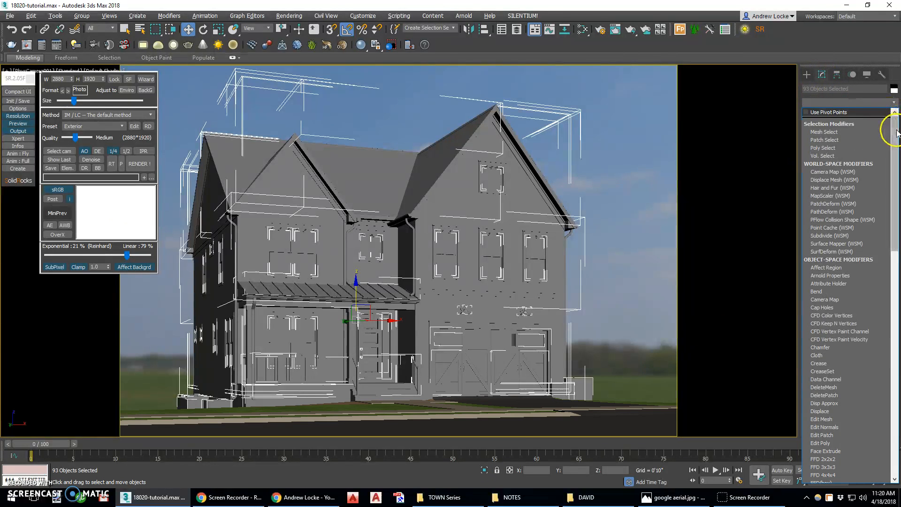
pyautogui.moveTo(897, 191); pyautogui.dragTo(897, 350)
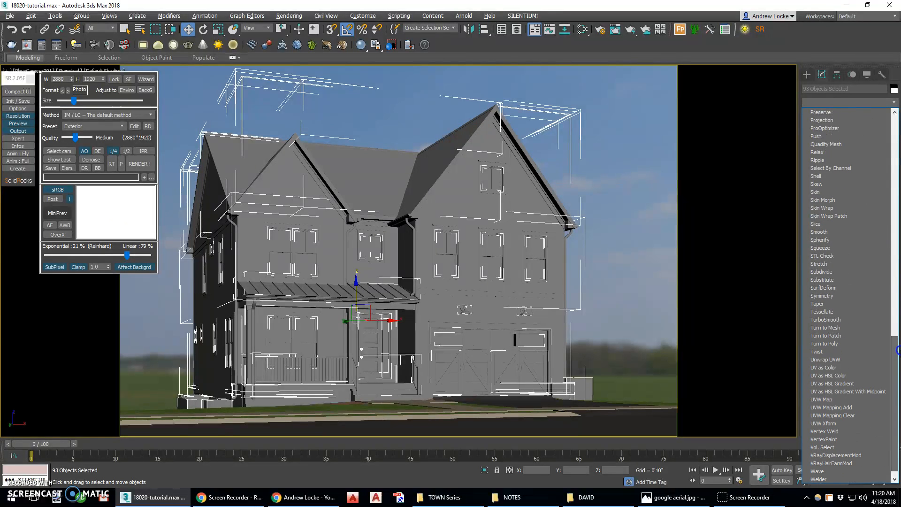
pyautogui.click(830, 400)
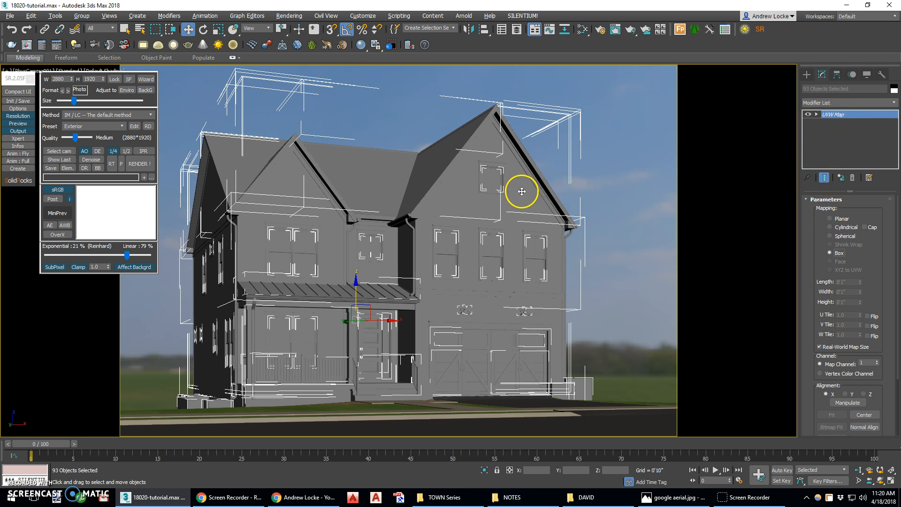
# Find the shingle and shingle-ridge objects with *shi, delete their UVW Map modifier, and check them in isolation.
pyautogui.click(142, 31)
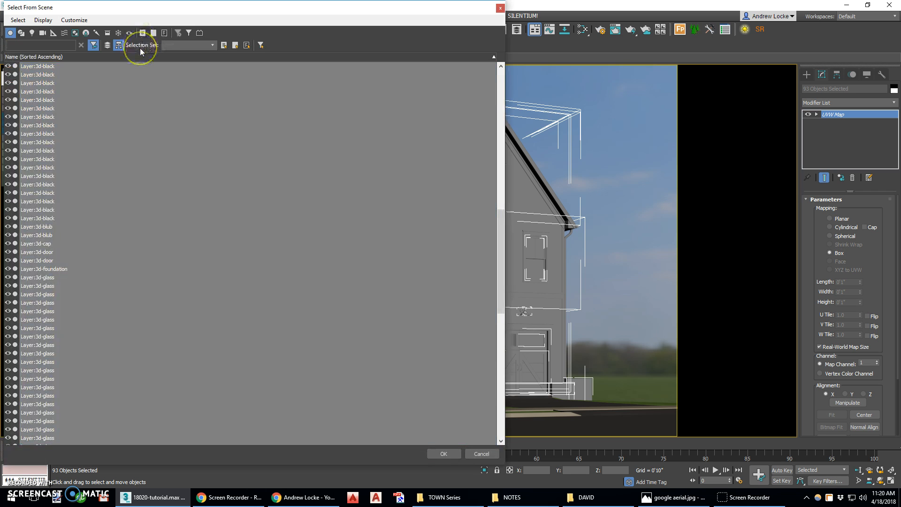
pyautogui.write('*')
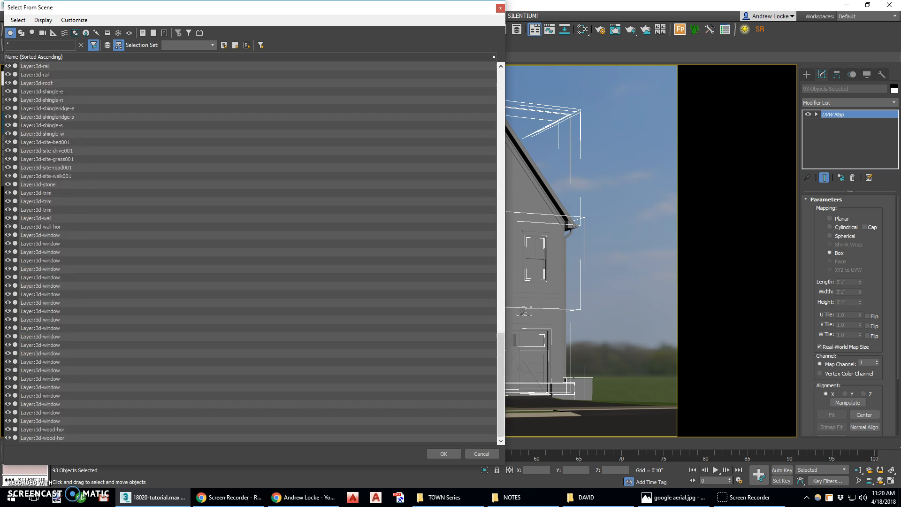
pyautogui.write('shi')
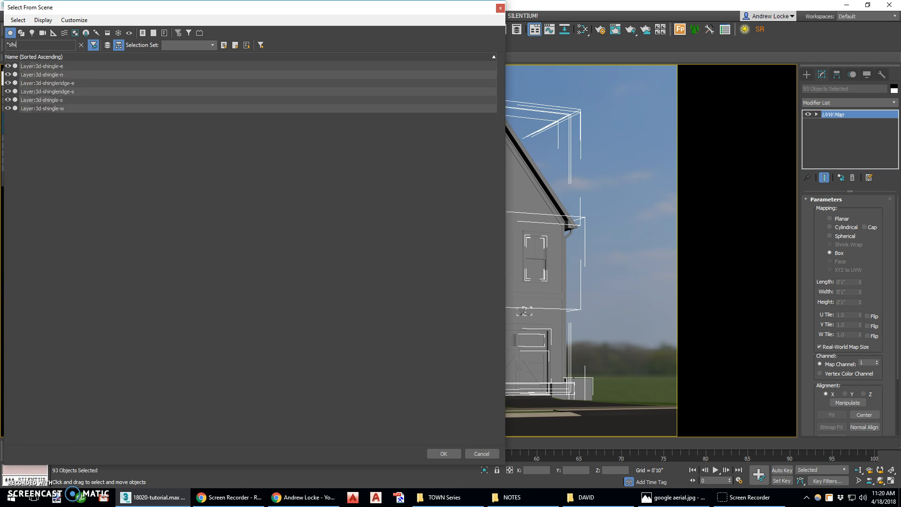
pyautogui.click(52, 67)
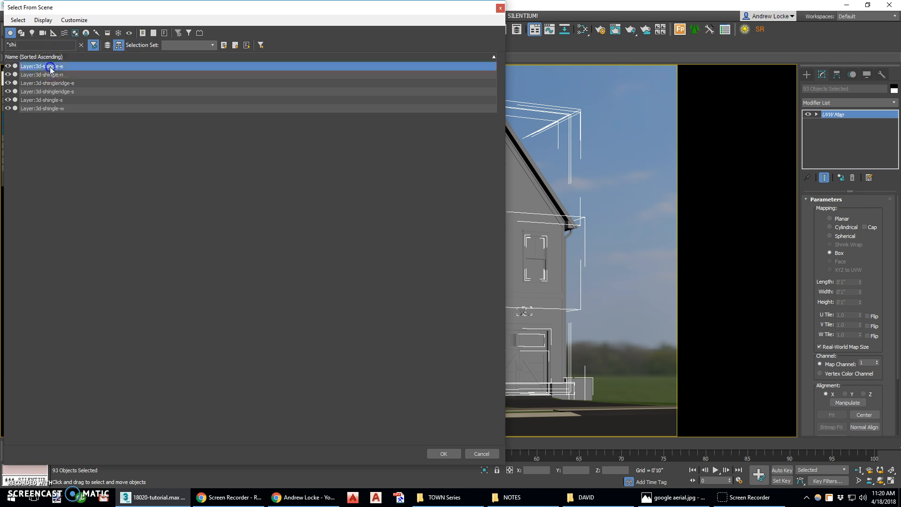
pyautogui.keyDown('shift'); pyautogui.click(58, 108); pyautogui.keyUp('shift')
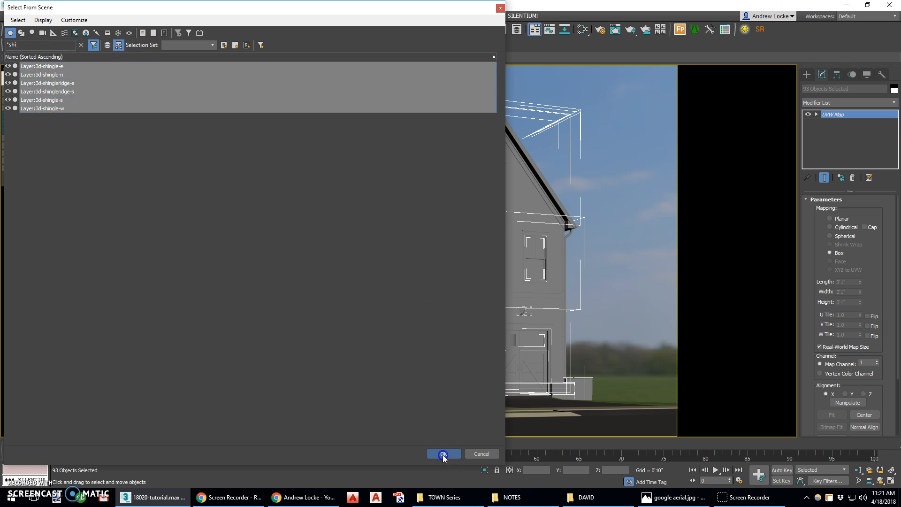
pyautogui.click(443, 453)
pyautogui.rightClick(837, 114)
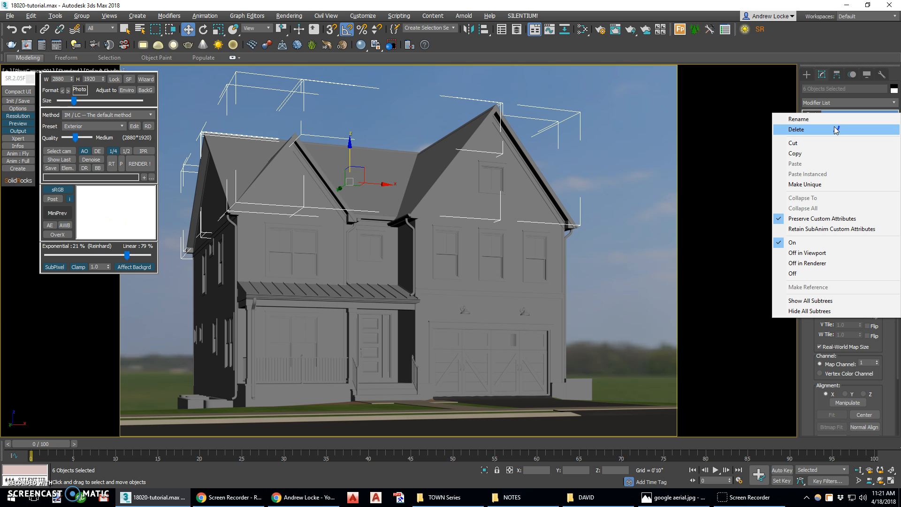
pyautogui.click(836, 130)
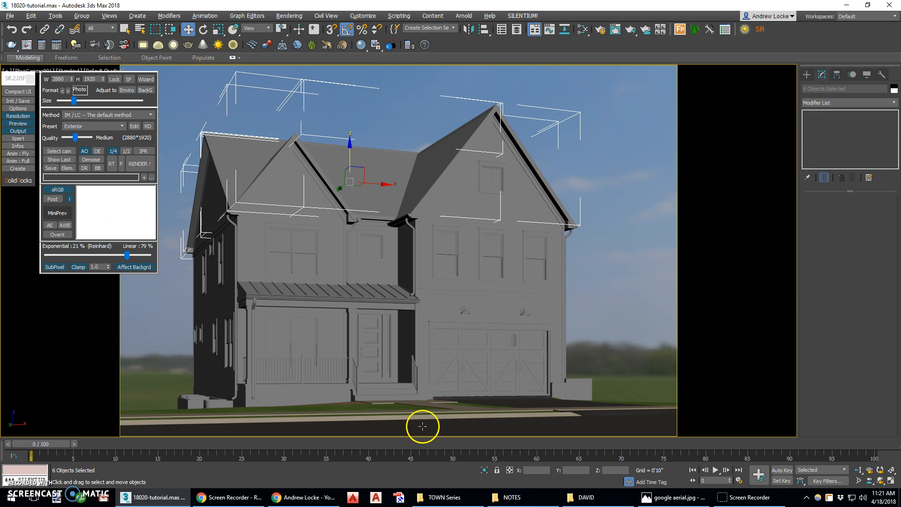
pyautogui.click(485, 470)
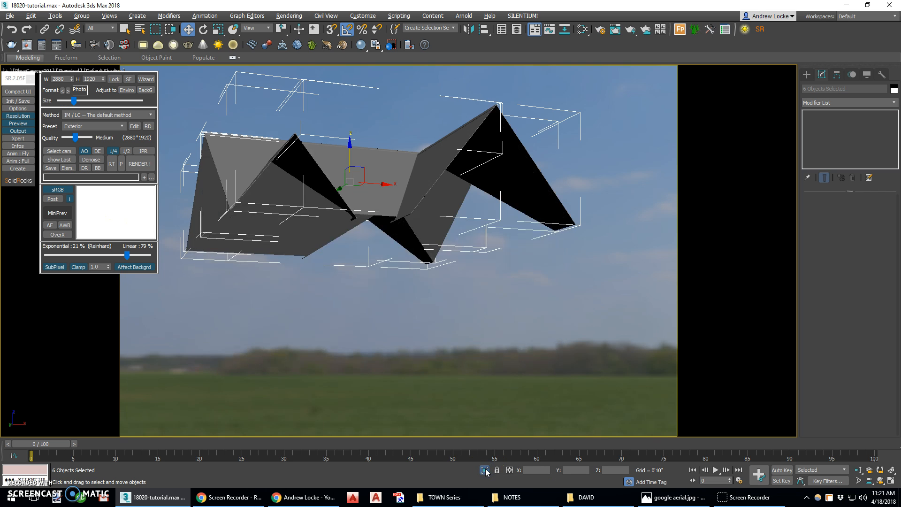
pyautogui.click(485, 470)
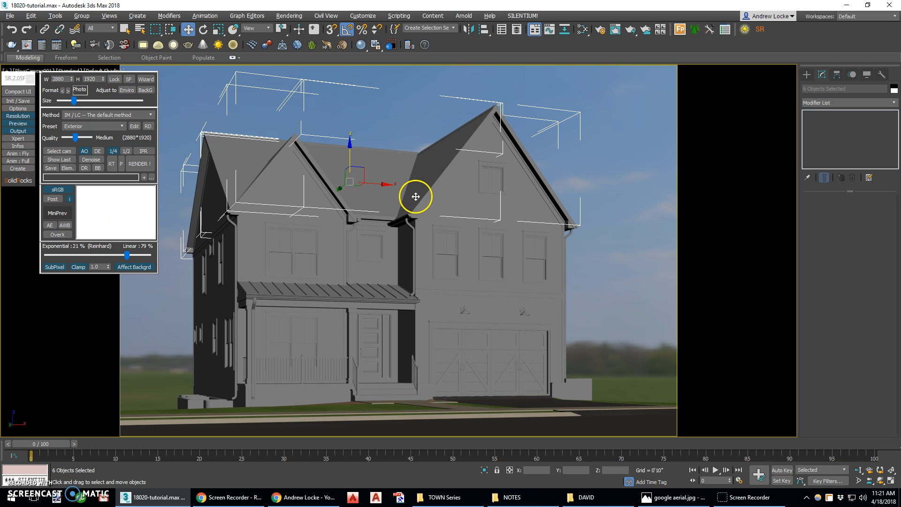
# Collapse the Andy's V-ray Materials library and load the architectural shingles - shakewood brown material from m3d 2018.mat into the node view.
pyautogui.click(583, 31)
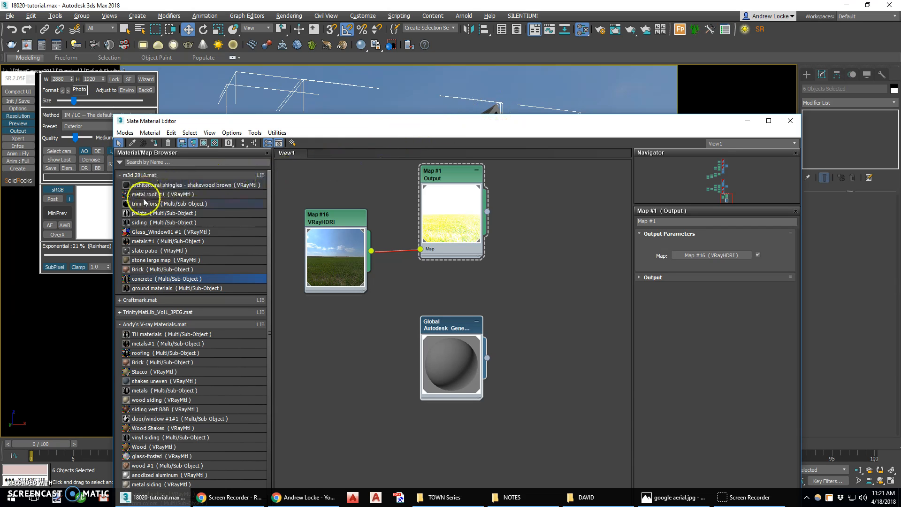
pyautogui.click(141, 324)
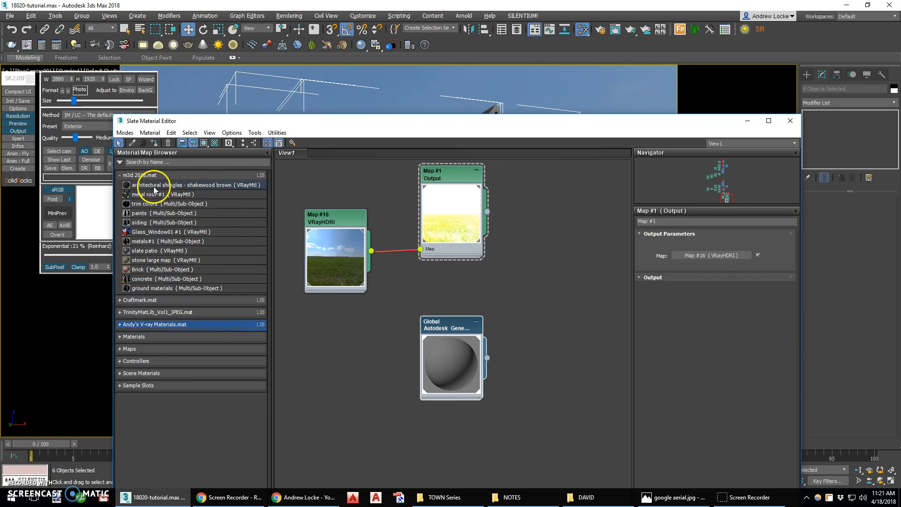
pyautogui.moveTo(211, 196); pyautogui.dragTo(326, 272)
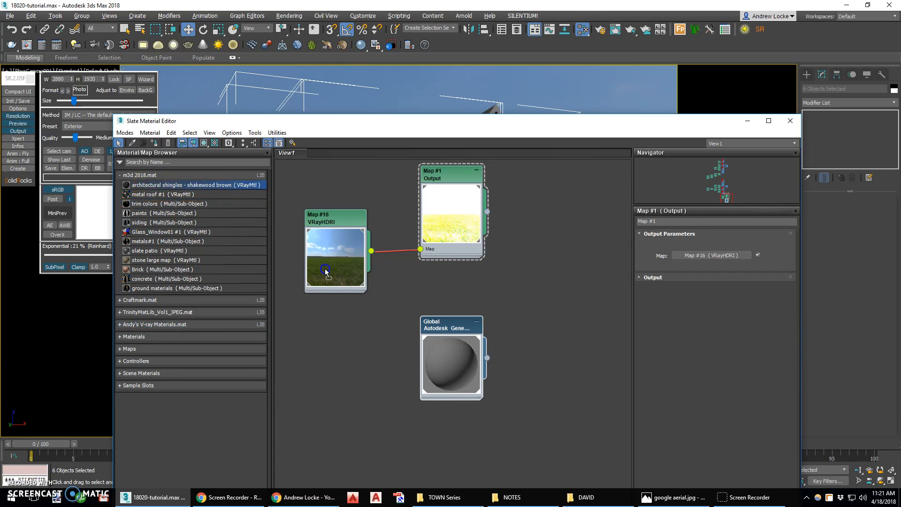
pyautogui.moveTo(370, 362); pyautogui.dragTo(501, 202, button='middle')
pyautogui.doubleClick(489, 194)
pyautogui.click(194, 142)
pyautogui.scroll(2, 566, 227)
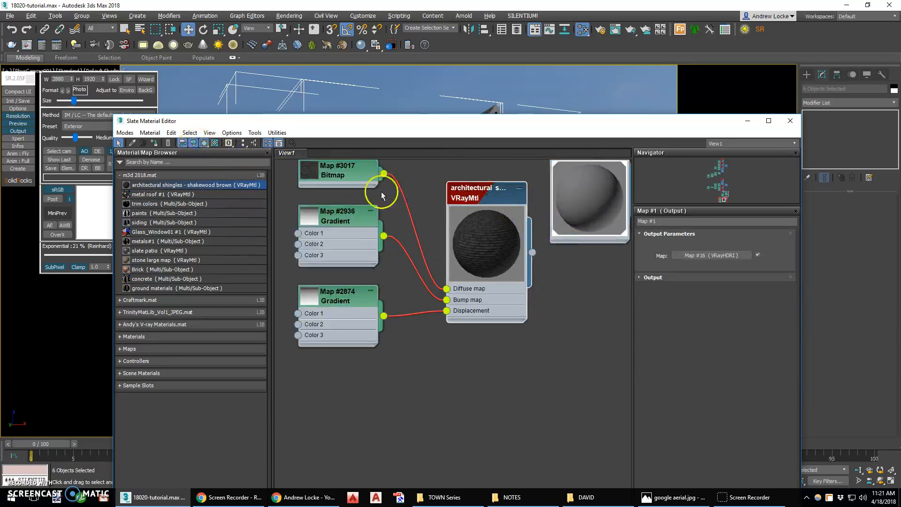
# Examine the architectural-black.jpg diffuse bitmap and its crop region in the image viewer, and close the viewer.
pyautogui.click(369, 184)
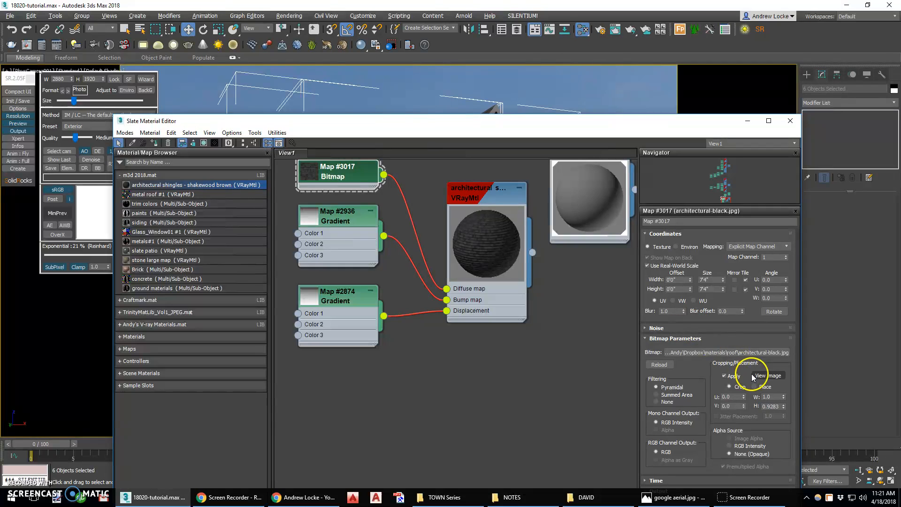
pyautogui.click(761, 375)
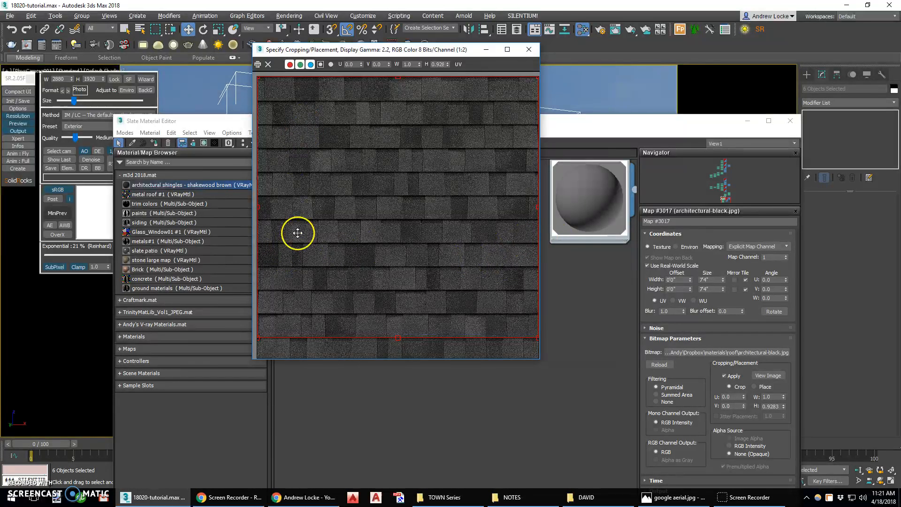
pyautogui.click(529, 50)
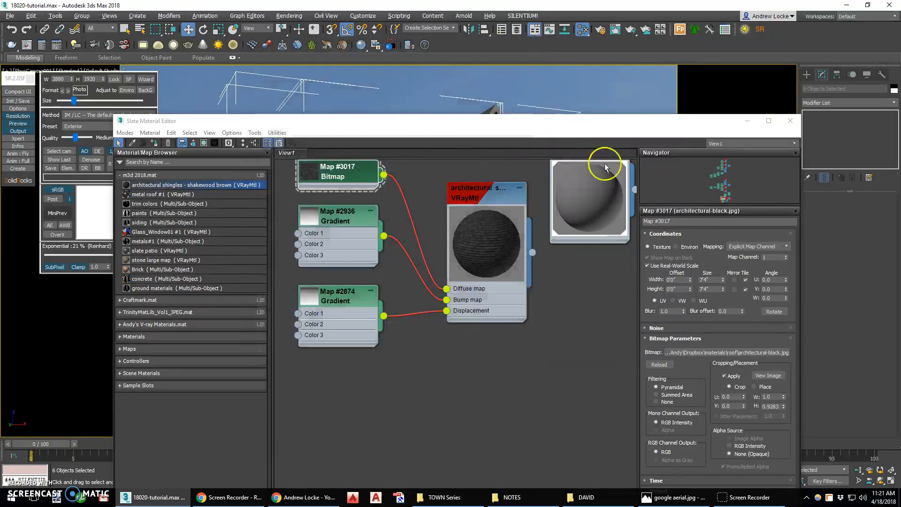
# Assign the architectural shingles - shakewood brown material to the selected shingle and ridge objects and close the material editor.
pyautogui.click(482, 196)
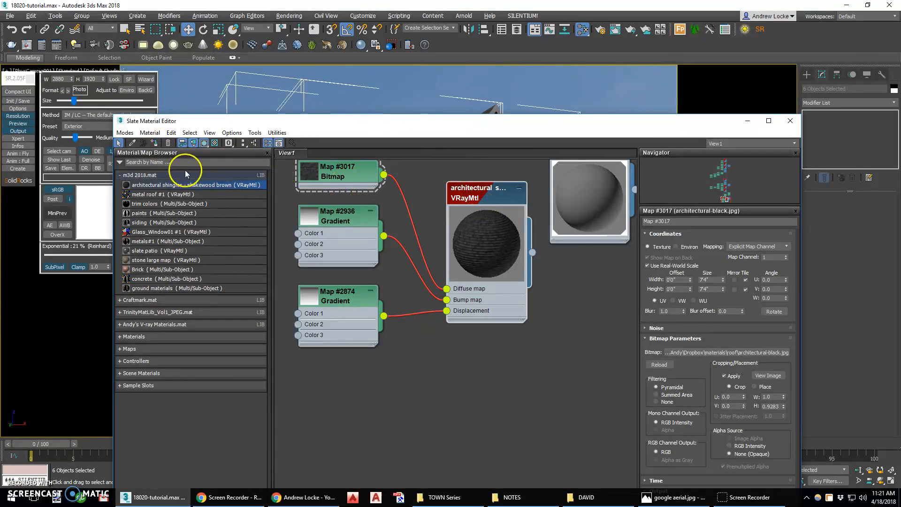
pyautogui.click(154, 143)
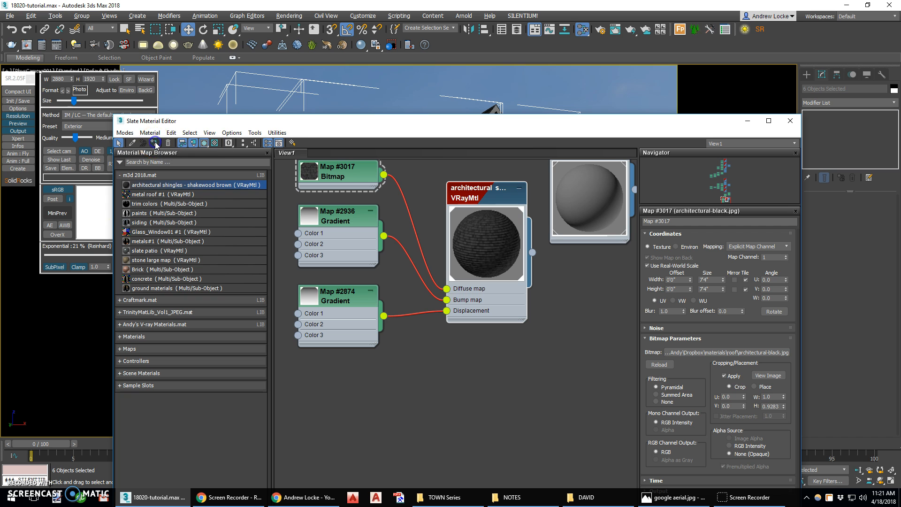
pyautogui.click(790, 120)
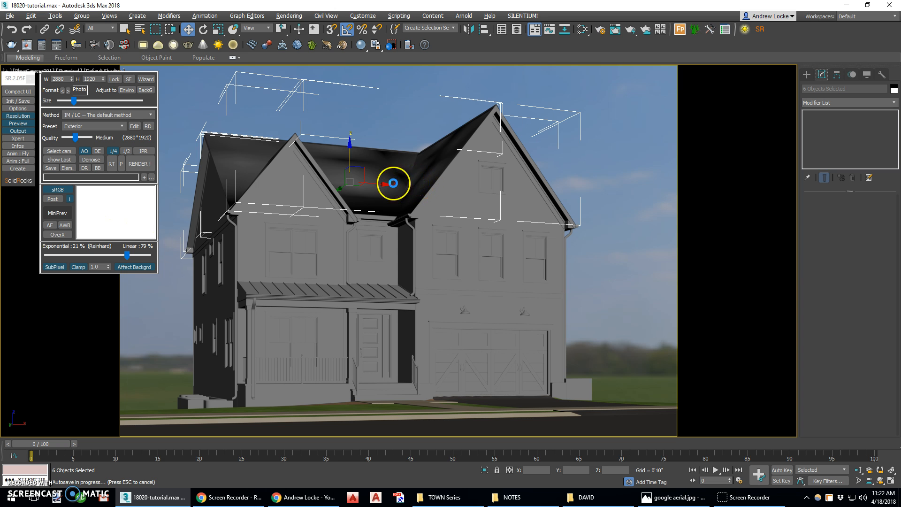
# Maximize the perspective viewport, compact the SolidRocks panel, change the view to Top, and isolate the selected shingle objects.
pyautogui.hotkey('alt', 'w')
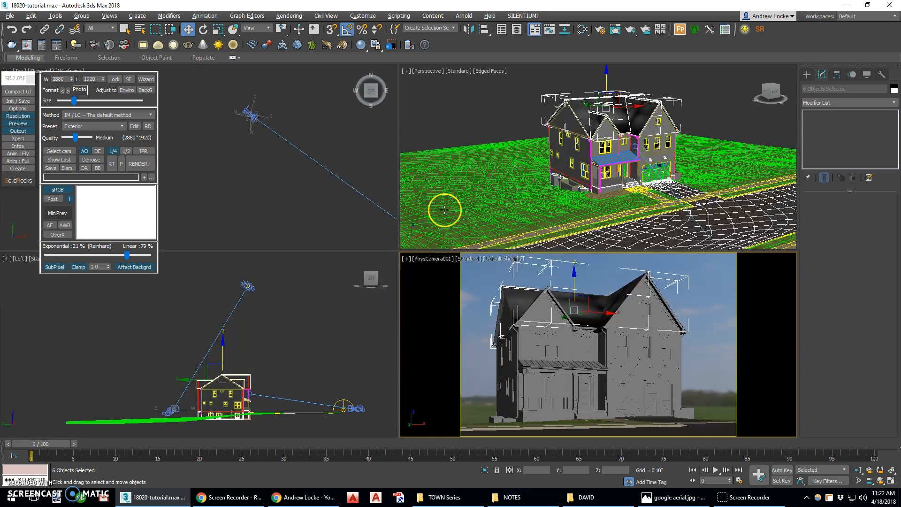
pyautogui.hotkey('alt', 'w')
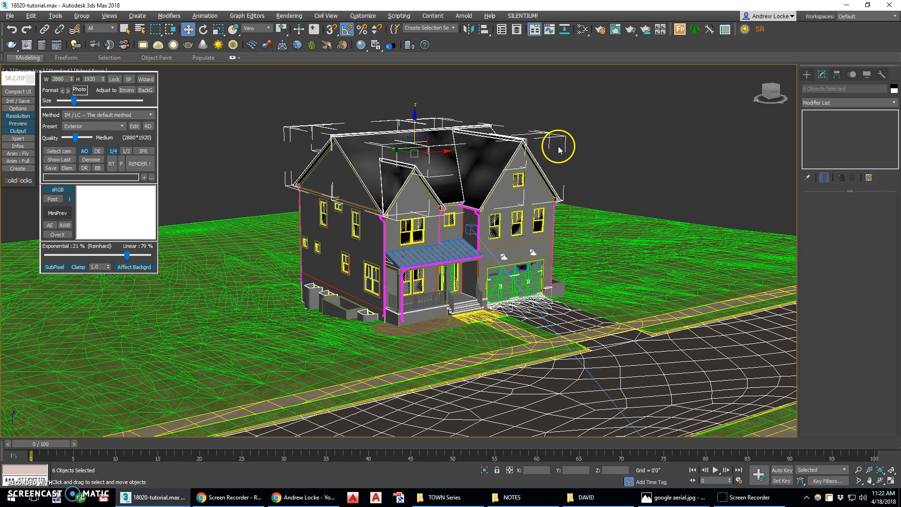
pyautogui.click(18, 92)
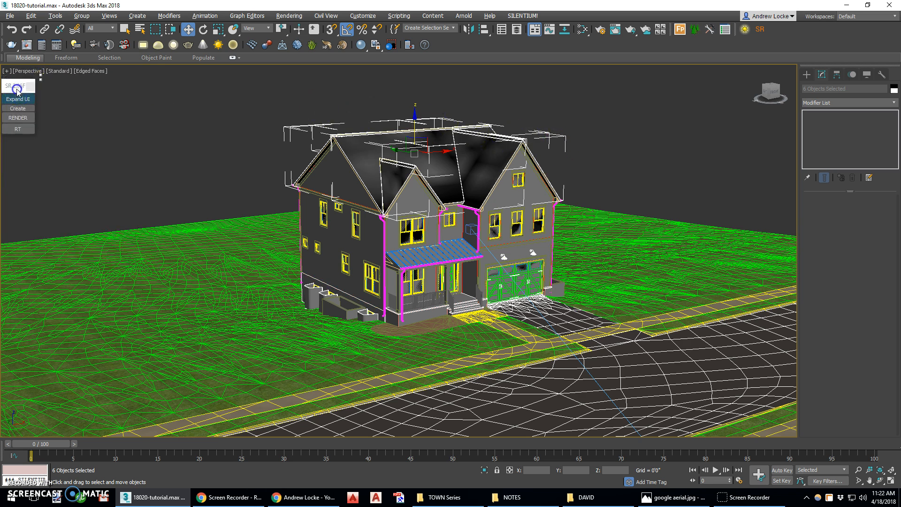
pyautogui.click(58, 70)
pyautogui.click(33, 70)
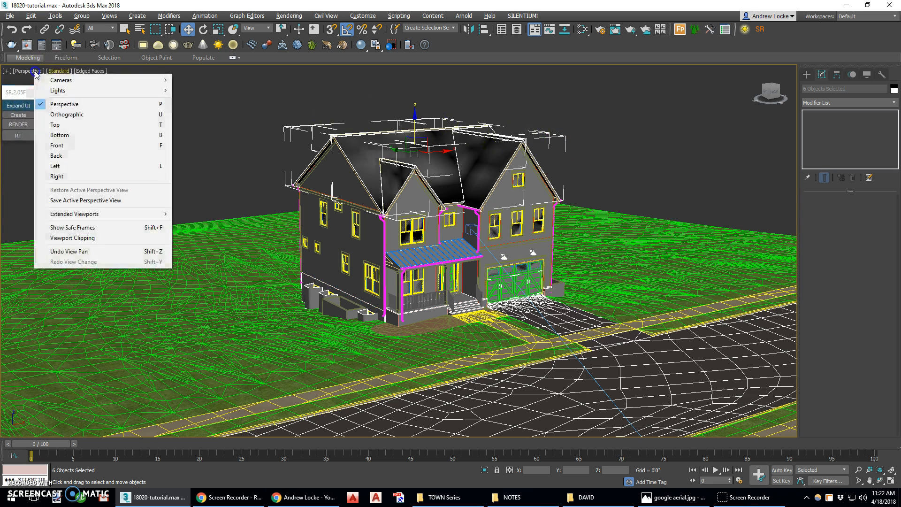
pyautogui.click(68, 125)
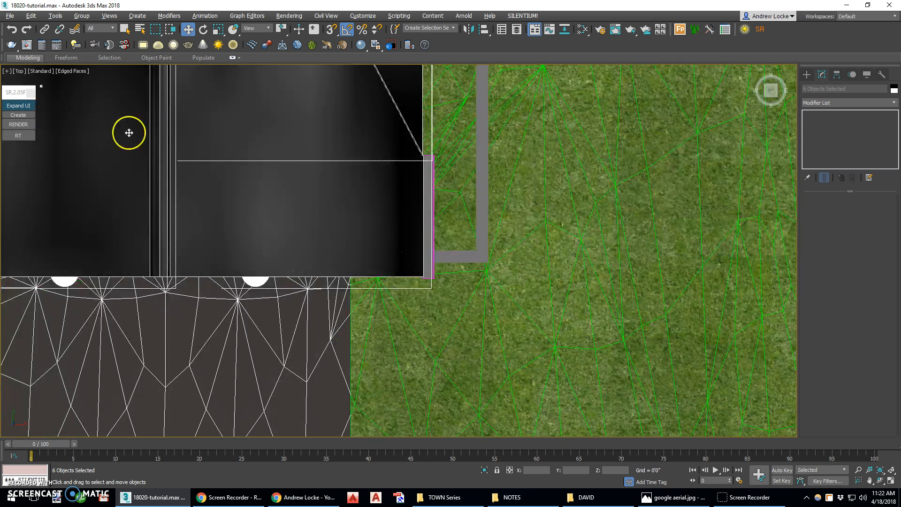
pyautogui.click(485, 469)
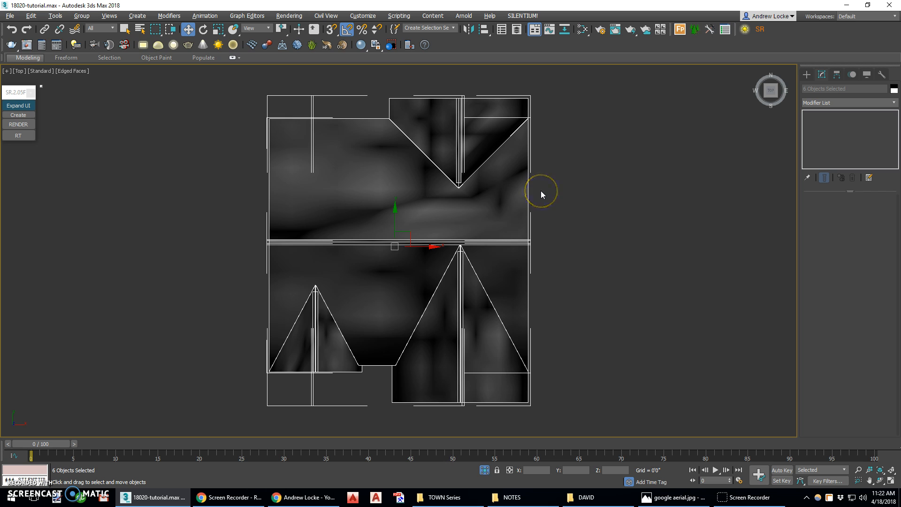
# Clear the selection and check which roof slopes belong to the south, west and east shingle objects by selecting each.
pyautogui.click(577, 217)
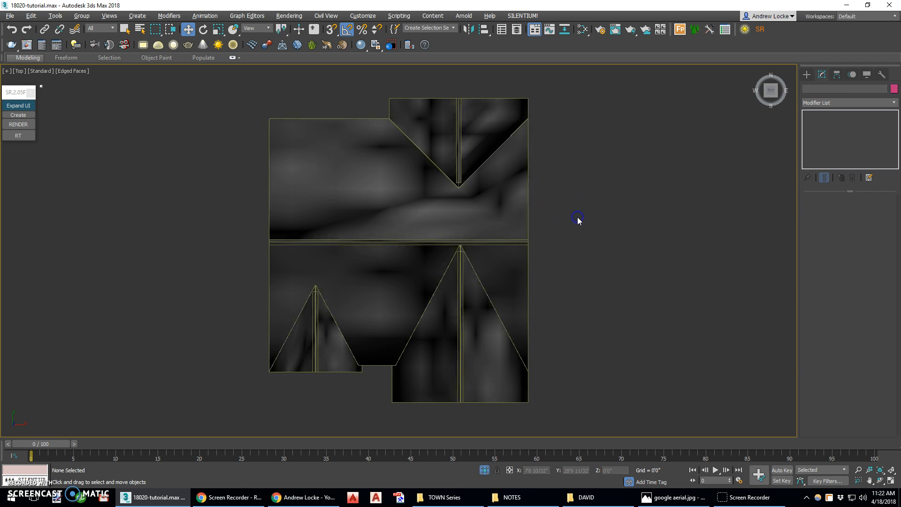
pyautogui.click(385, 271)
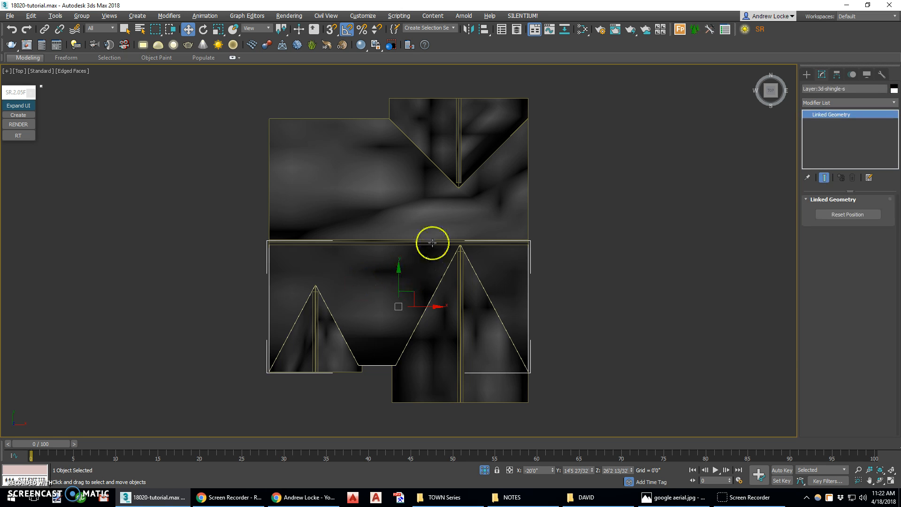
pyautogui.click(377, 183)
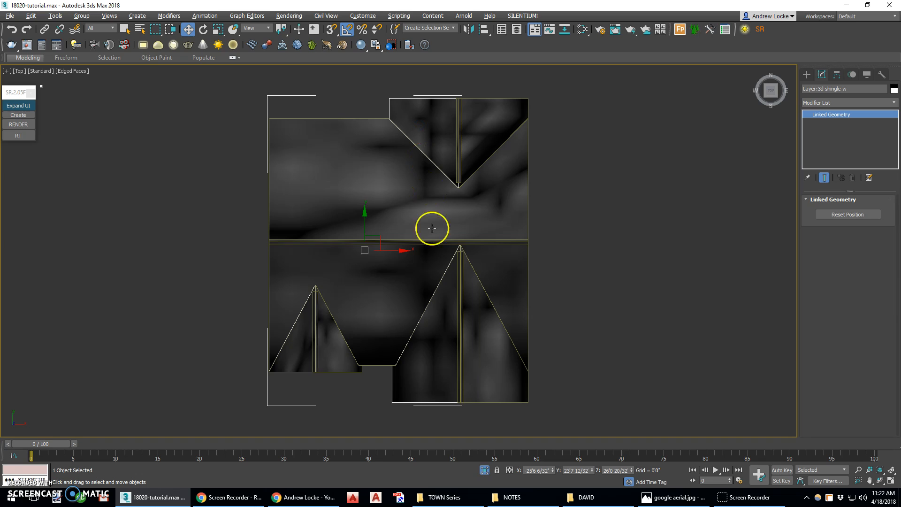
pyautogui.click(489, 120)
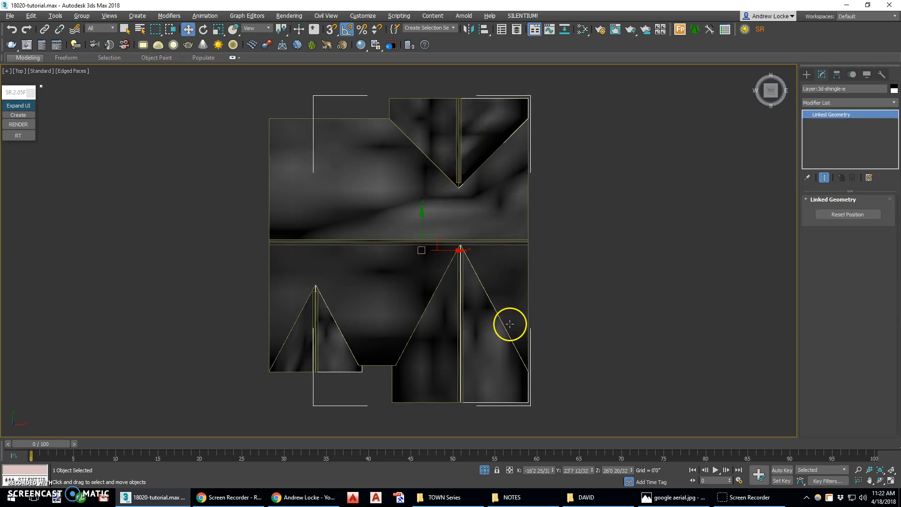
# Apply a planar UVW Map modifier to the south shingle object, Layer:3d-shingle-s.
pyautogui.click(388, 276)
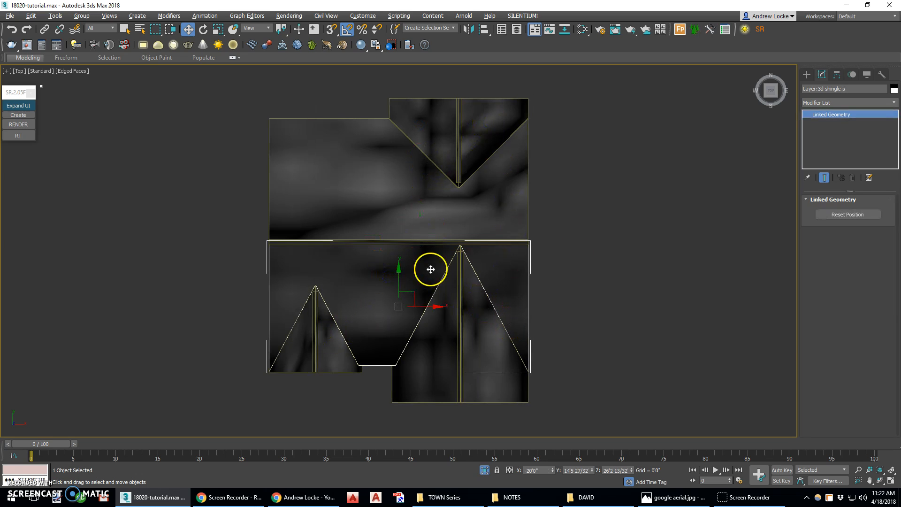
pyautogui.click(831, 102)
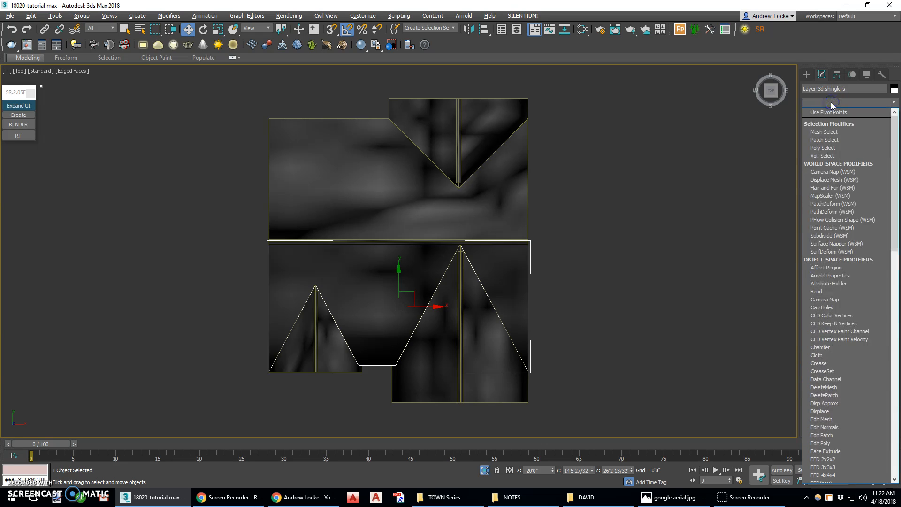
pyautogui.scroll(-20, 861, 287)
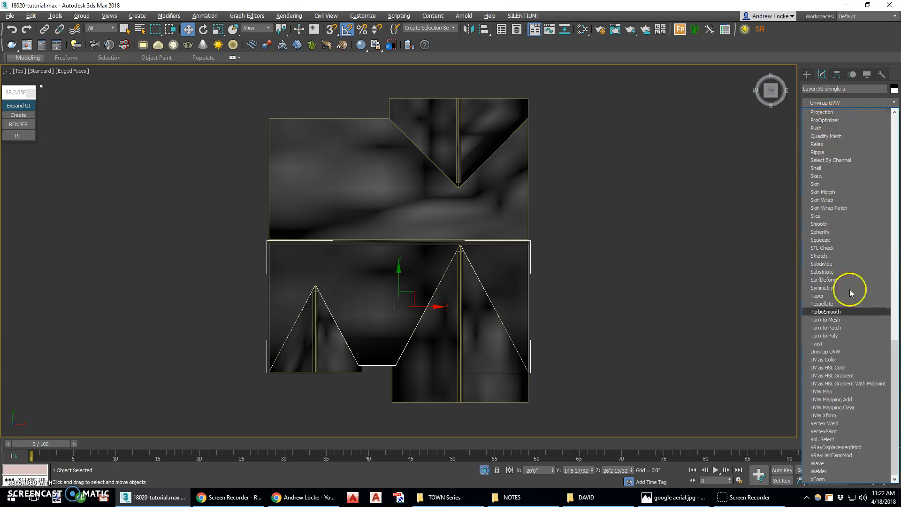
pyautogui.click(843, 391)
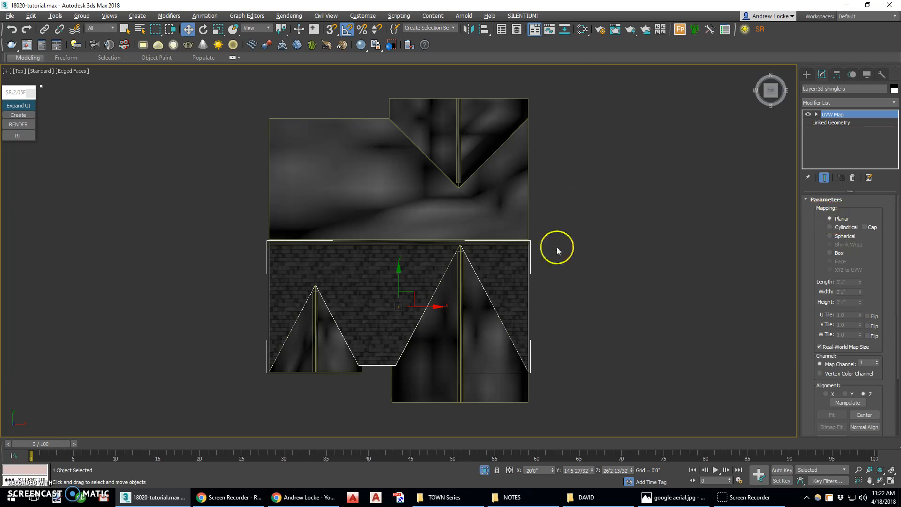
pyautogui.scroll(4, 390, 328)
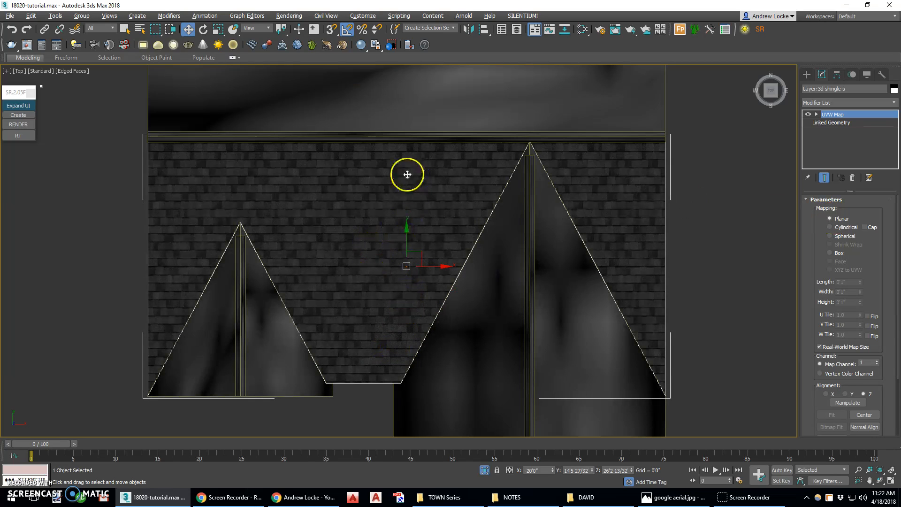
# Rotate the UVW Map gizmo of the south shingles about the X axis to follow the roof slope, and exit gizmo editing.
pyautogui.click(346, 30)
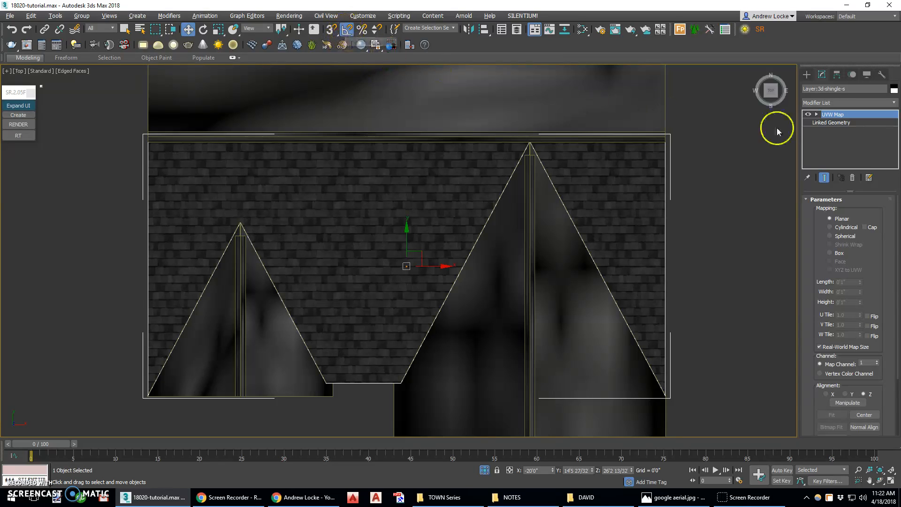
pyautogui.click(836, 113)
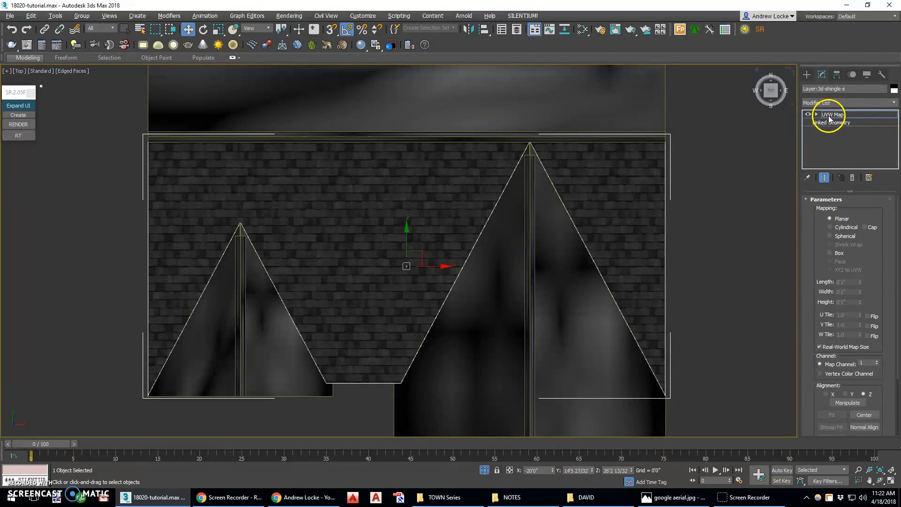
pyautogui.click(204, 32)
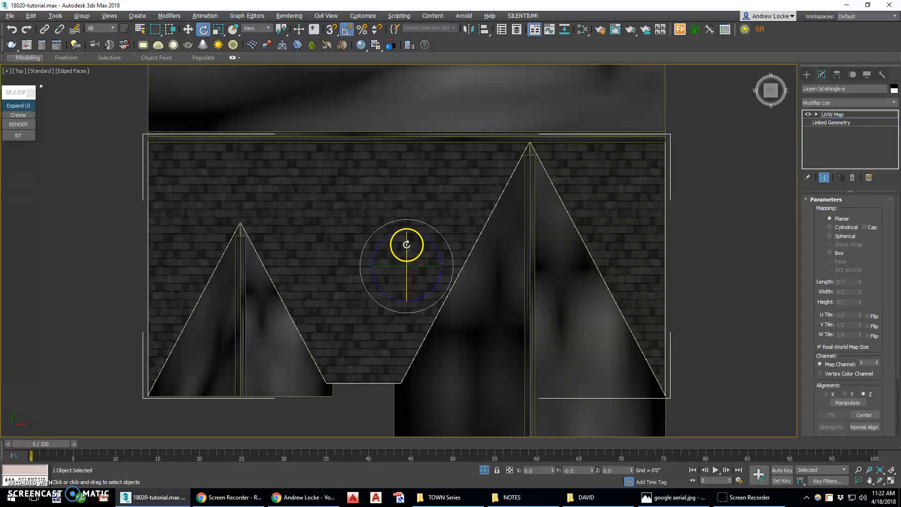
pyautogui.moveTo(406, 245); pyautogui.dragTo(406, 259)
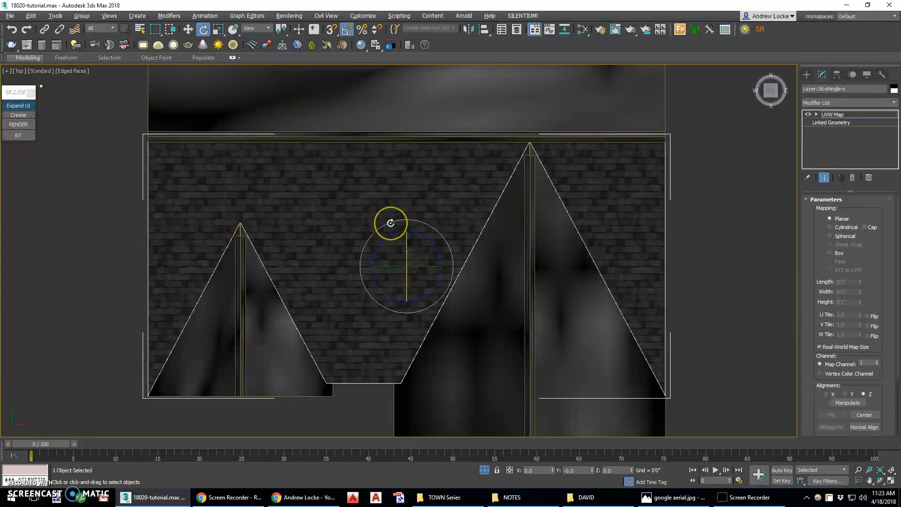
pyautogui.click(401, 241)
pyautogui.click(387, 223)
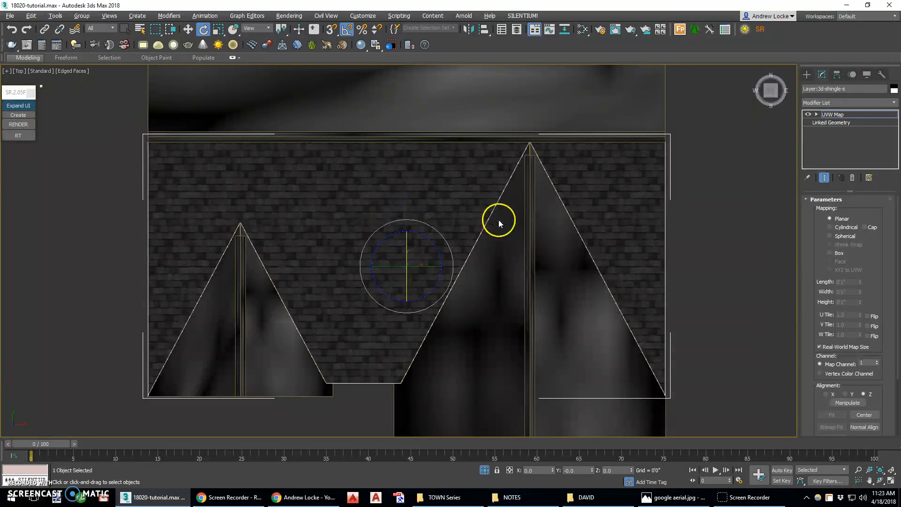
pyautogui.click(832, 115)
pyautogui.click(844, 114)
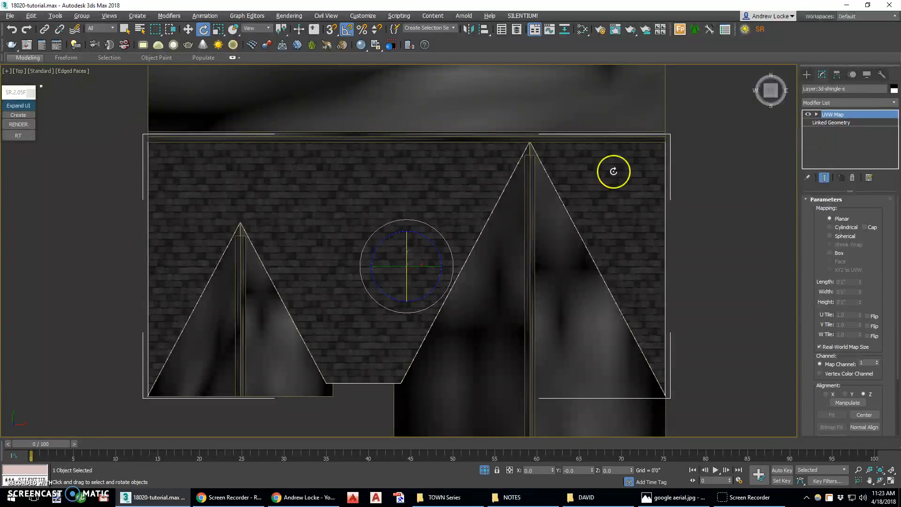
# Copy the UVW Map modifier from the south shingles and paste it onto the east shingle object, Layer:3d-shingle-e.
pyautogui.rightClick(832, 115)
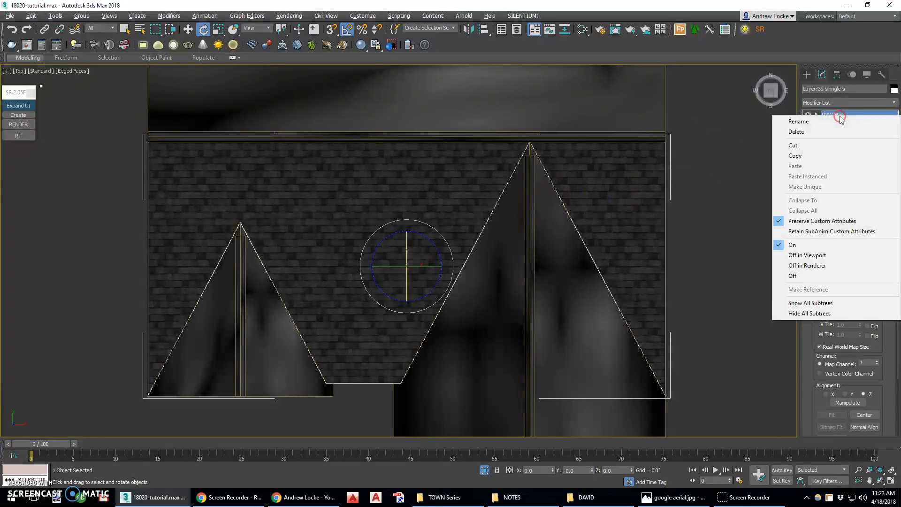
pyautogui.click(830, 159)
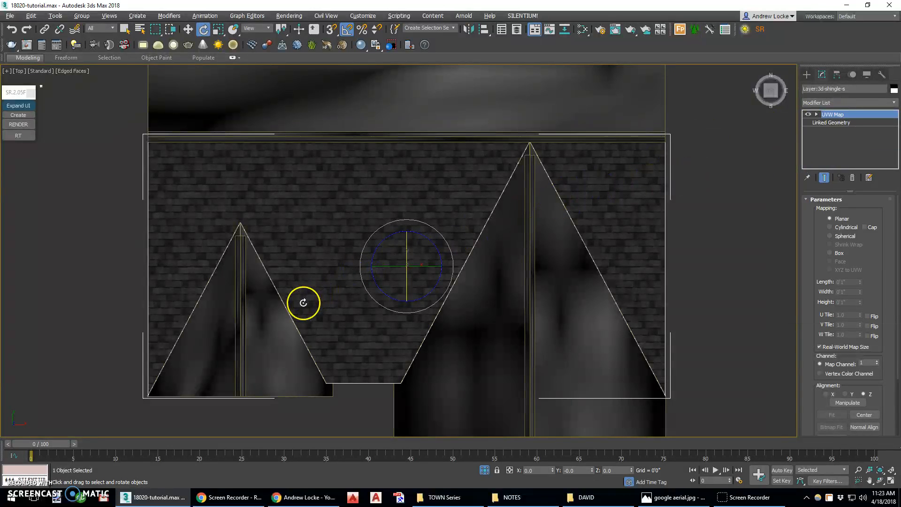
pyautogui.click(257, 333)
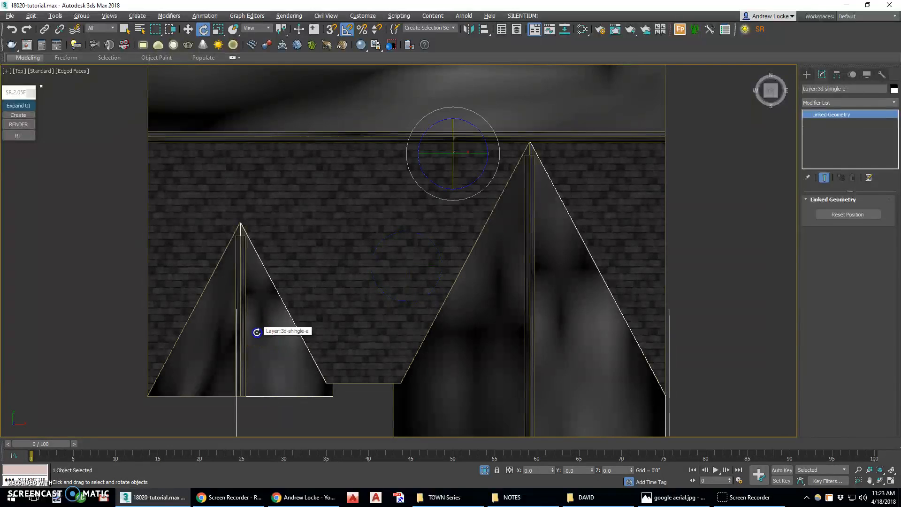
pyautogui.rightClick(839, 137)
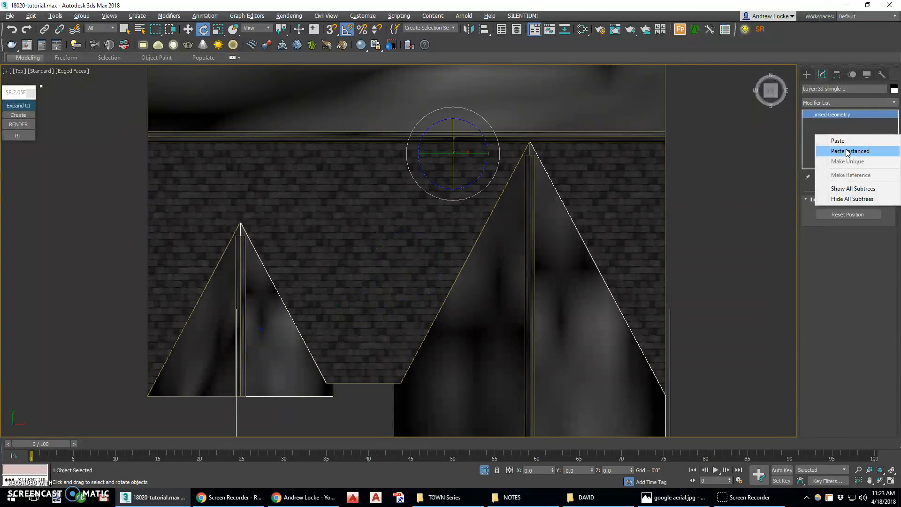
pyautogui.click(847, 146)
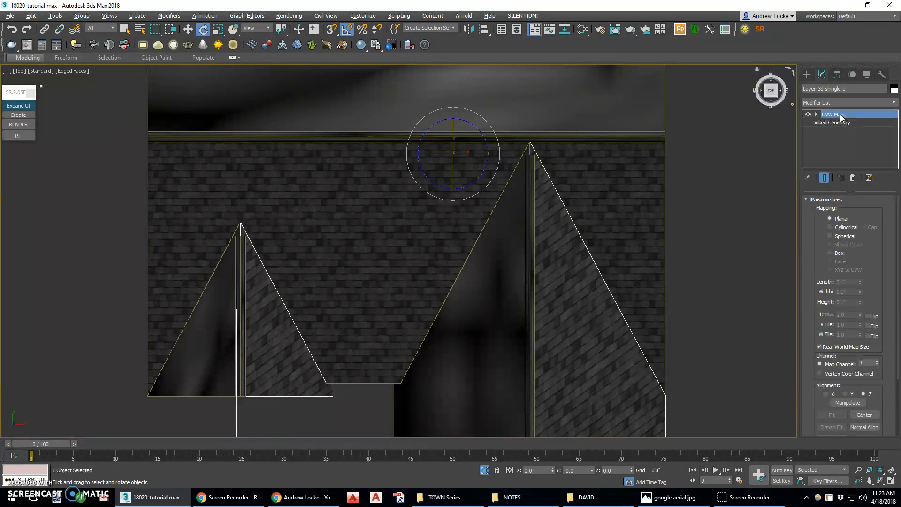
# Rotate the east shingles' UVW Map gizmo about the Z axis so the courses run parallel to the gable ridges, and exit gizmo editing.
pyautogui.press('1')
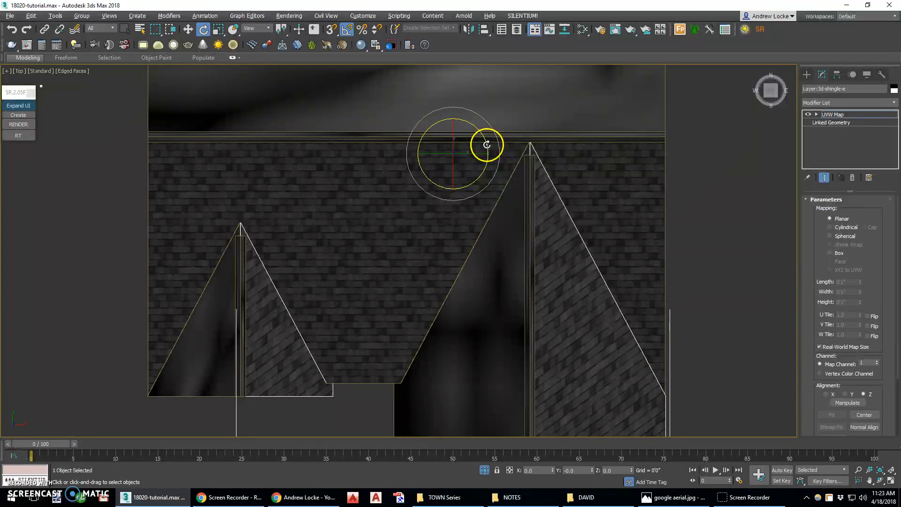
pyautogui.moveTo(488, 147); pyautogui.dragTo(487, 103)
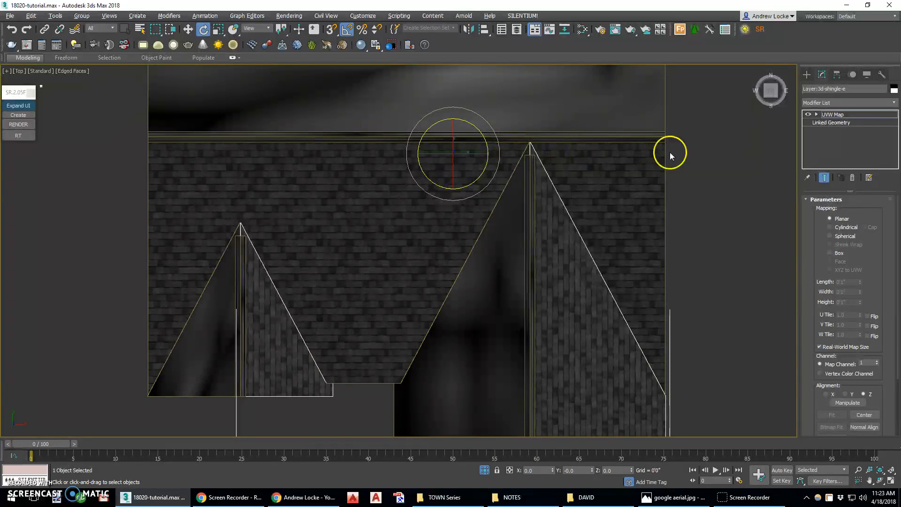
pyautogui.click(839, 114)
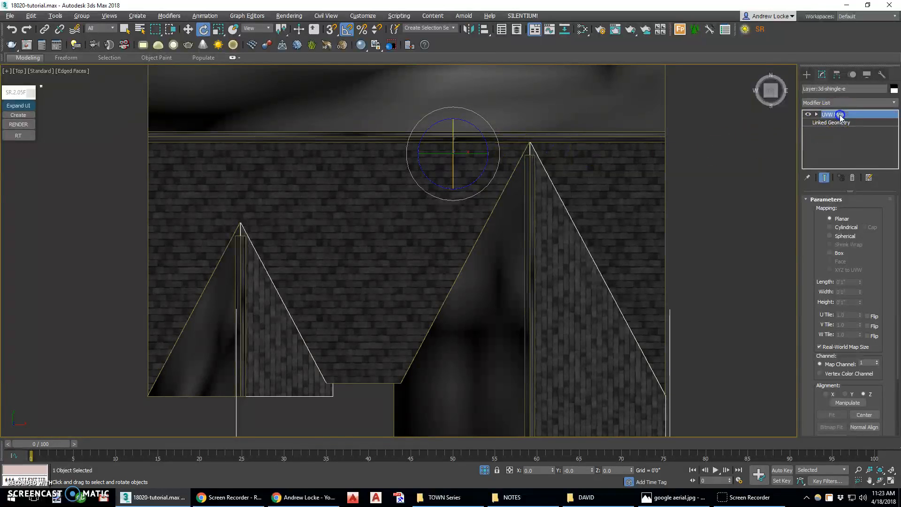
# Paste the copied UVW Map modifier onto the west shingle object, Layer:3d-shingle-w.
pyautogui.click(503, 241)
pyautogui.rightClick(829, 144)
pyautogui.click(830, 143)
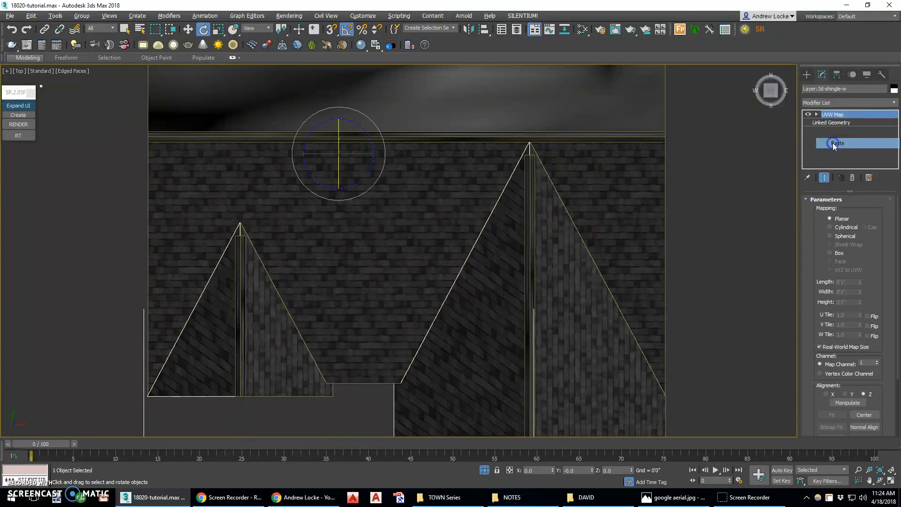
pyautogui.click(432, 126)
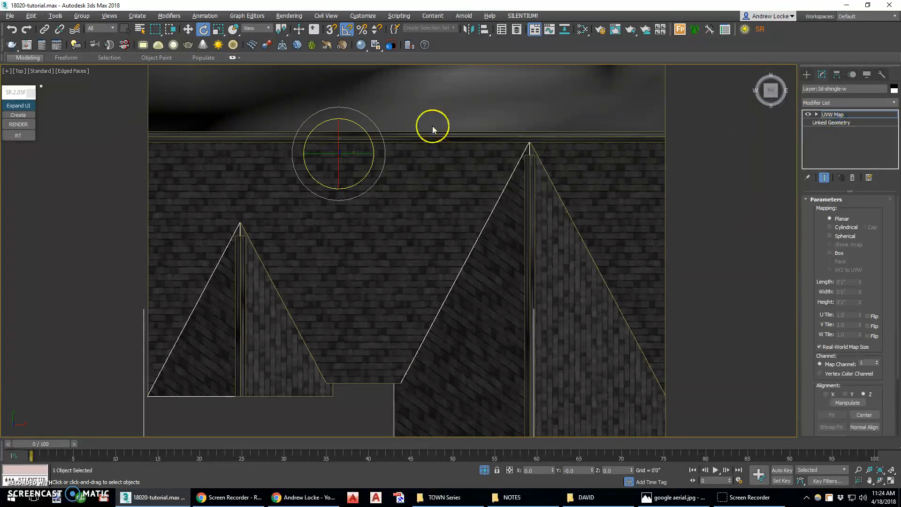
pyautogui.click(838, 113)
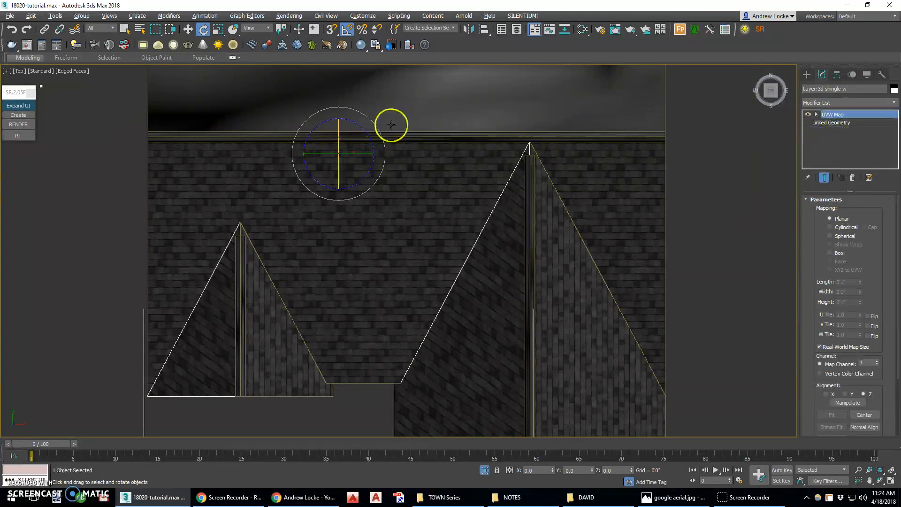
pyautogui.moveTo(367, 133); pyautogui.dragTo(374, 148)
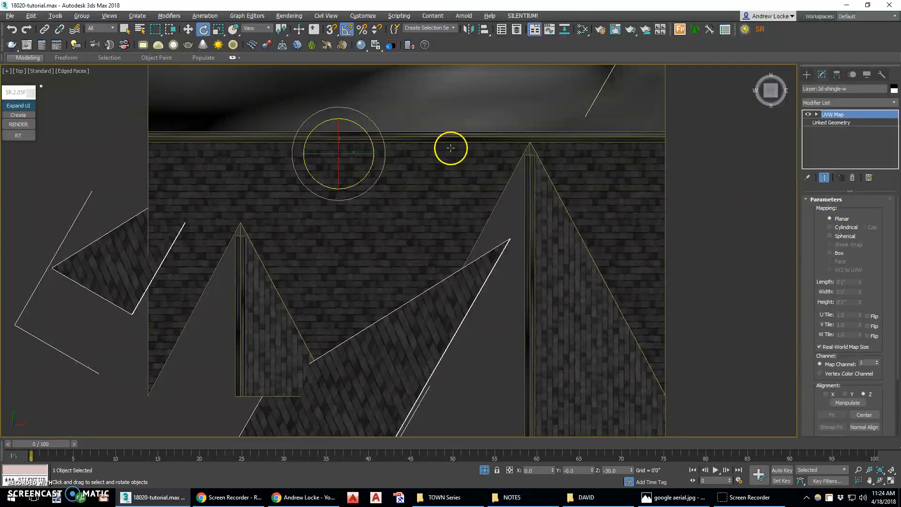
pyautogui.hotkey('ctrl', 'z')
# Rotate the west shingles' UVW Map gizmo -90 degrees about the Z axis, and exit gizmo editing.
pyautogui.click(840, 114)
pyautogui.click(363, 131)
pyautogui.moveTo(363, 132); pyautogui.dragTo(380, 178)
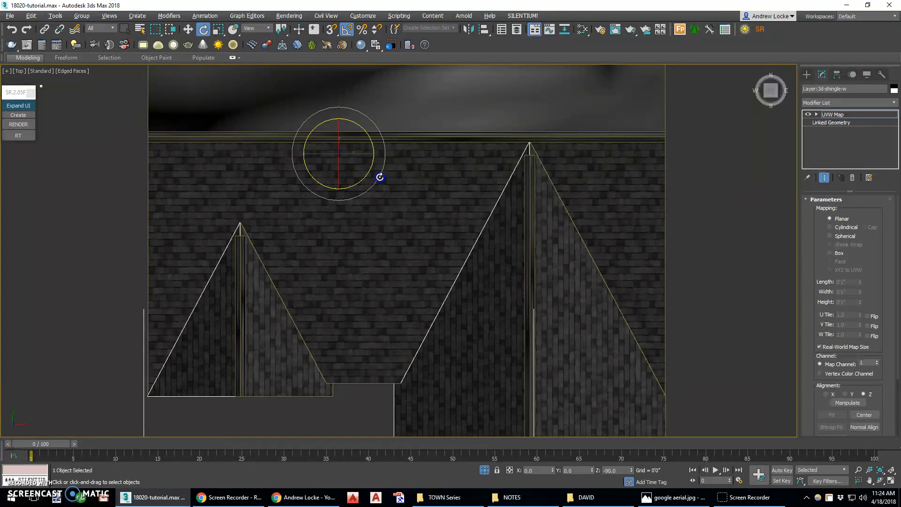
pyautogui.click(834, 114)
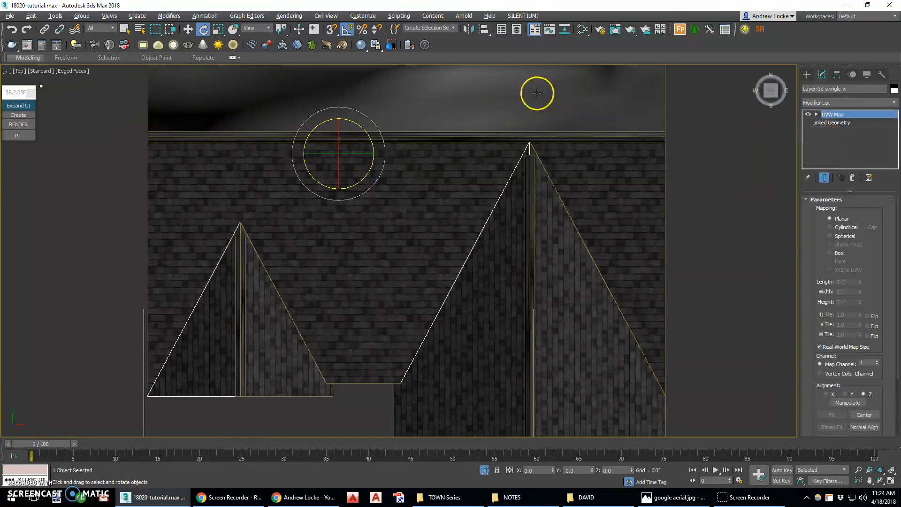
# Paste the copied UVW Map modifier onto the north shingle object, Layer:3d-shingle-n.
pyautogui.click(612, 100)
pyautogui.rightClick(836, 129)
pyautogui.click(840, 136)
pyautogui.moveTo(712, 136); pyautogui.dragTo(732, 257, button='middle')
pyautogui.moveTo(508, 123); pyautogui.dragTo(477, 211, button='middle')
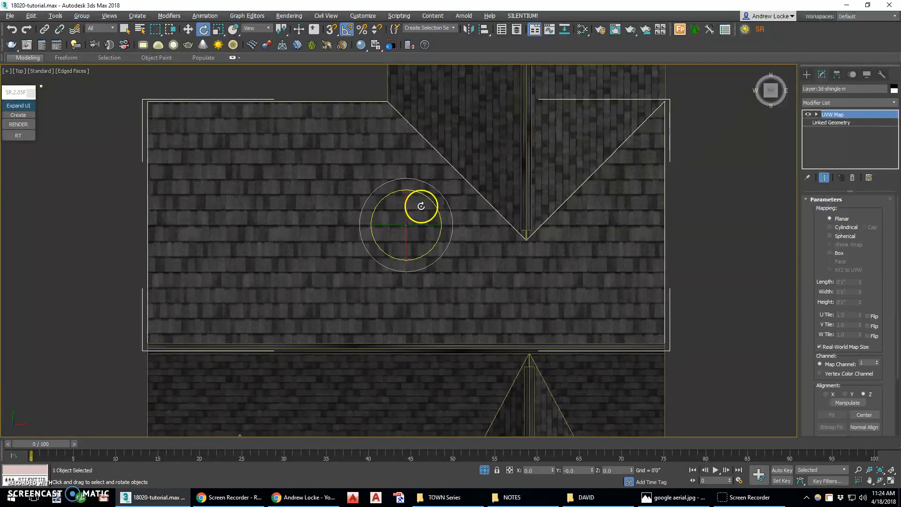
# Rotate the north shingles' UVW Map gizmo about the Z axis so the mapping follows that slope, and exit gizmo editing.
pyautogui.click(854, 115)
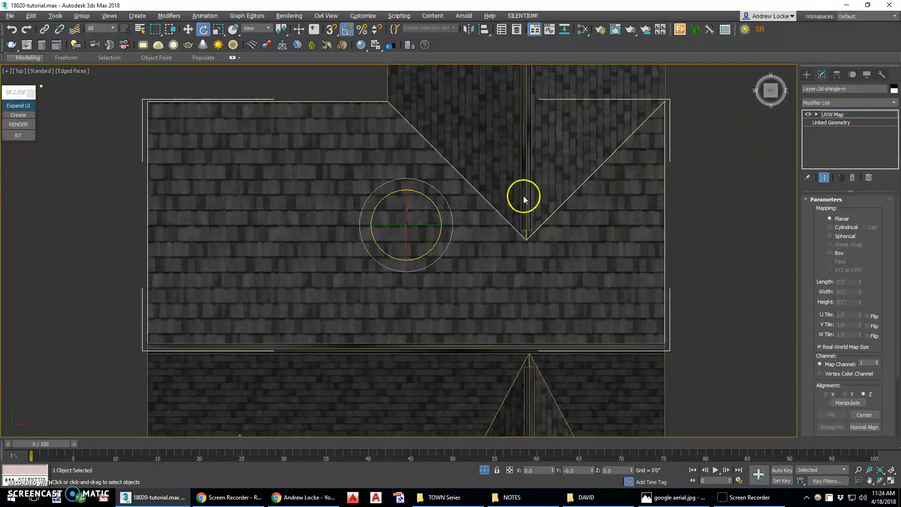
pyautogui.moveTo(440, 218); pyautogui.dragTo(425, 137)
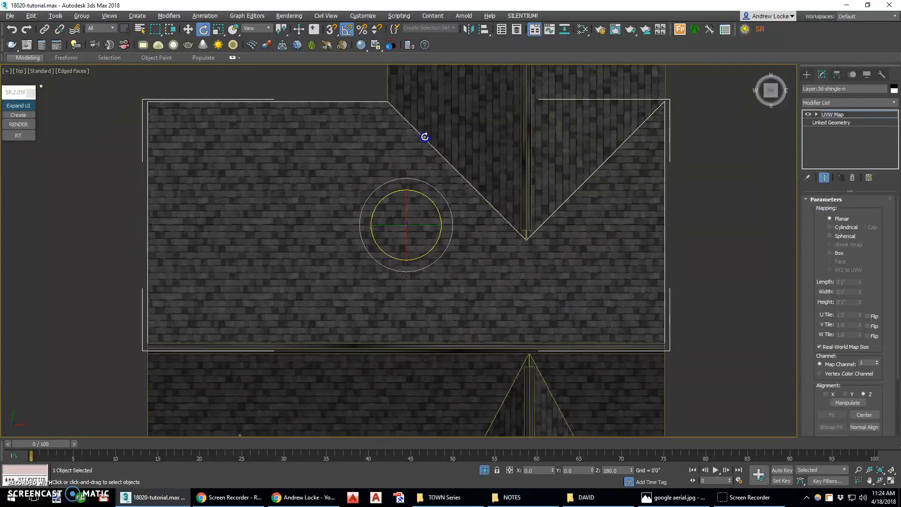
pyautogui.click(840, 114)
# Apply a planar UVW Map modifier to the shingle ridge cap object that runs along the front gable ridges.
pyautogui.moveTo(581, 309); pyautogui.dragTo(555, 225, button='middle')
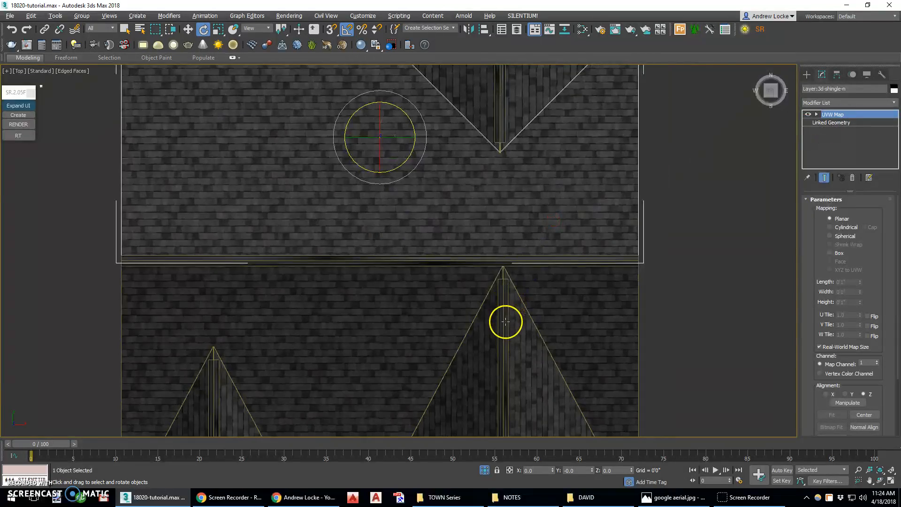
pyautogui.scroll(6, 503, 305)
pyautogui.click(508, 265)
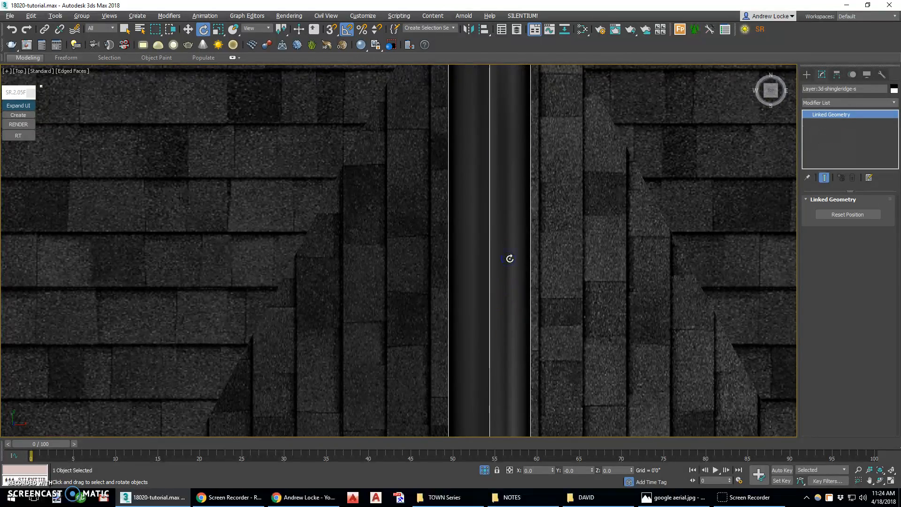
pyautogui.click(835, 102)
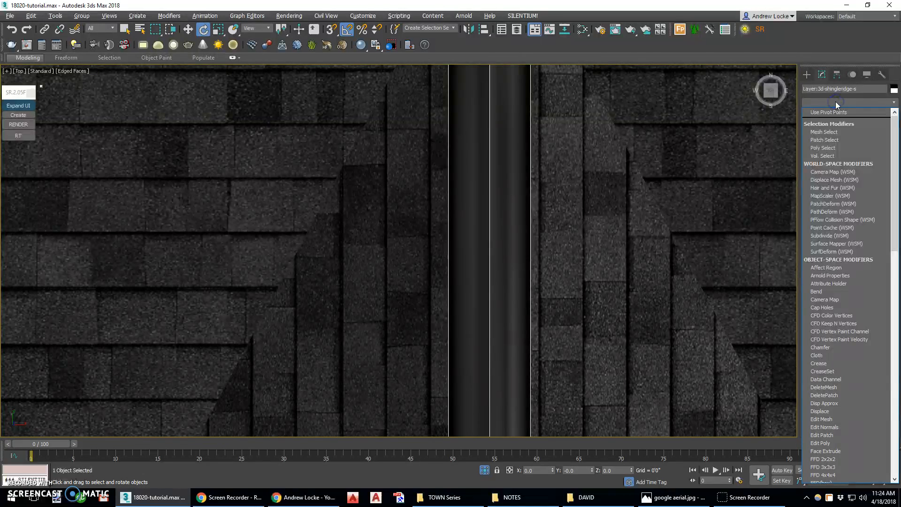
pyautogui.press('u')
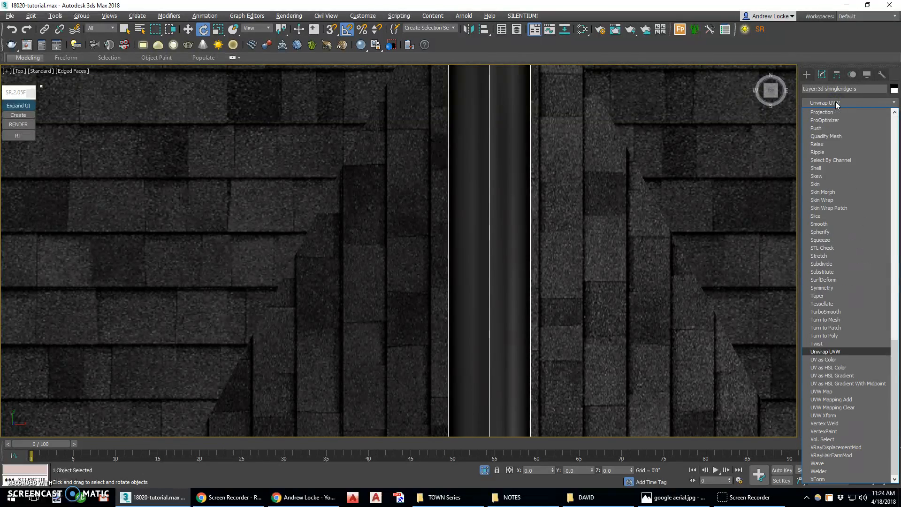
pyautogui.click(839, 392)
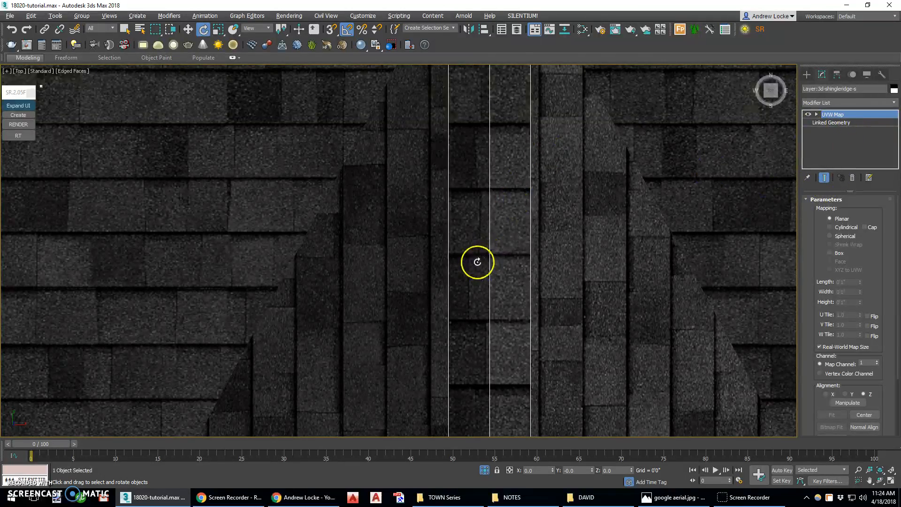
# Copy the gable ridge caps' UVW Map modifier and paste it onto the long main ridge cap object.
pyautogui.scroll(-5, 477, 260)
pyautogui.rightClick(833, 114)
pyautogui.click(825, 152)
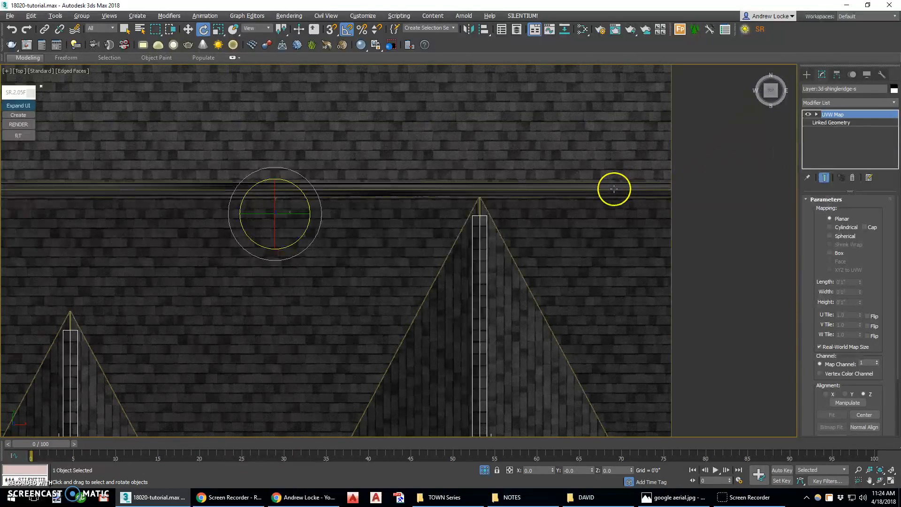
pyautogui.click(614, 187)
pyautogui.rightClick(830, 136)
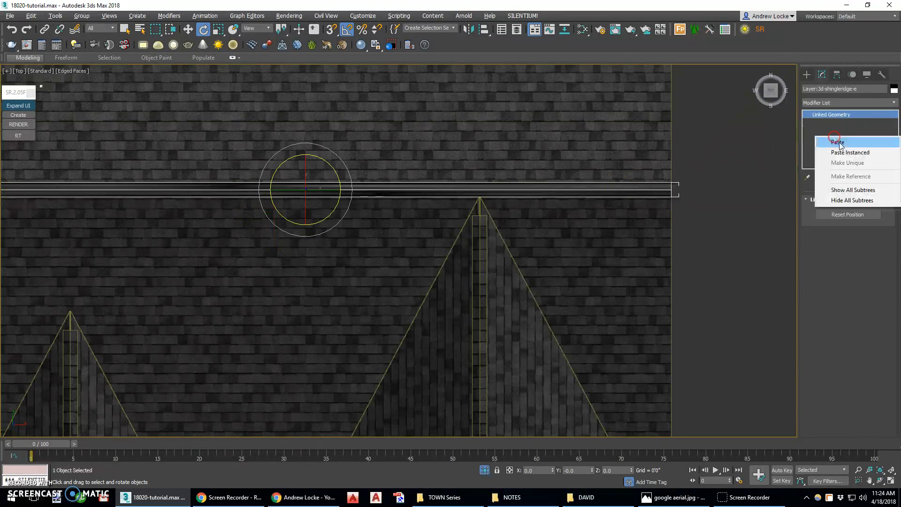
pyautogui.click(837, 142)
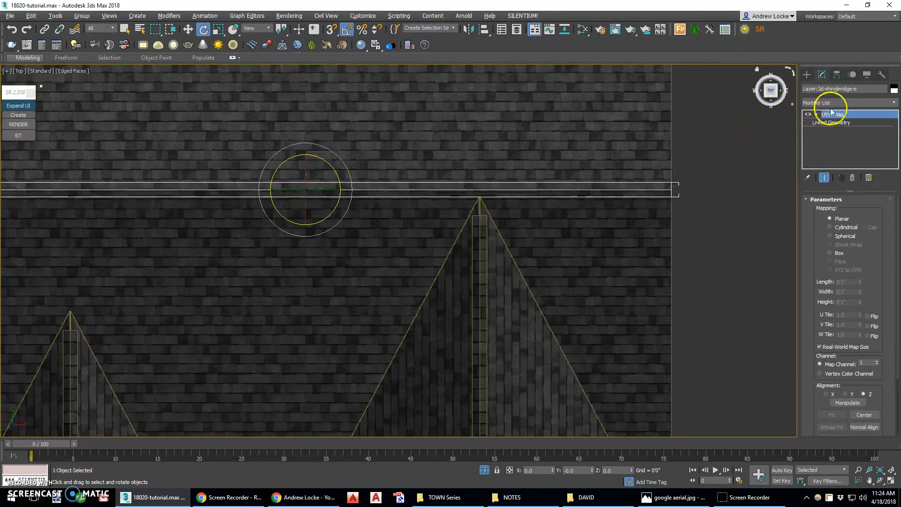
# Rotate the main ridge cap's UVW Map gizmo about the Z axis so the shingles lie across the ridge, and exit gizmo editing.
pyautogui.click(826, 115)
pyautogui.moveTo(340, 179); pyautogui.dragTo(332, 137)
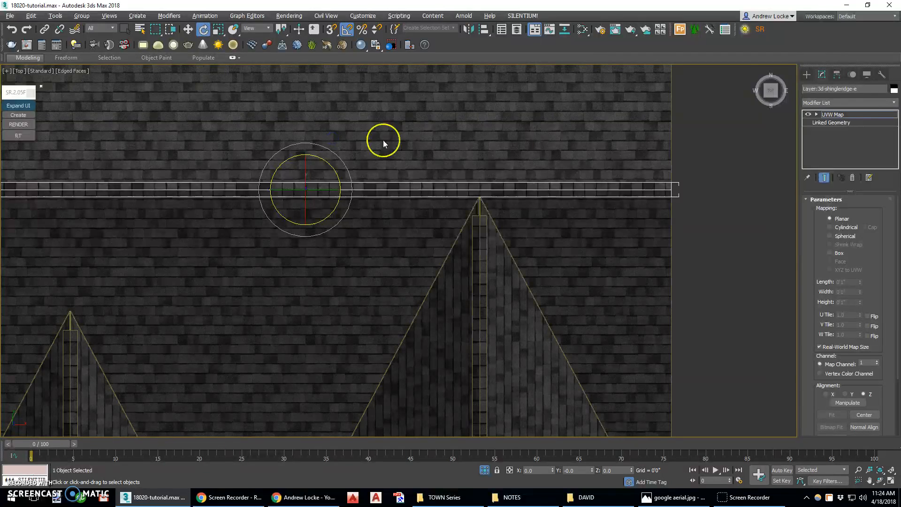
pyautogui.click(829, 115)
# Maximize the PhysCamera001 view and exit isolation to bring back the whole house.
pyautogui.hotkey('alt', 'w')
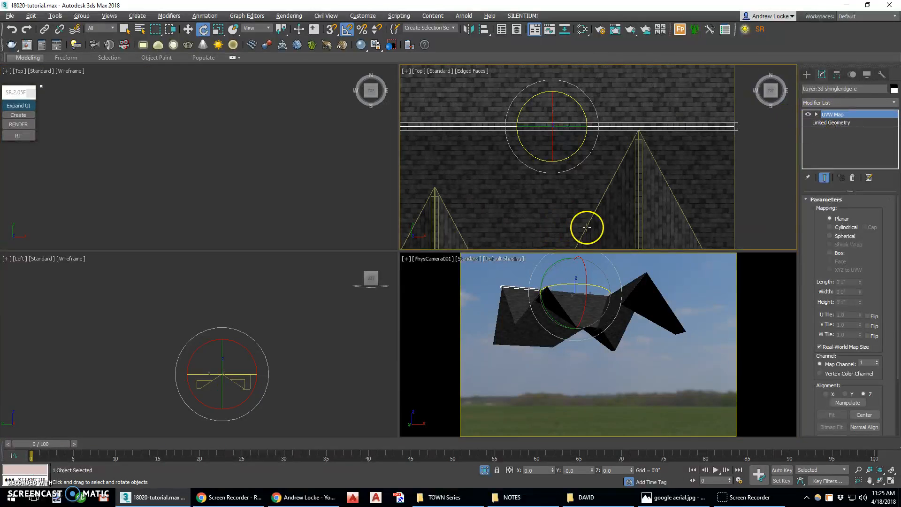
pyautogui.hotkey('alt', 'w')
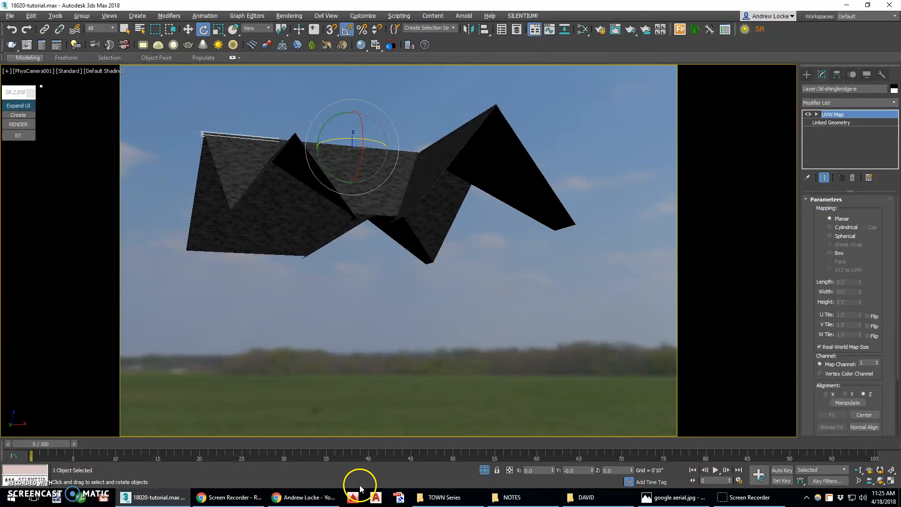
pyautogui.click(484, 469)
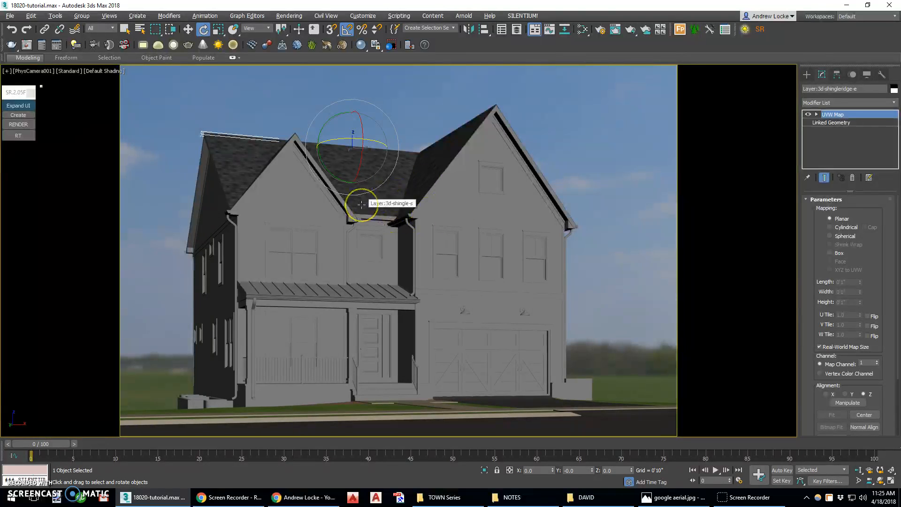
# Select the roof trim object, Layer:3d-roof, and add the trim colors material from the m3d 2018.mat library to the Slate Material Editor view.
pyautogui.click(347, 207)
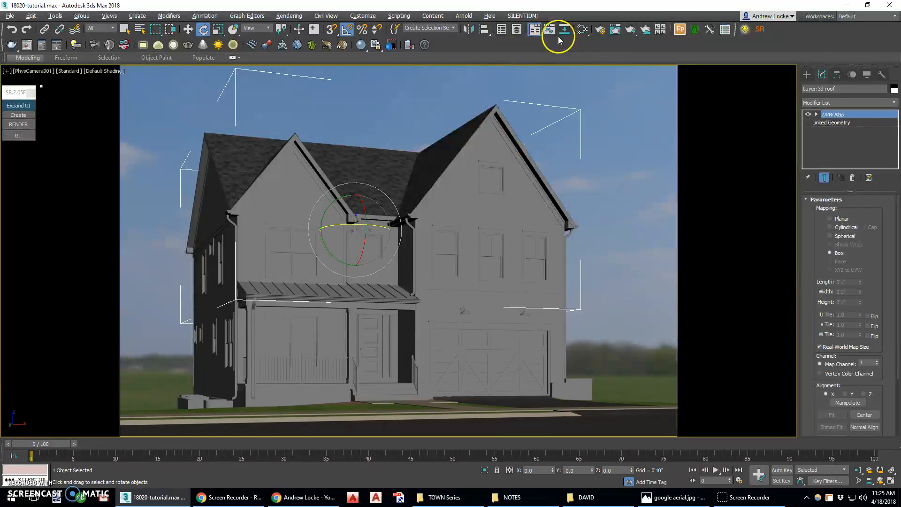
pyautogui.click(583, 31)
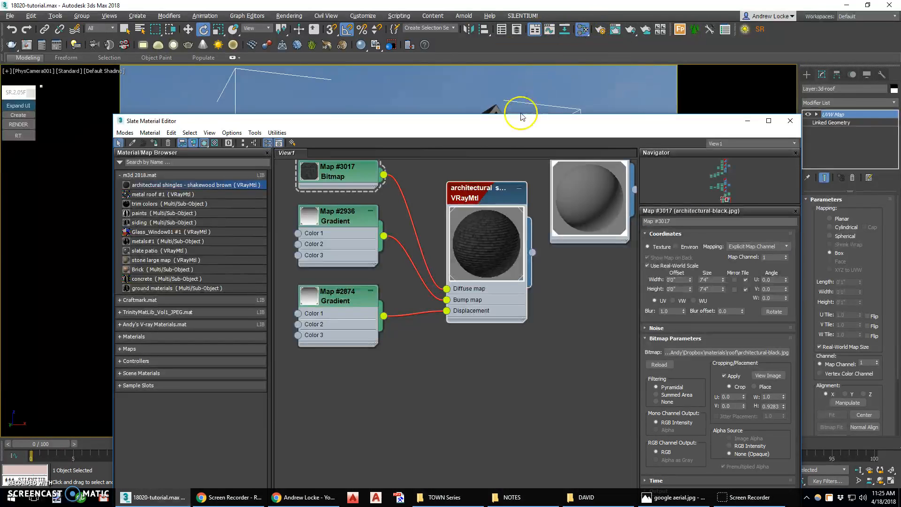
pyautogui.click(240, 143)
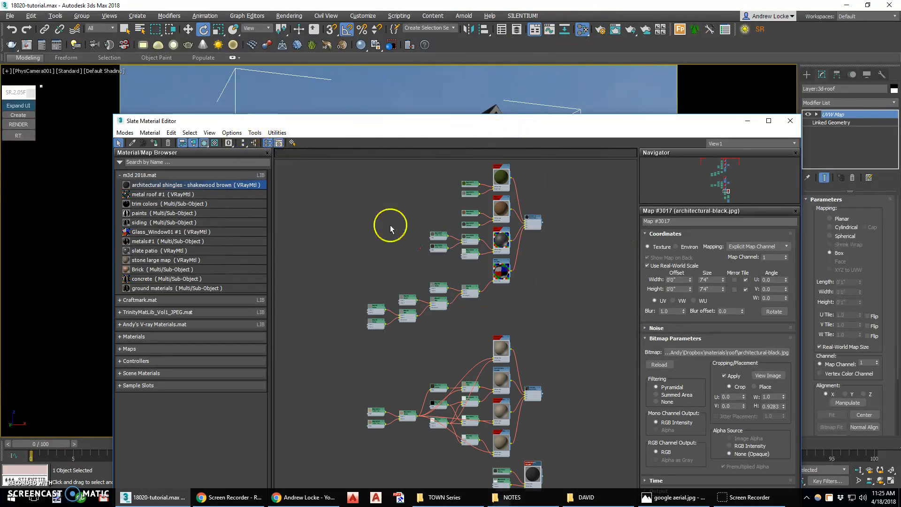
pyautogui.click(147, 205)
pyautogui.moveTo(146, 204); pyautogui.dragTo(266, 207)
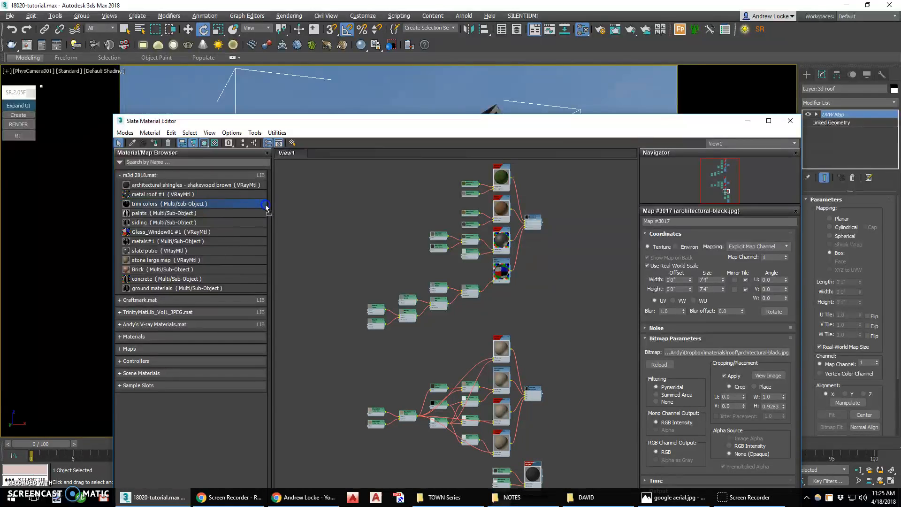
pyautogui.moveTo(345, 208); pyautogui.dragTo(346, 208)
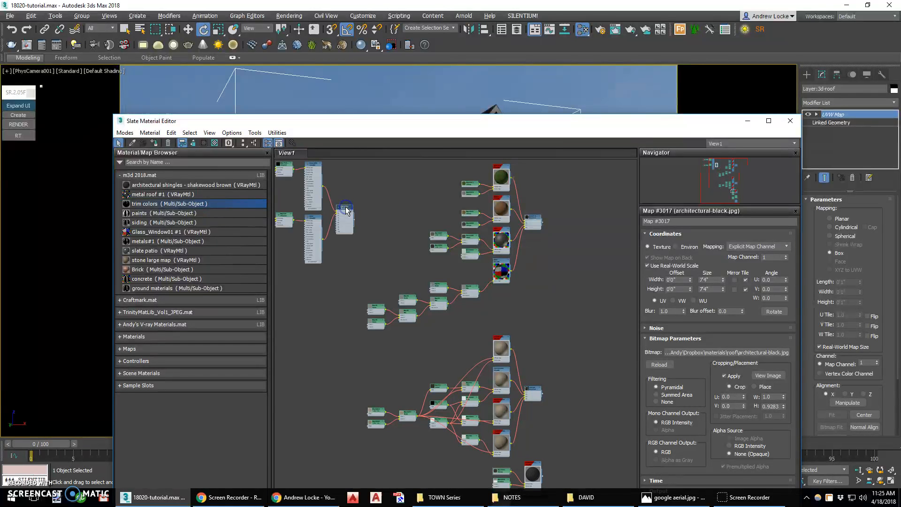
# Enlarge the preview of the black VRayMtl node that feeds the trim colors Multi/Sub-Object material.
pyautogui.moveTo(313, 202); pyautogui.dragTo(458, 240, button='middle')
pyautogui.scroll(2, 457, 240)
pyautogui.click(443, 263)
pyautogui.rightClick(437, 262)
pyautogui.click(412, 253)
pyautogui.click(441, 263)
pyautogui.rightClick(437, 262)
pyautogui.doubleClick(436, 261)
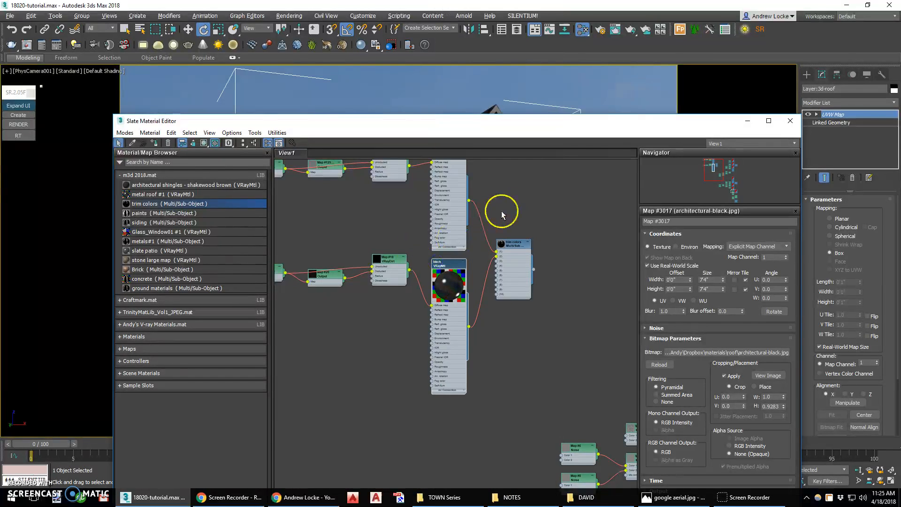
# Enlarge the extra white VRayMtl node's preview, hide the unused slots of the trim colors sub-materials, and lay out all nodes.
pyautogui.moveTo(502, 211); pyautogui.dragTo(499, 267, button='middle')
pyautogui.doubleClick(432, 208)
pyautogui.keyDown('ctrl'); pyautogui.click(438, 346); pyautogui.keyUp('ctrl')
pyautogui.click(193, 143)
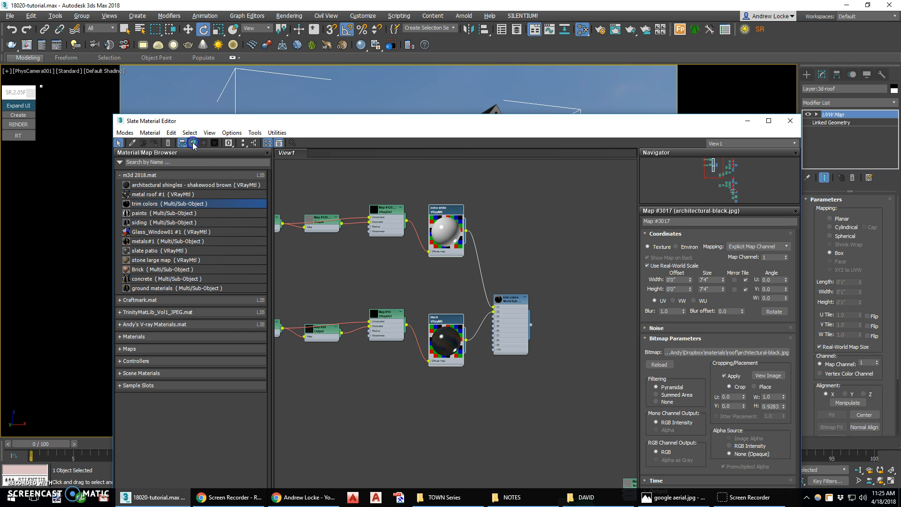
pyautogui.click(243, 143)
pyautogui.click(467, 241)
pyautogui.scroll(5, 509, 324)
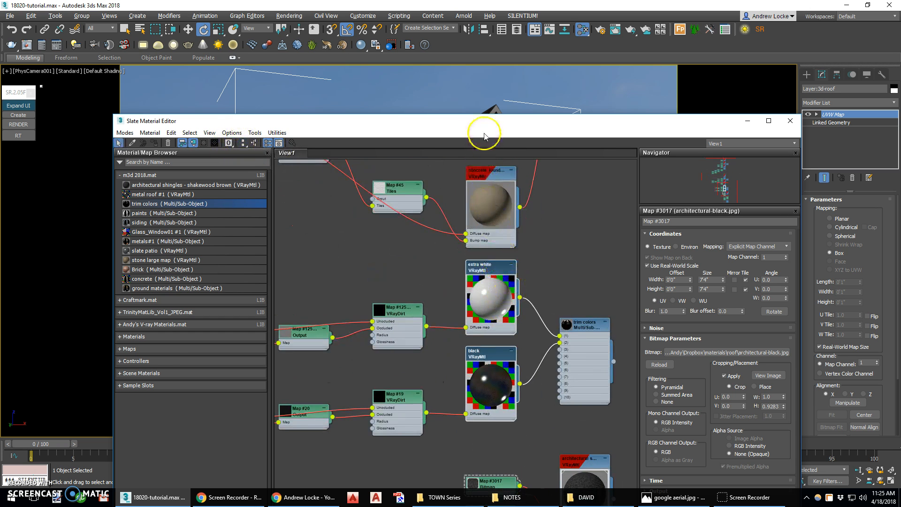
# Assign the extra white VRayMtl to the selected roof trim, moving the Slate Material Editor to reveal the house.
pyautogui.moveTo(484, 121); pyautogui.dragTo(465, 215)
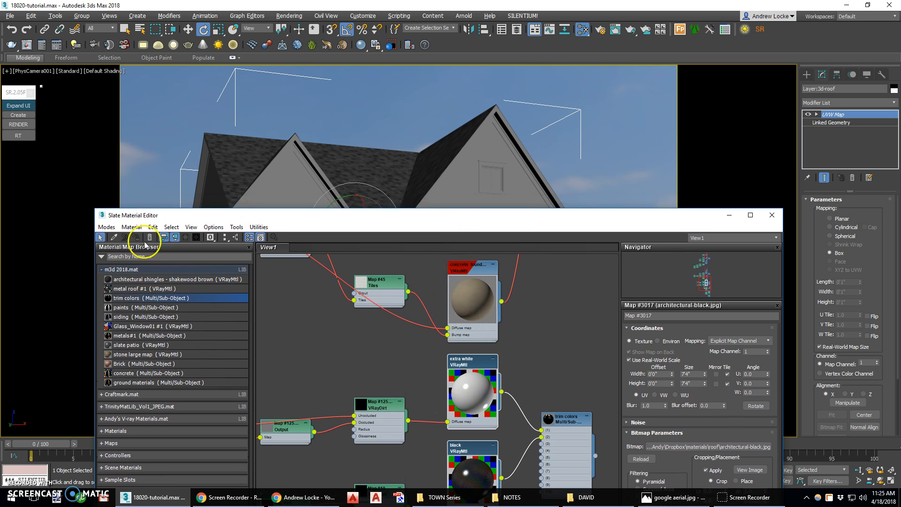
pyautogui.click(381, 344)
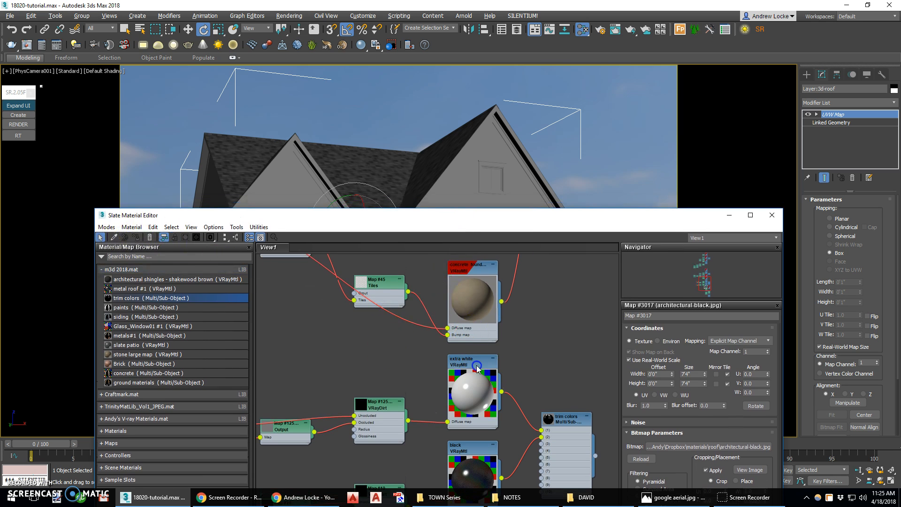
pyautogui.click(477, 368)
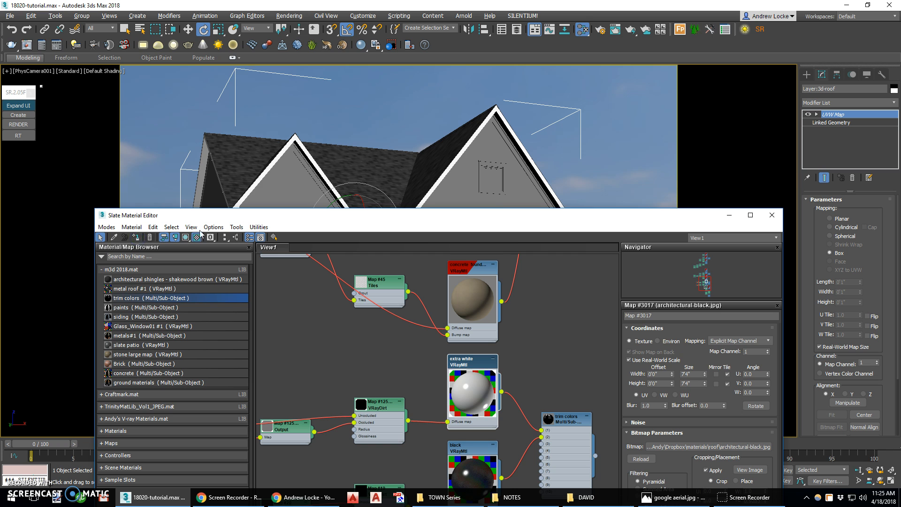
pyautogui.moveTo(469, 212); pyautogui.dragTo(470, 310)
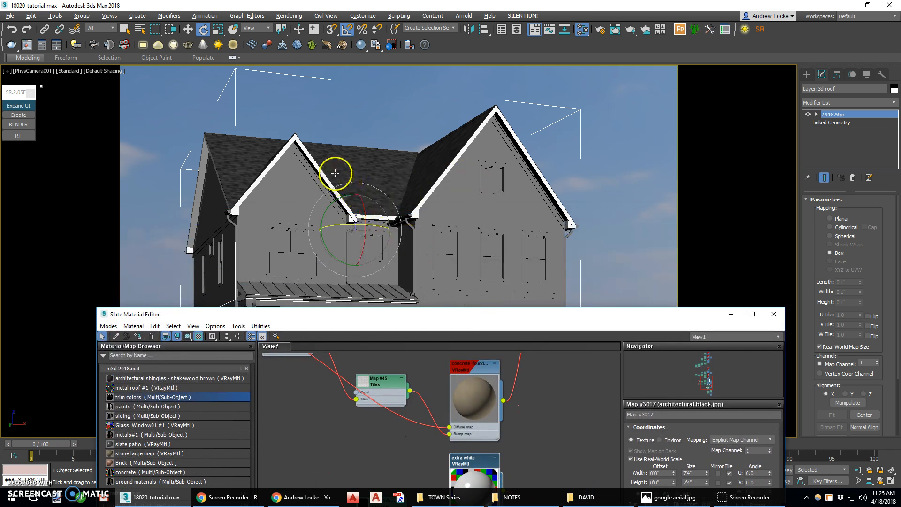
pyautogui.moveTo(488, 325); pyautogui.dragTo(479, 257)
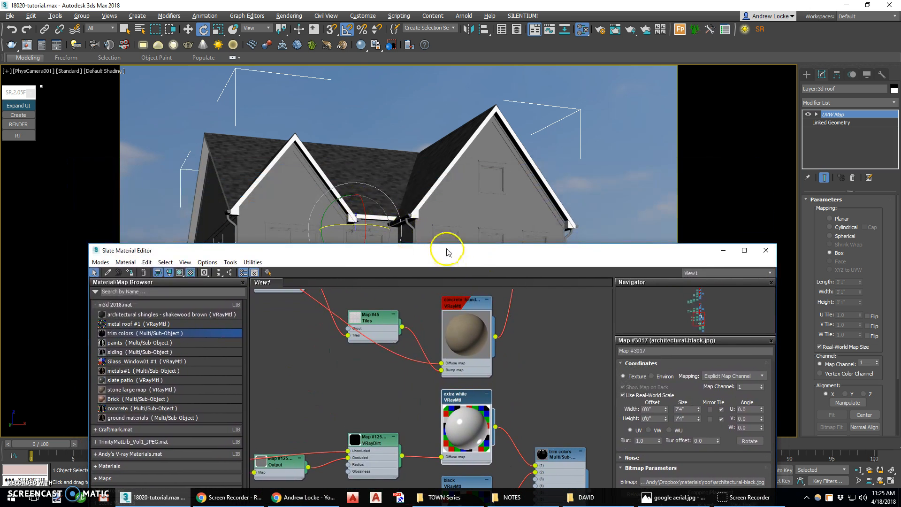
# Select all Layer:3d-window and Layer:3d-trim objects by name, assign them the extra white material, and close the material editor.
pyautogui.click(169, 31)
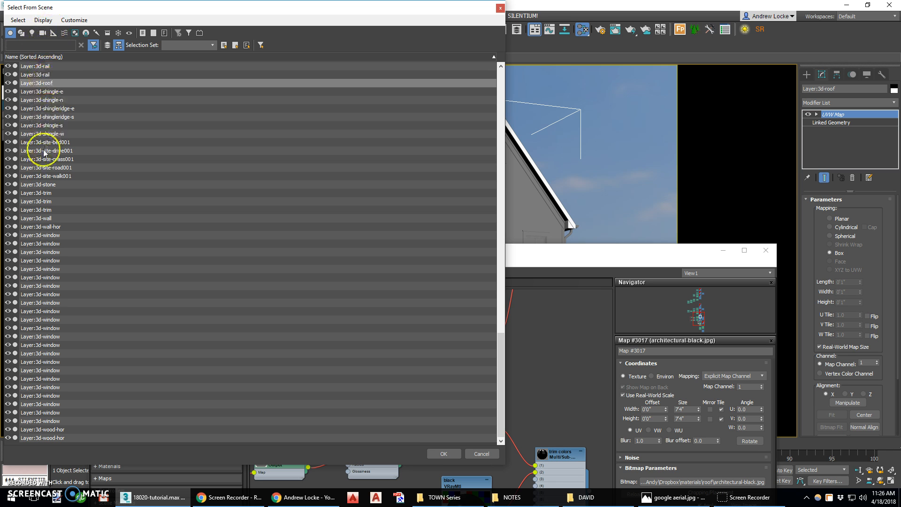
pyautogui.click(51, 235)
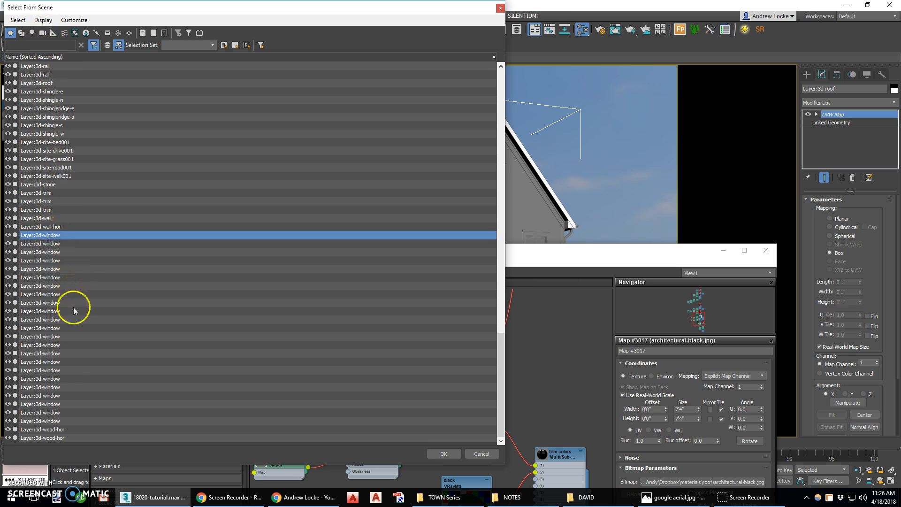
pyautogui.keyDown('shift'); pyautogui.click(55, 421); pyautogui.keyUp('shift')
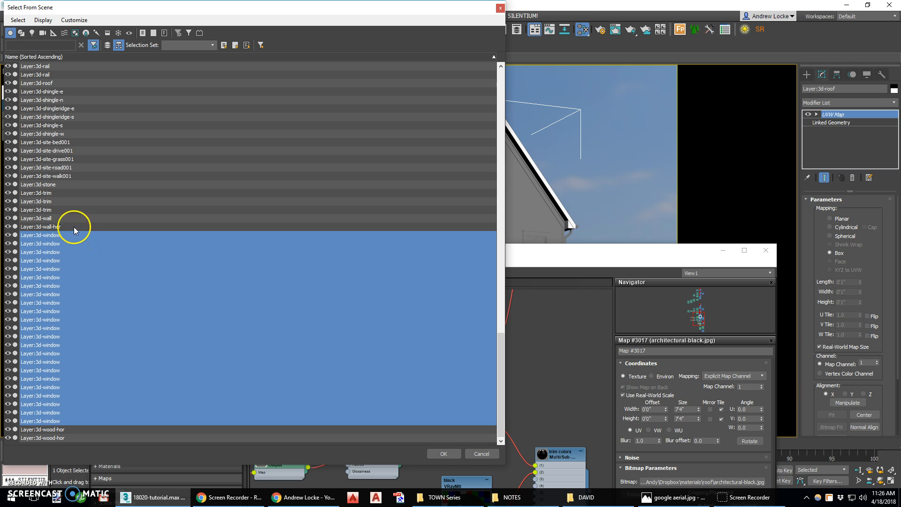
pyautogui.keyDown('ctrl'); pyautogui.click(51, 209); pyautogui.keyUp('ctrl')
pyautogui.keyDown('ctrl'); pyautogui.click(51, 201); pyautogui.keyUp('ctrl')
pyautogui.keyDown('ctrl'); pyautogui.click(51, 193); pyautogui.keyUp('ctrl')
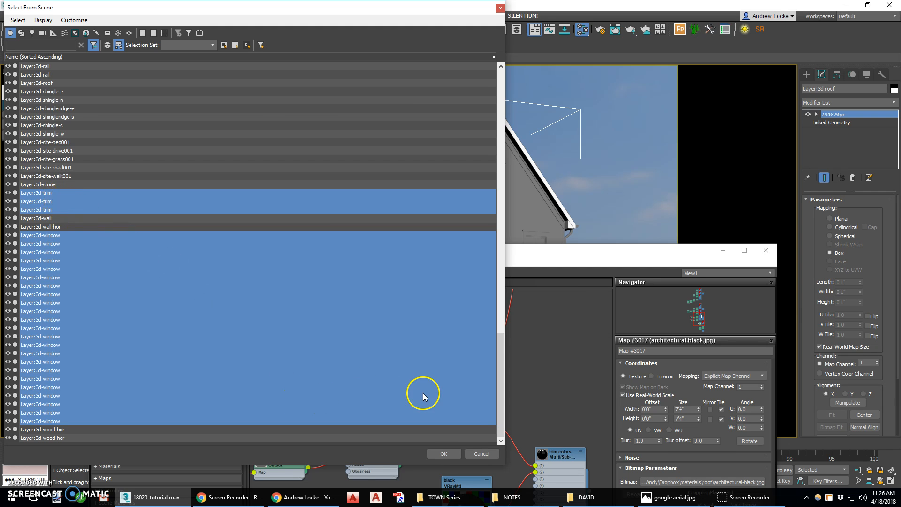
pyautogui.click(449, 451)
pyautogui.click(131, 272)
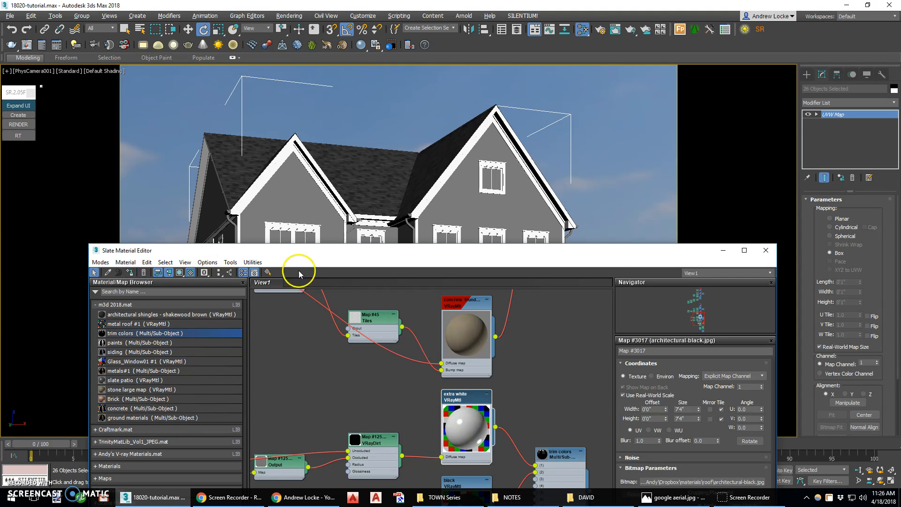
pyautogui.click(767, 250)
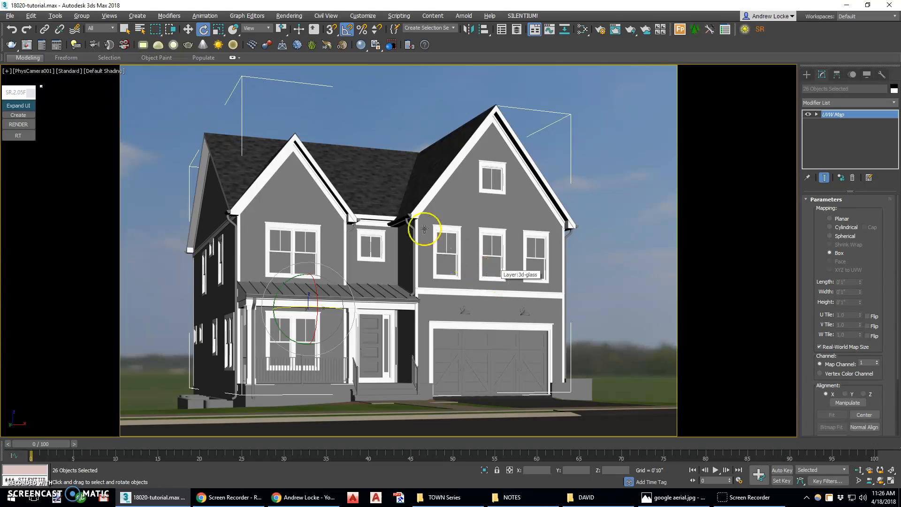
# Examine the Layer:3d-wall and Layer:3d-wall-hor objects in isolation, returning to the whole house.
pyautogui.click(301, 194)
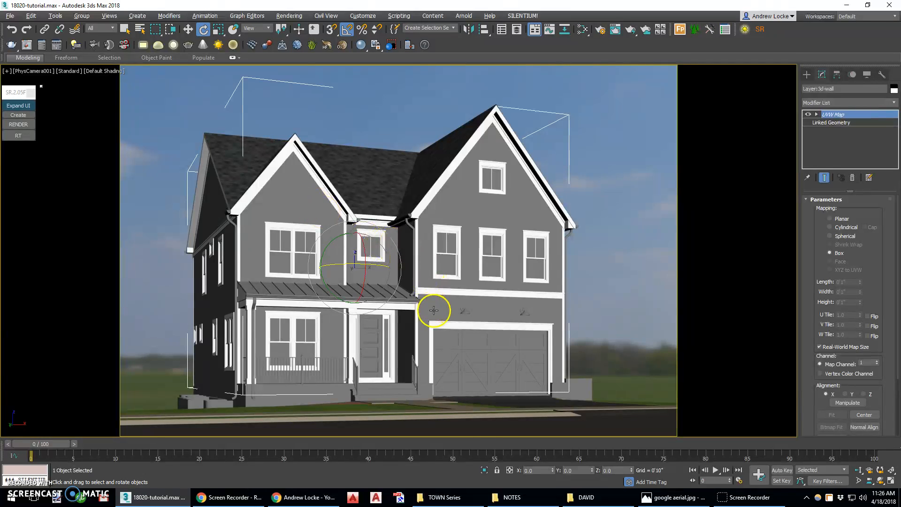
pyautogui.click(484, 471)
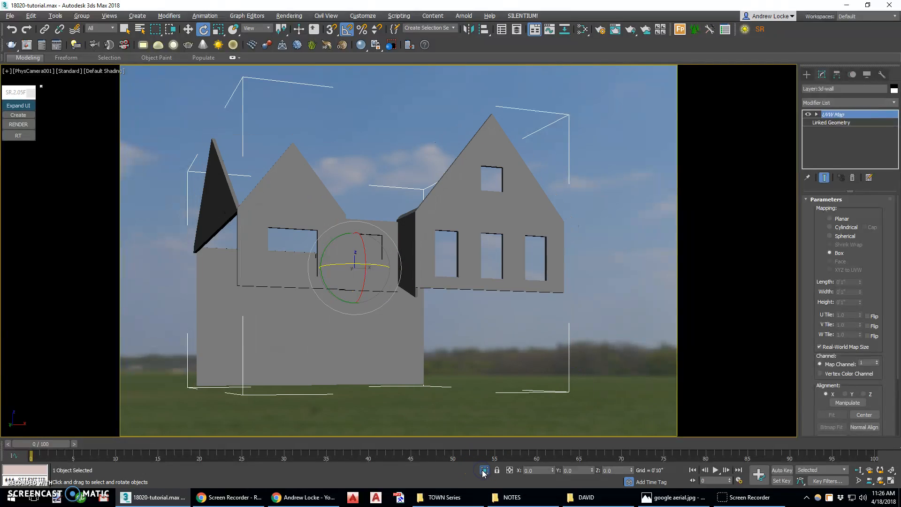
pyautogui.click(483, 471)
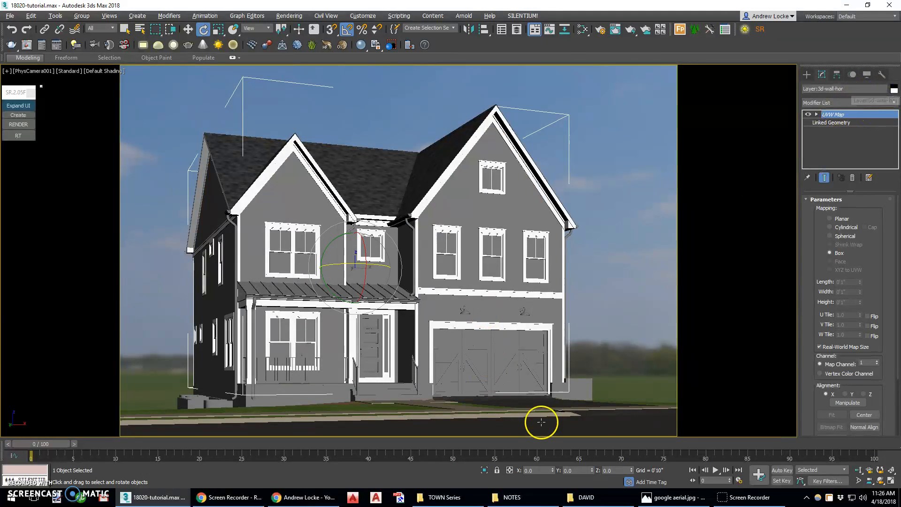
pyautogui.click(485, 469)
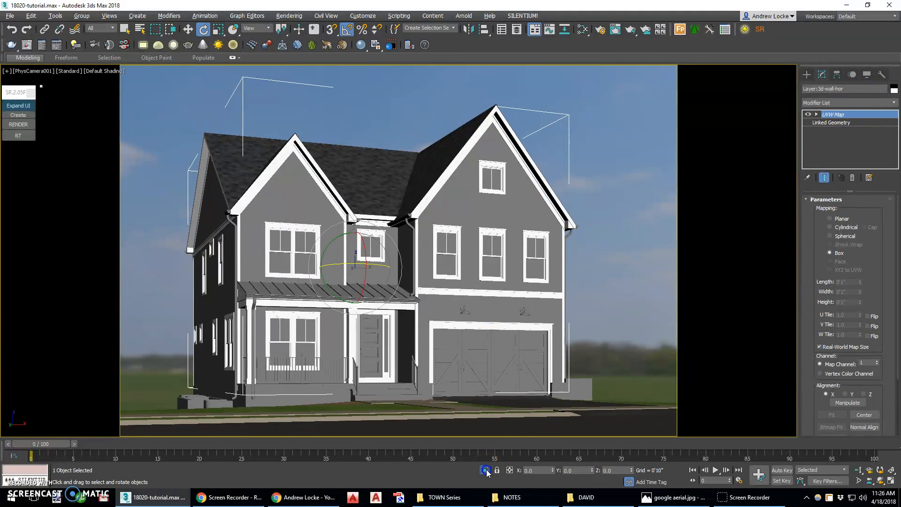
pyautogui.click(485, 469)
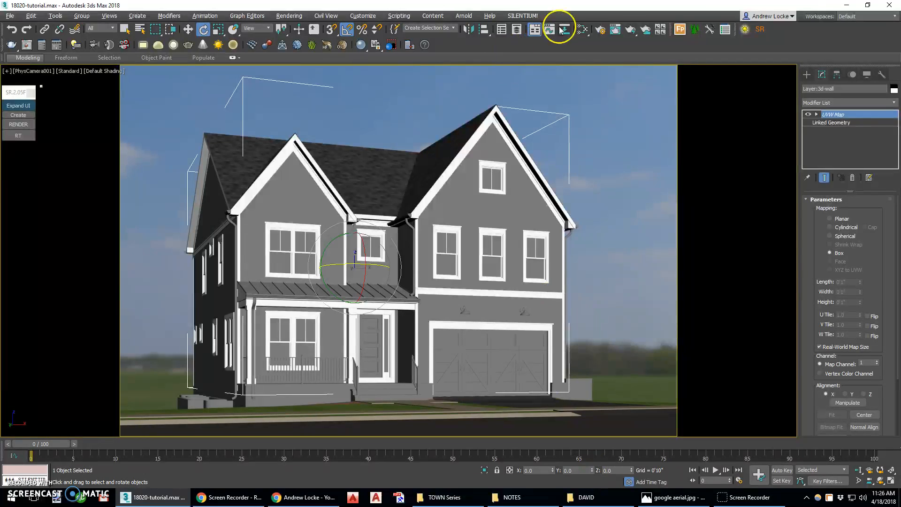
# Reopen the Slate Material Editor, lay out all nodes, and add the siding material from m3d 2018.mat in an empty area of the view.
pyautogui.click(583, 30)
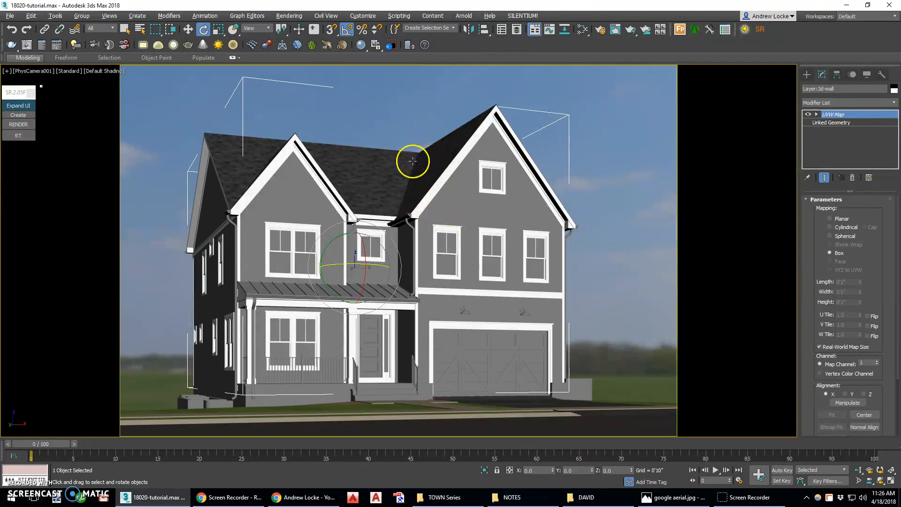
pyautogui.click(584, 31)
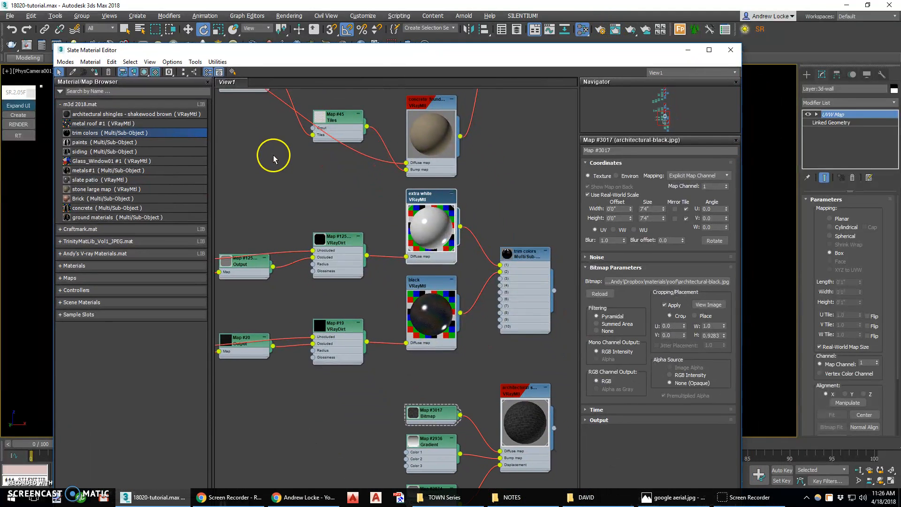
pyautogui.click(183, 72)
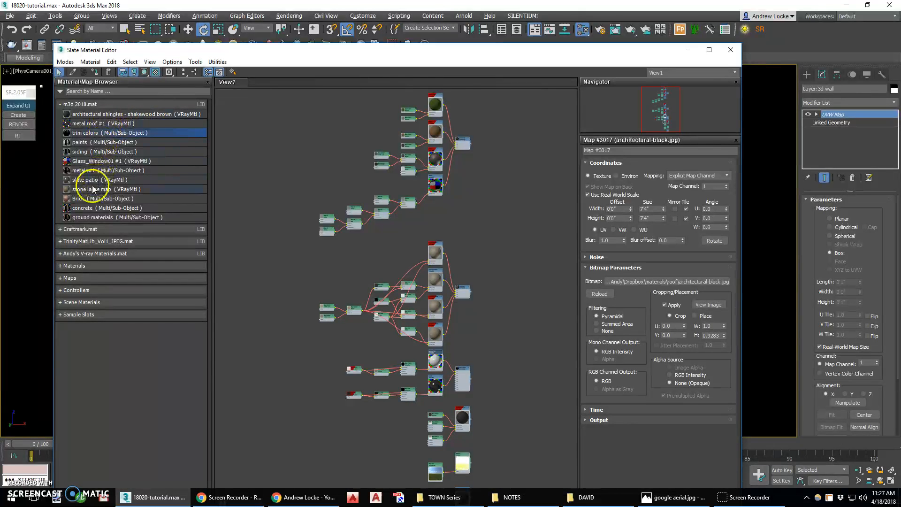
pyautogui.click(114, 153)
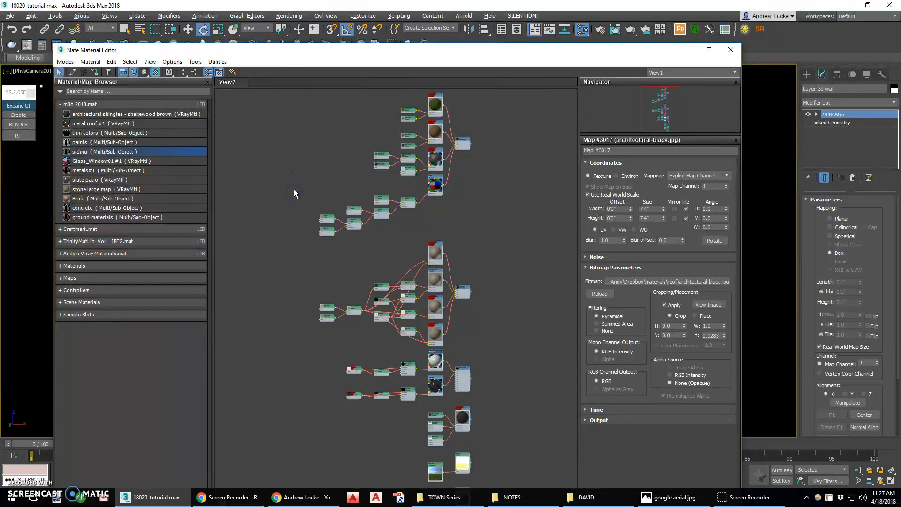
pyautogui.moveTo(302, 197); pyautogui.dragTo(394, 216, button='middle')
pyautogui.moveTo(389, 215); pyautogui.dragTo(386, 257)
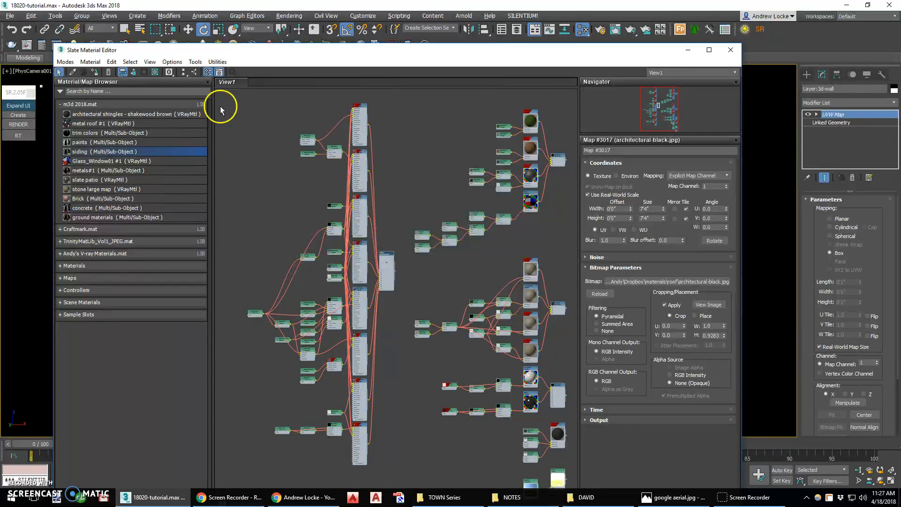
# Hide the unused slots of the siding sub-materials, enlarge the siding node's preview, and lay out its child nodes.
pyautogui.moveTo(366, 104); pyautogui.dragTo(252, 468)
pyautogui.click(133, 72)
pyautogui.click(392, 191)
pyautogui.click(390, 264)
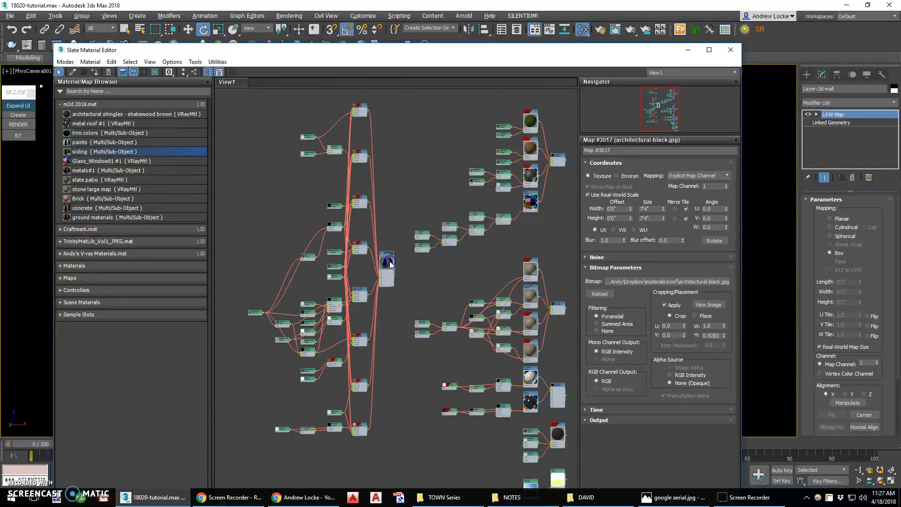
pyautogui.click(194, 73)
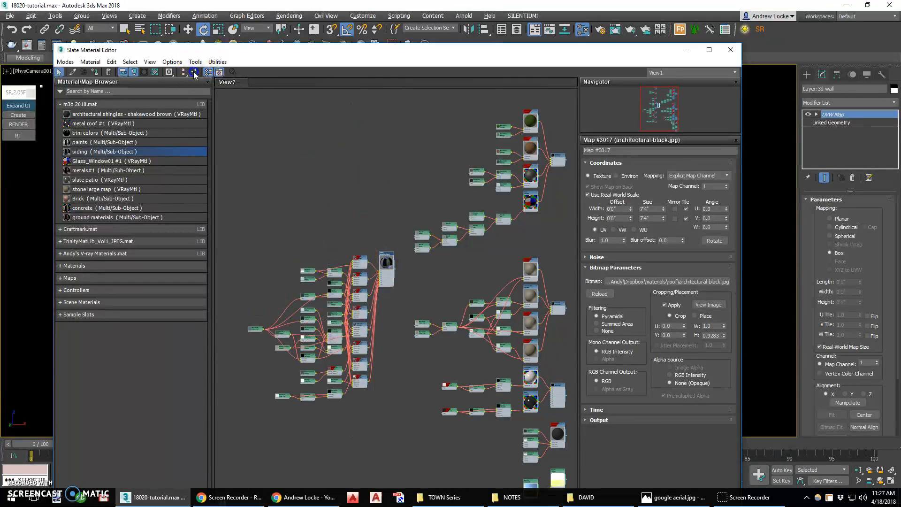
# Enlarge the previews of the eight VRayMtl nodes feeding the siding material and rearrange its child nodes to fit.
pyautogui.scroll(5, 349, 331)
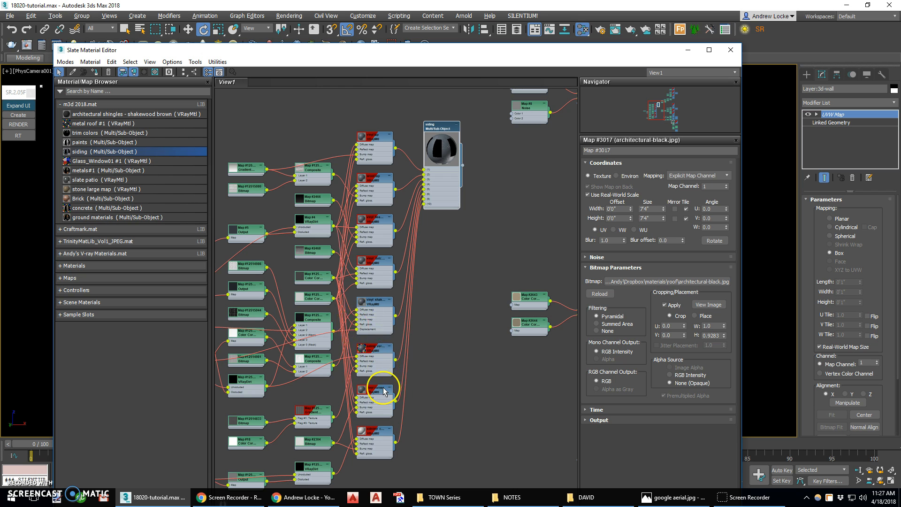
pyautogui.doubleClick(362, 434)
pyautogui.doubleClick(362, 388)
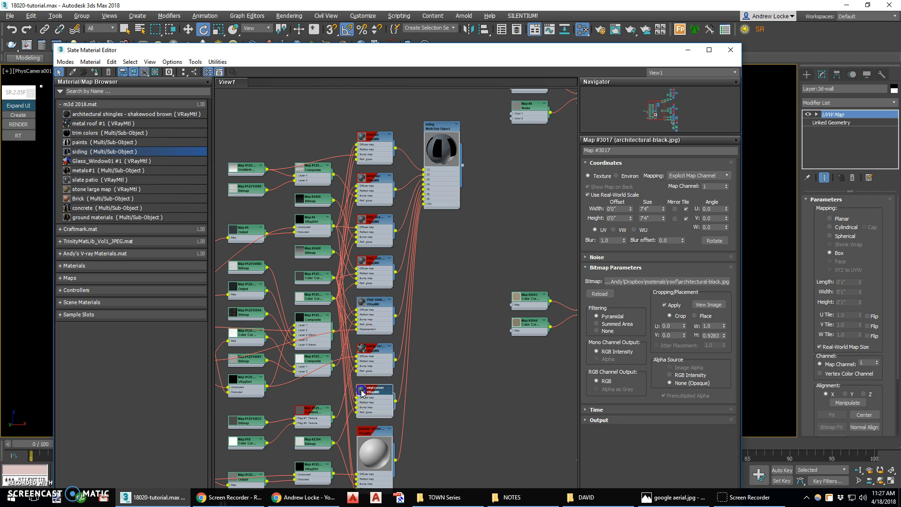
pyautogui.doubleClick(362, 347)
pyautogui.doubleClick(361, 301)
pyautogui.doubleClick(361, 260)
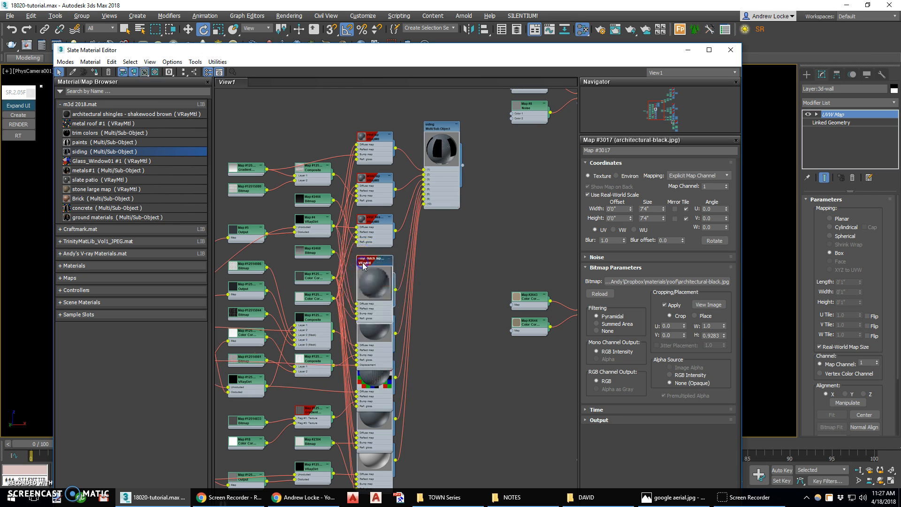
pyautogui.doubleClick(362, 224)
pyautogui.doubleClick(362, 179)
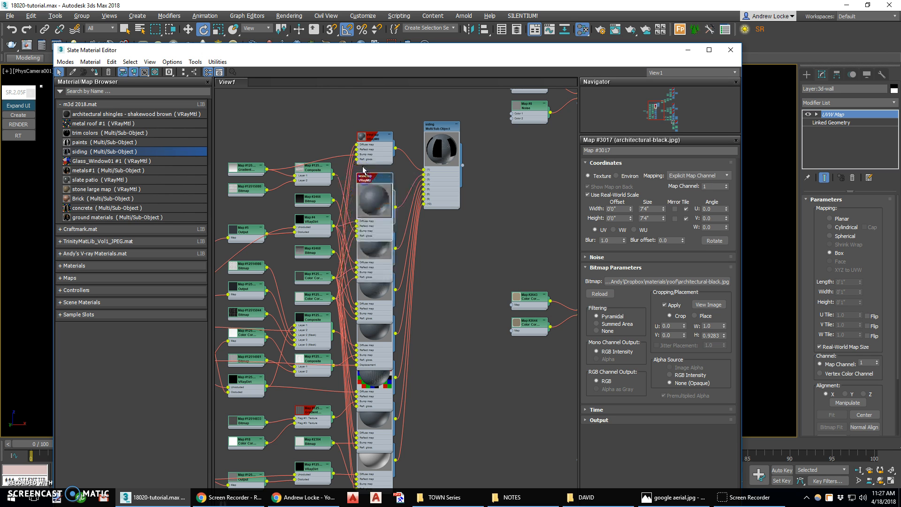
pyautogui.doubleClick(360, 138)
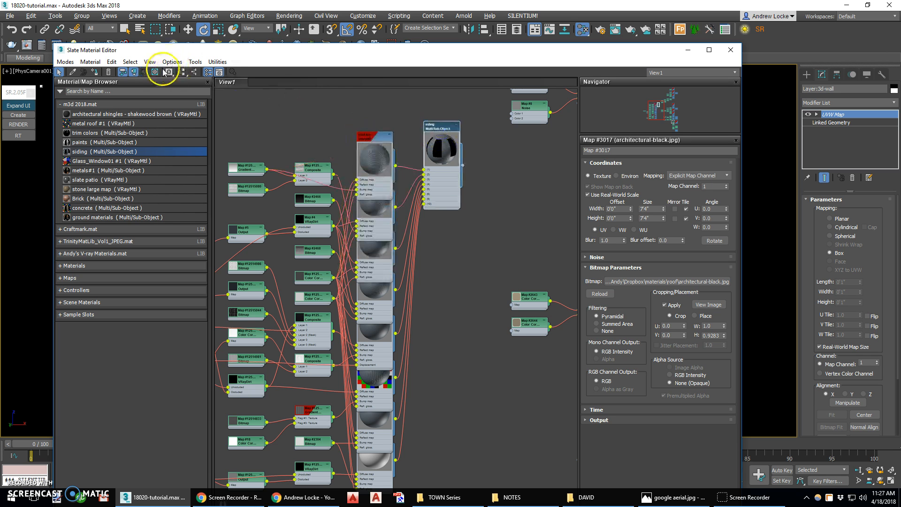
pyautogui.click(193, 74)
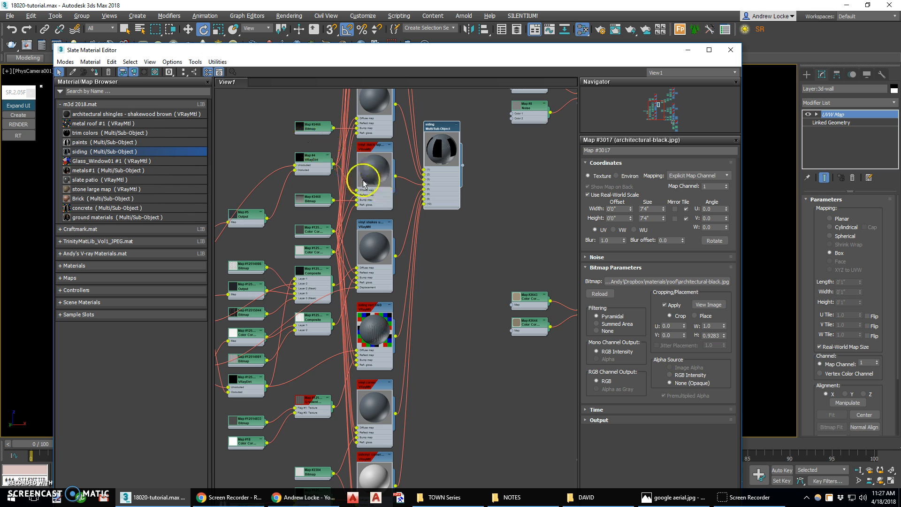
# Move the siding network's shared Color Correction node, Map #2554, clear of its neighbours and open its parameters.
pyautogui.scroll(-5, 413, 310)
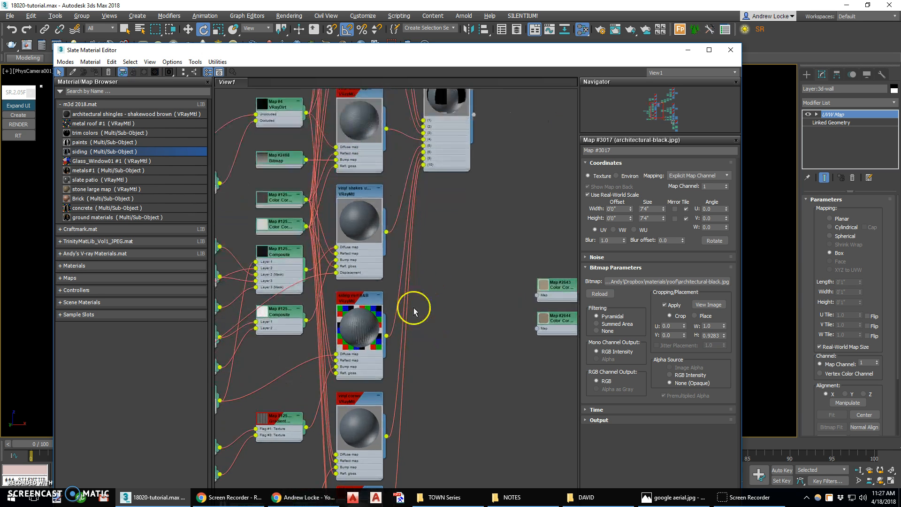
pyautogui.click(393, 316)
pyautogui.scroll(-3, 393, 316)
pyautogui.scroll(3, 323, 314)
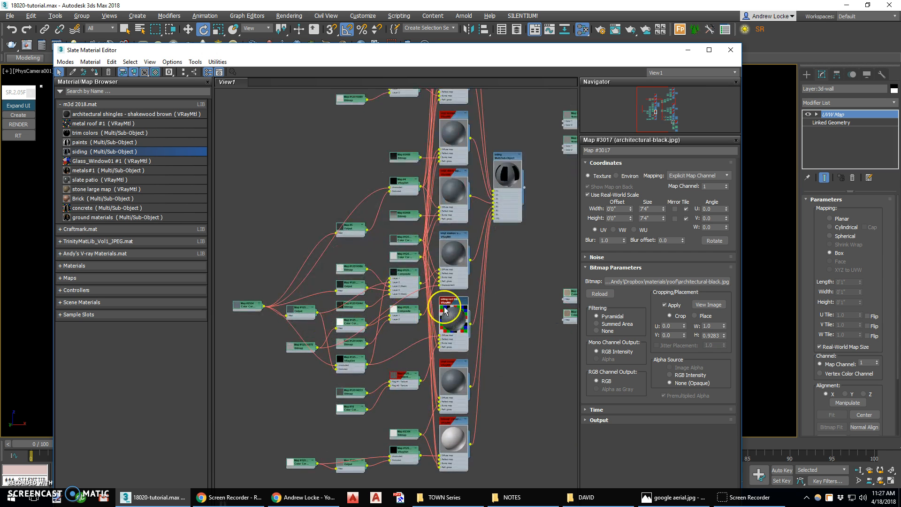
pyautogui.click(518, 183)
pyautogui.moveTo(250, 308); pyautogui.dragTo(244, 280)
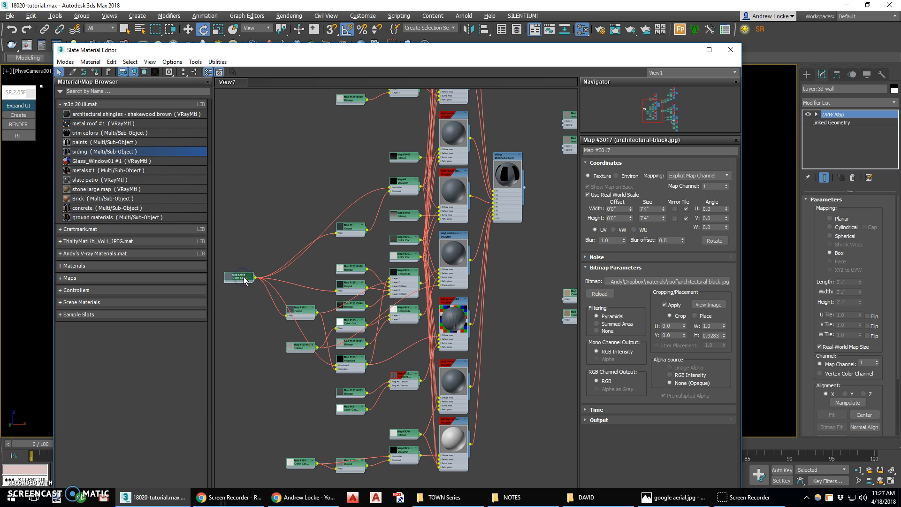
pyautogui.doubleClick(240, 280)
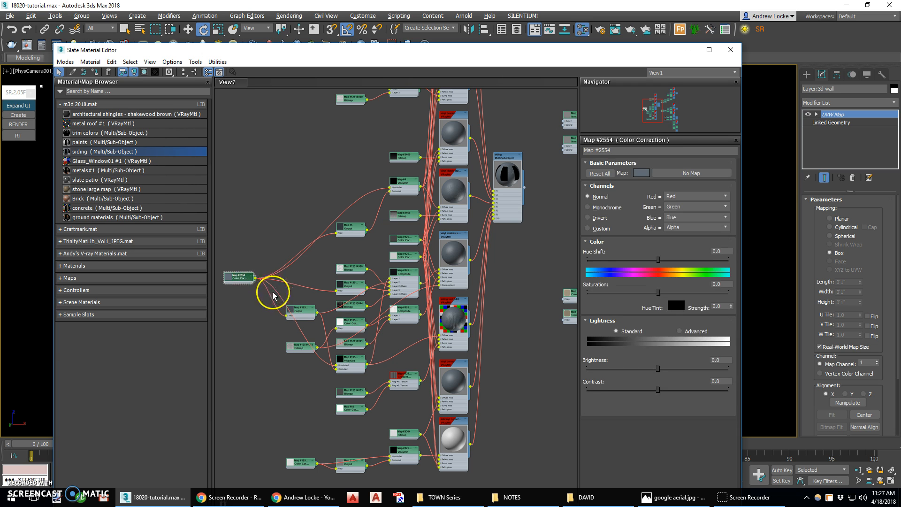
# Set the base colour of Color Correction Map #2554 to a neutral light grey with saturation 0 and value about 0.676.
pyautogui.click(643, 173)
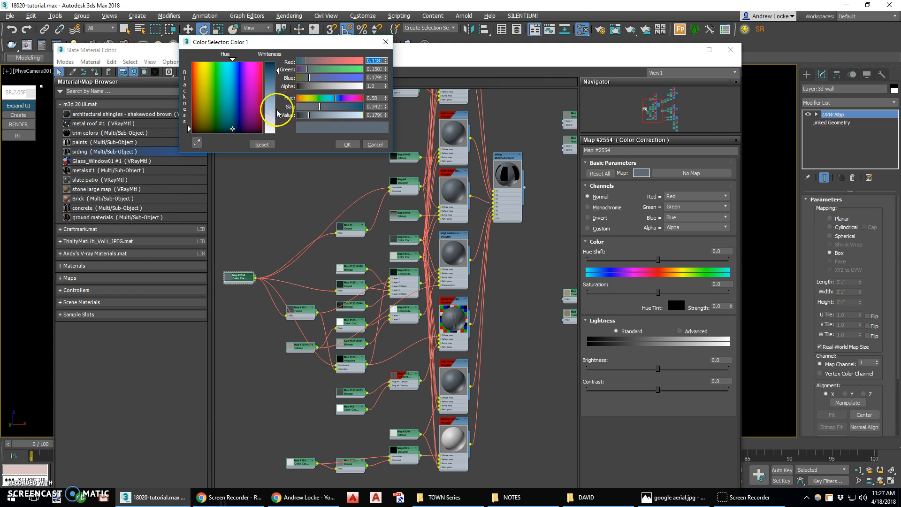
pyautogui.moveTo(278, 113); pyautogui.dragTo(275, 112)
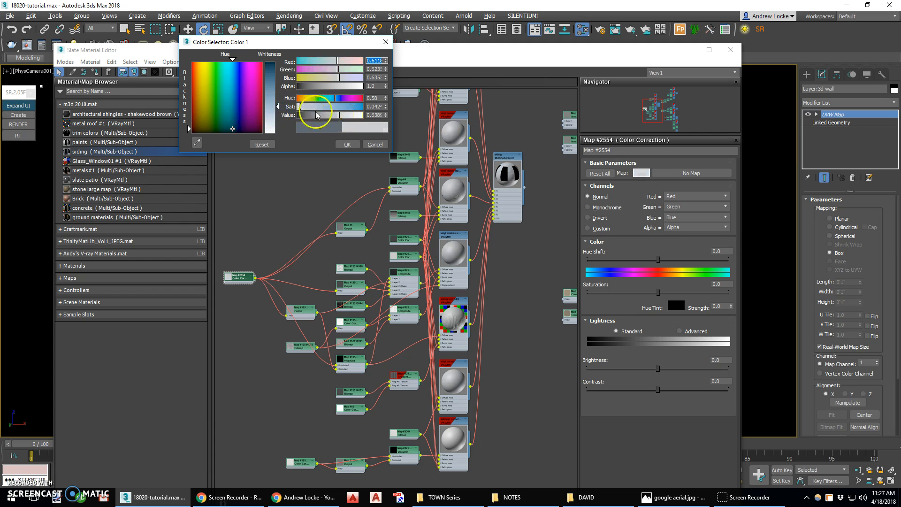
pyautogui.moveTo(340, 117); pyautogui.dragTo(348, 115)
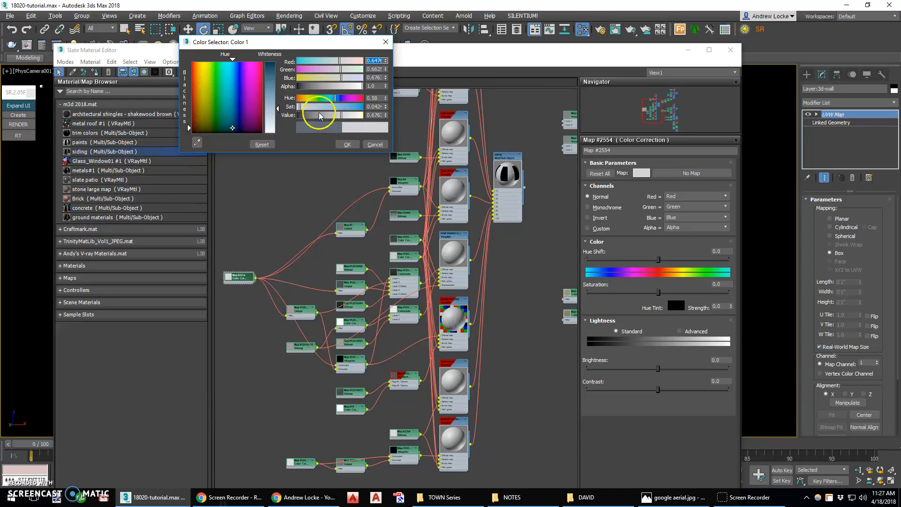
pyautogui.moveTo(299, 107); pyautogui.dragTo(297, 109)
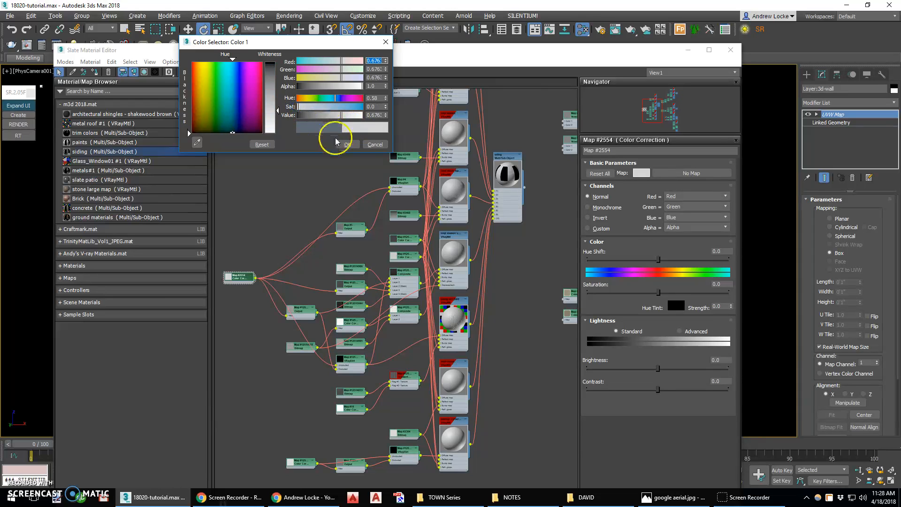
pyautogui.click(348, 145)
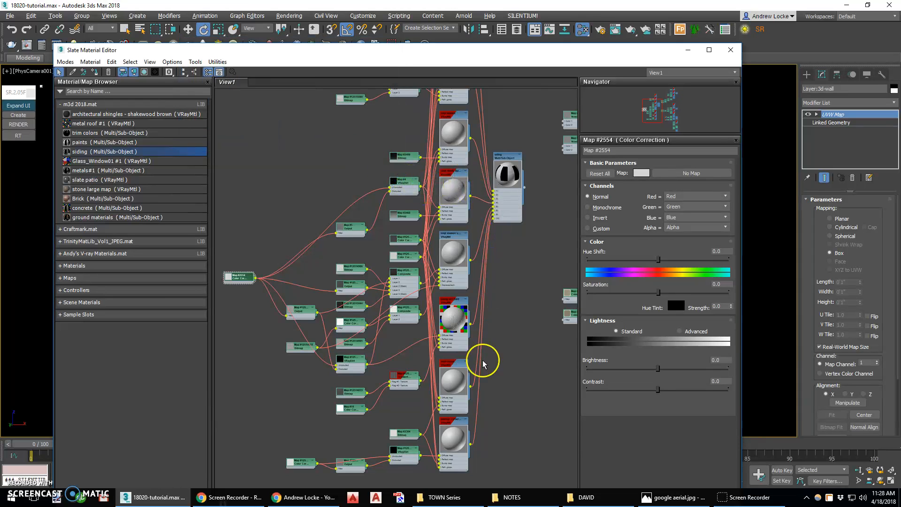
# Assign the siding vert BB material to the selected wall object, replacing the scene material of the same name.
pyautogui.scroll(5, 471, 346)
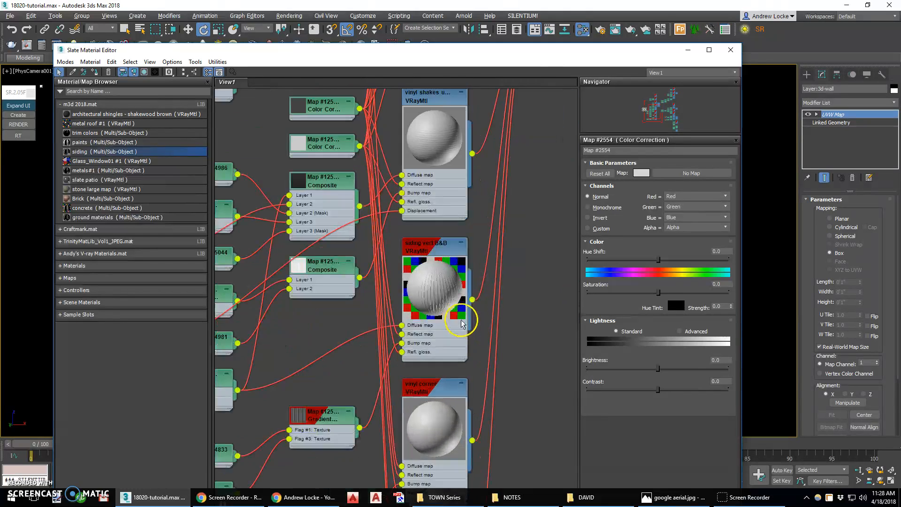
pyautogui.scroll(-7, 439, 258)
pyautogui.moveTo(446, 245)
pyautogui.mouseDown()
pyautogui.moveTo(433, 245)
pyautogui.moveTo(448, 244)
pyautogui.mouseUp()
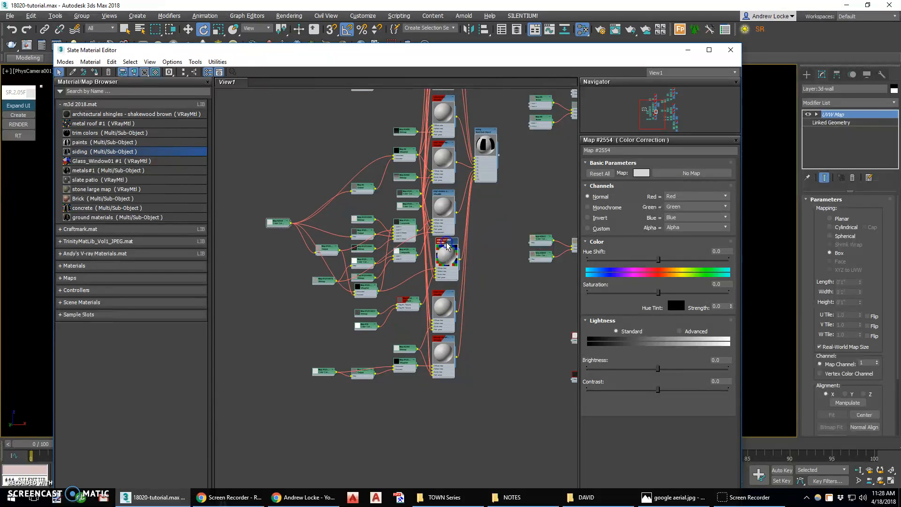
pyautogui.scroll(2, 448, 244)
pyautogui.click(449, 242)
pyautogui.moveTo(420, 54); pyautogui.dragTo(436, 78)
pyautogui.click(110, 104)
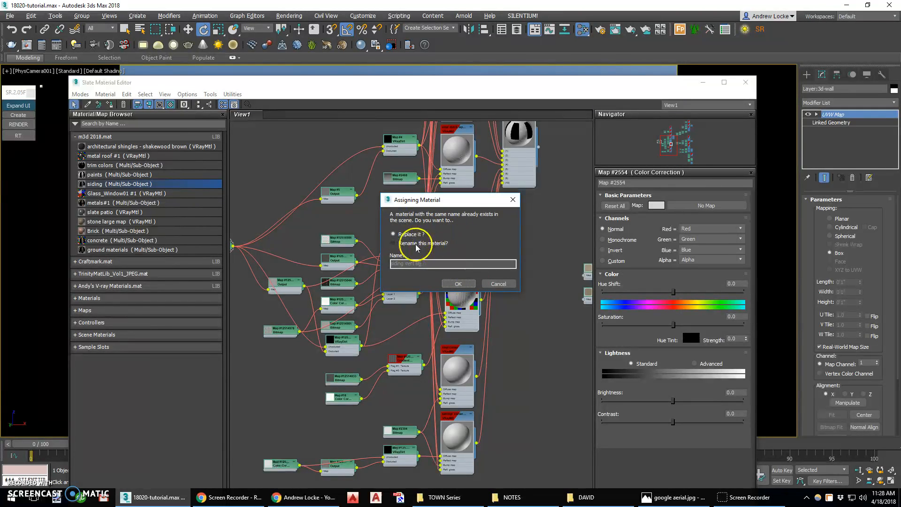
pyautogui.click(458, 283)
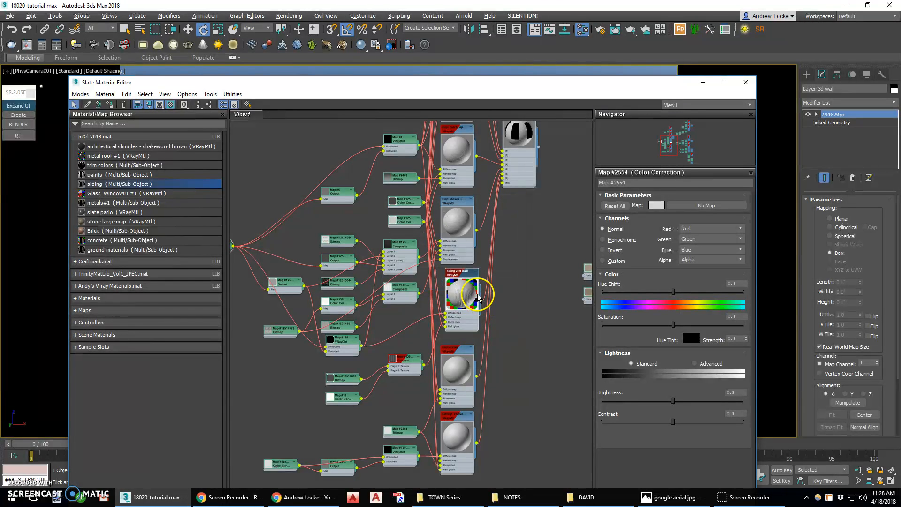
# Close the material editor, expand the SolidRocks interface, and render a mini preview of the house.
pyautogui.click(744, 86)
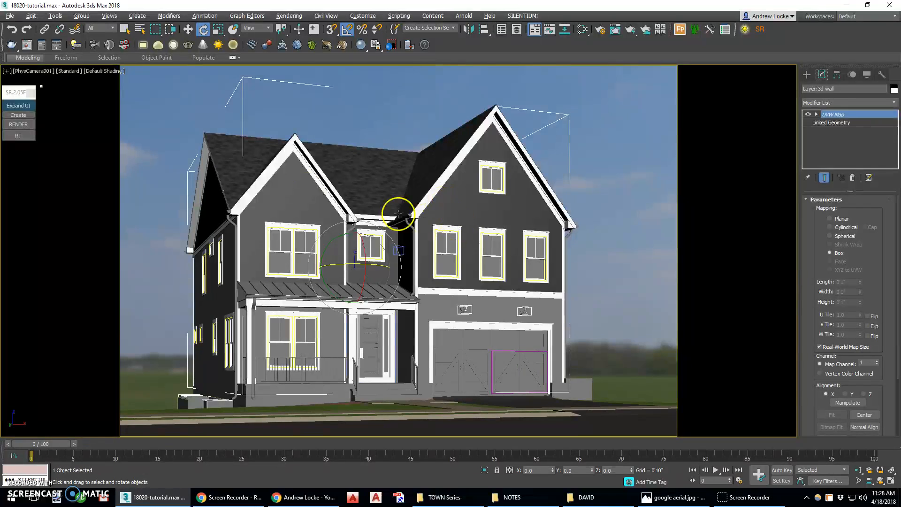
pyautogui.click(18, 105)
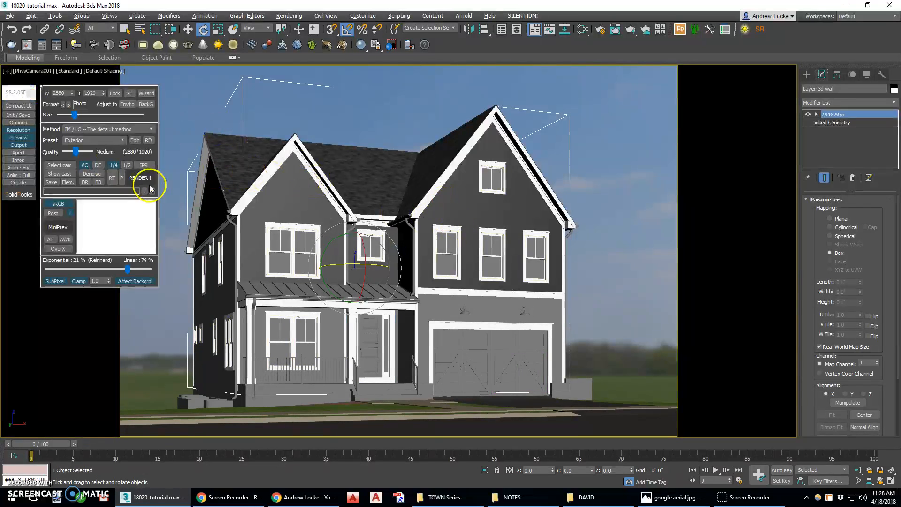
pyautogui.click(58, 227)
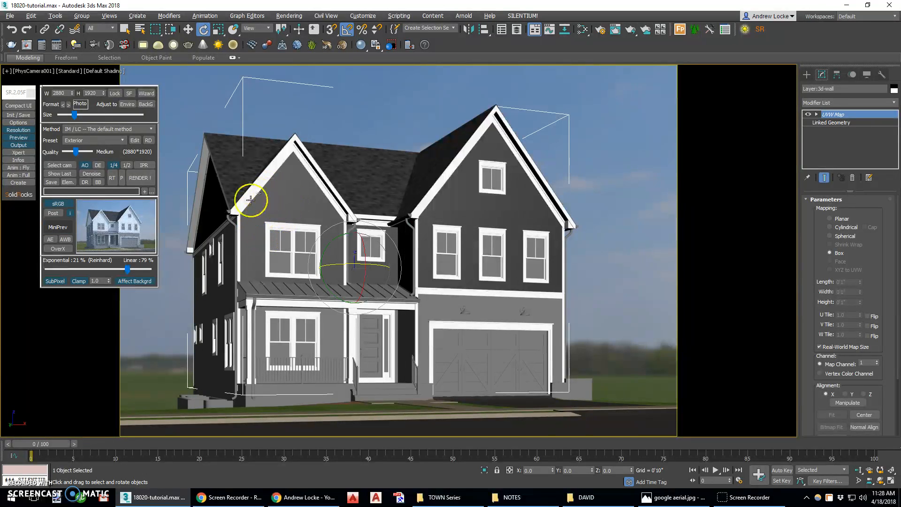
# Reopen the material editor, toggle the viewport display of the siding vert BB material, and uncover the house to check its walls.
pyautogui.press('m')
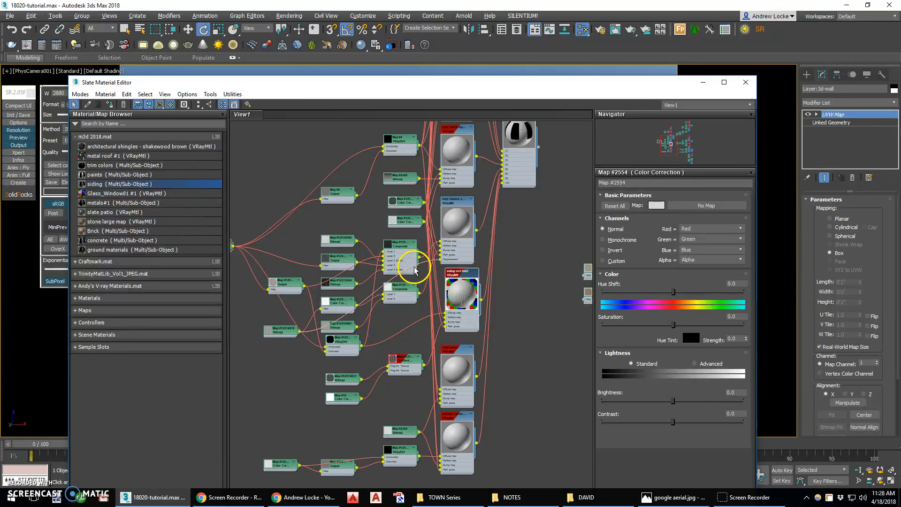
pyautogui.click(459, 277)
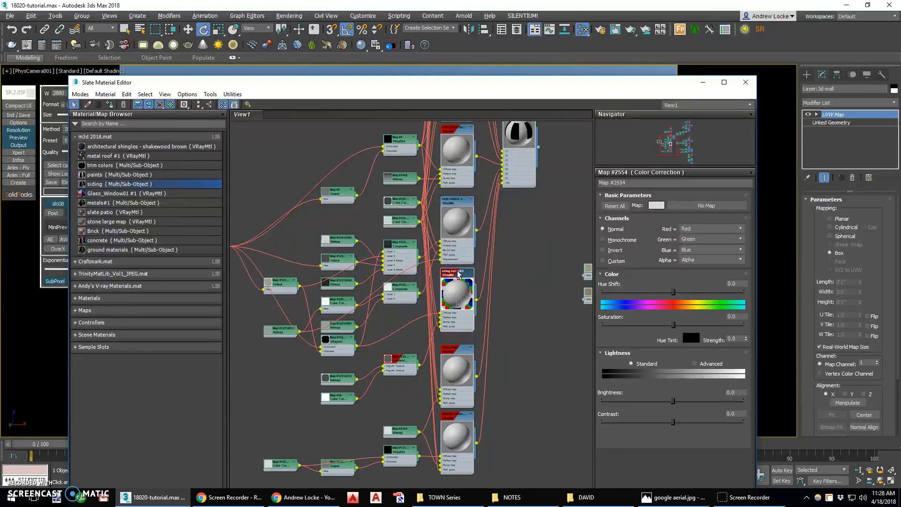
pyautogui.click(501, 270)
pyautogui.click(452, 276)
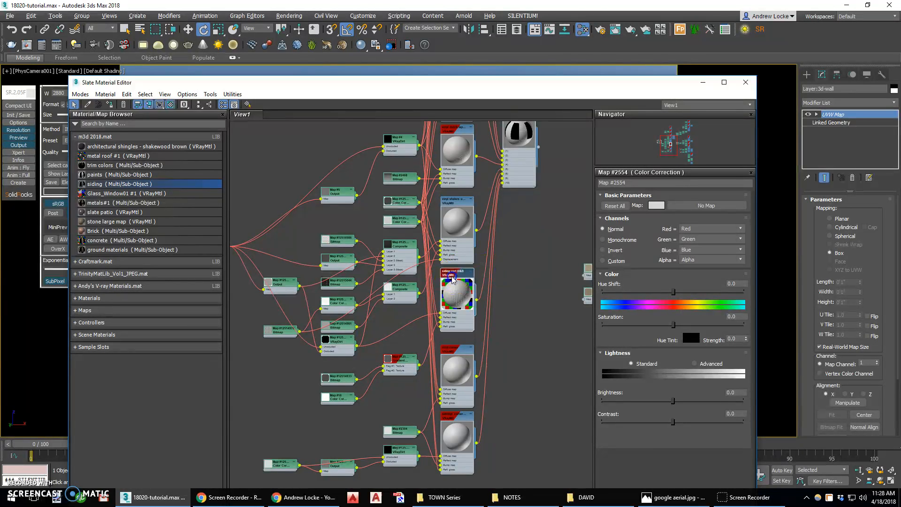
pyautogui.click(160, 104)
pyautogui.click(160, 105)
pyautogui.moveTo(422, 82); pyautogui.dragTo(437, 259)
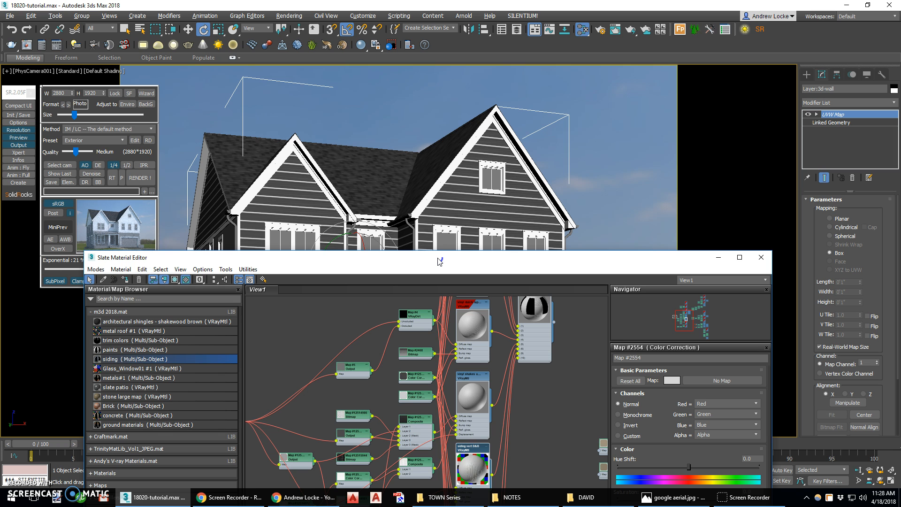
# Show Color Correction Map #2554 in the viewport on siding vert BB, and close the material editor to view the walls.
pyautogui.moveTo(439, 262); pyautogui.dragTo(409, 105)
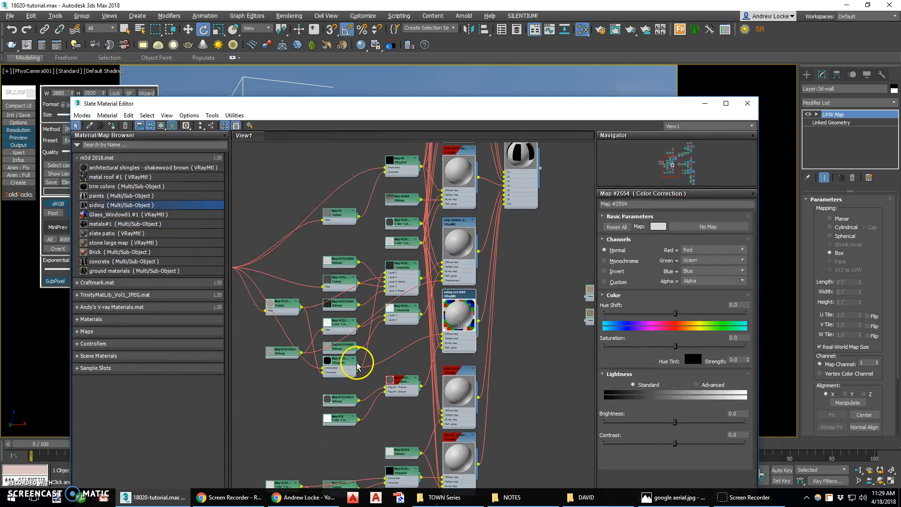
pyautogui.scroll(3, 359, 362)
pyautogui.scroll(-3, 378, 323)
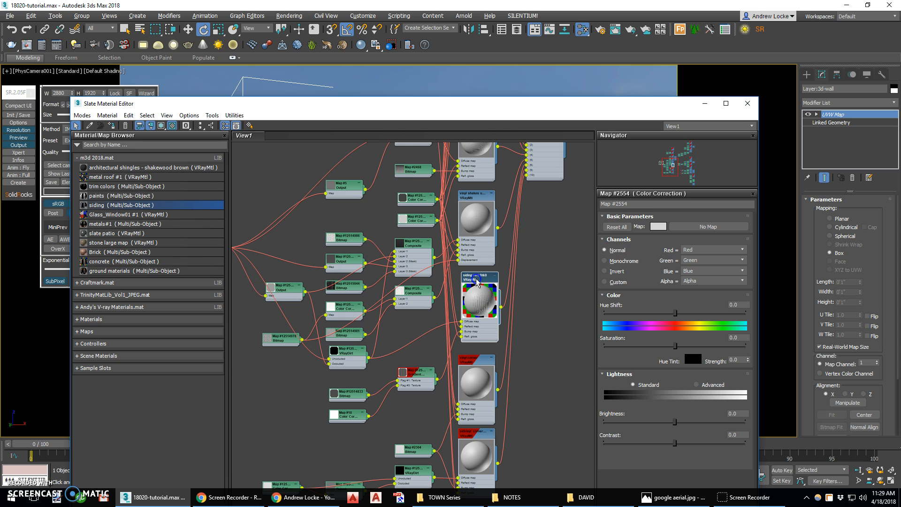
pyautogui.moveTo(476, 280); pyautogui.dragTo(479, 277)
pyautogui.scroll(-2, 479, 277)
pyautogui.scroll(2, 343, 260)
pyautogui.click(290, 258)
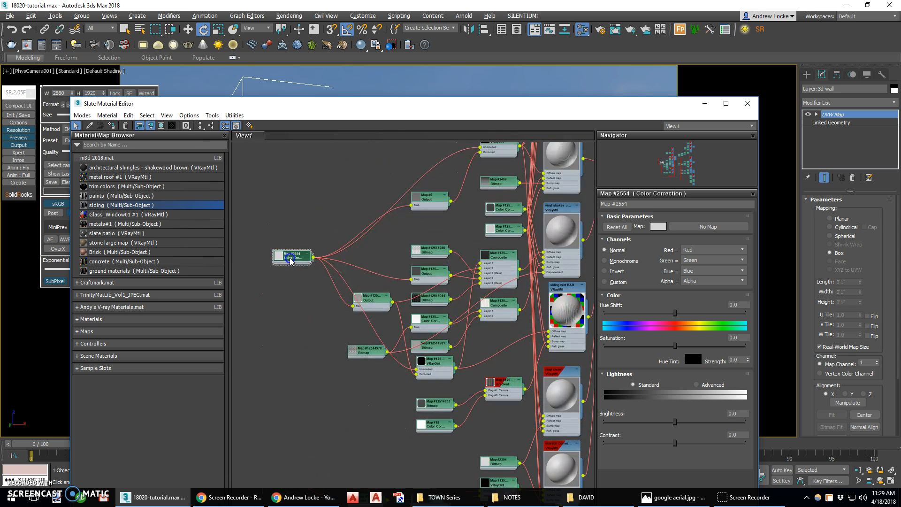
pyautogui.click(161, 126)
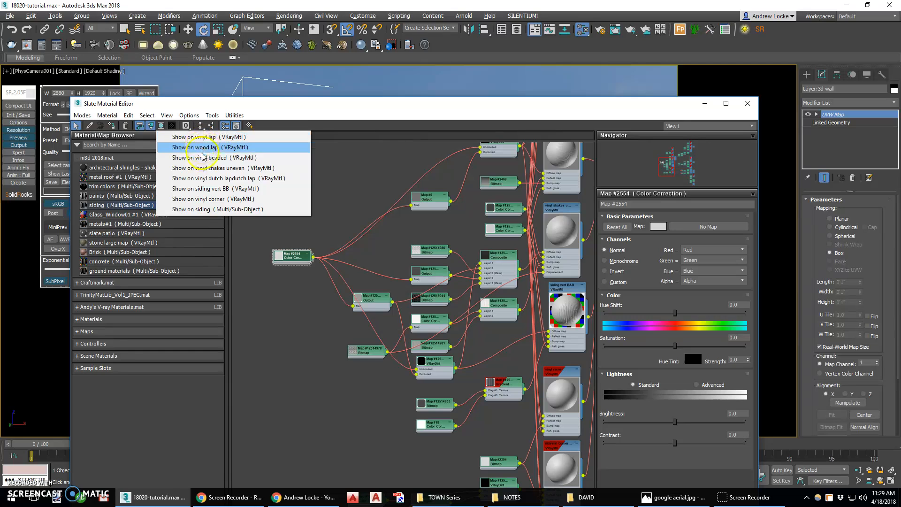
pyautogui.click(207, 188)
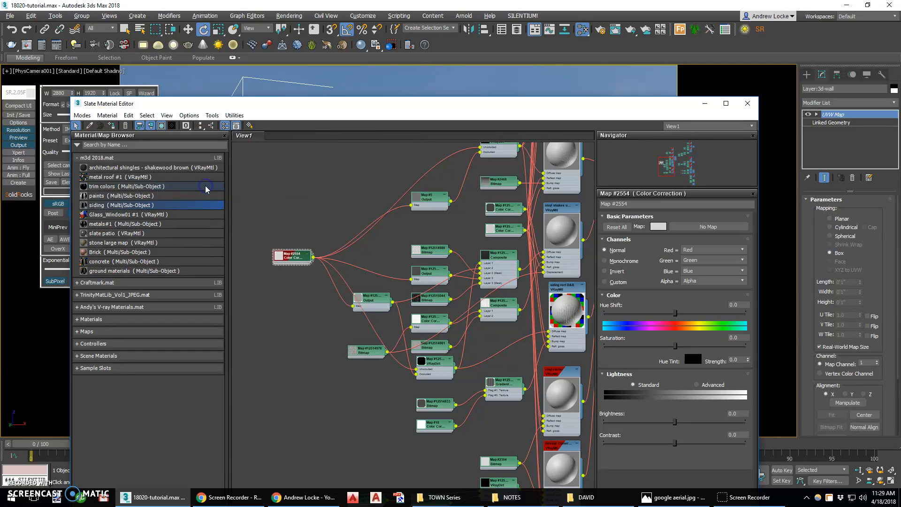
pyautogui.click(748, 103)
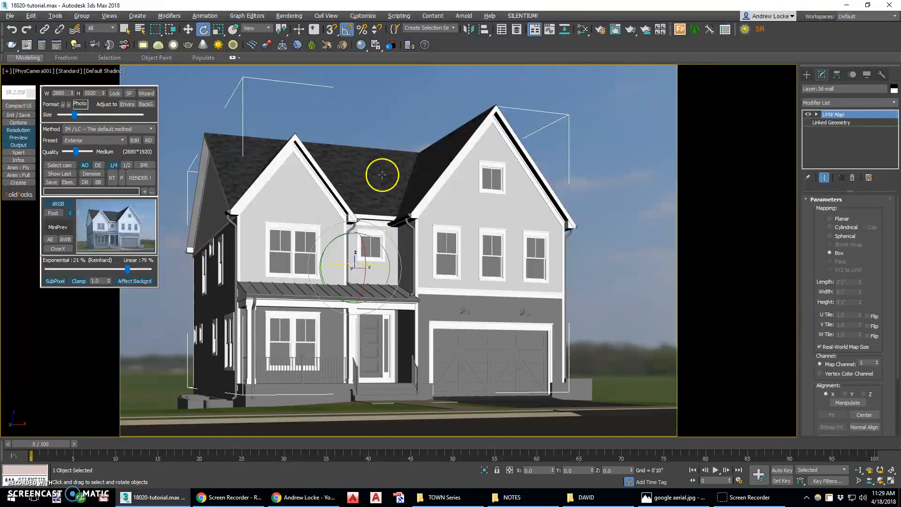
# Reopen the material editor, assign the black material from the trim colors network to the gutters and downspouts, and refresh the mini preview.
pyautogui.press('m')
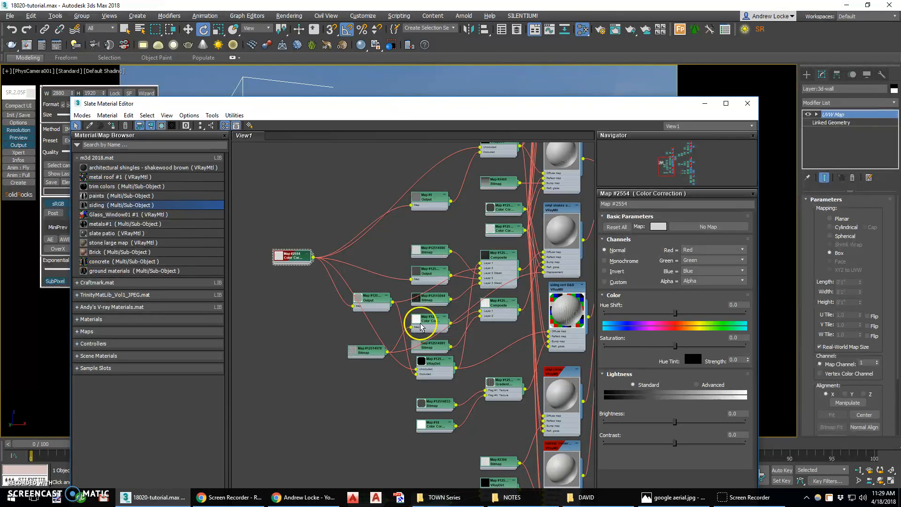
pyautogui.click(687, 170)
pyautogui.moveTo(428, 107); pyautogui.dragTo(623, 78)
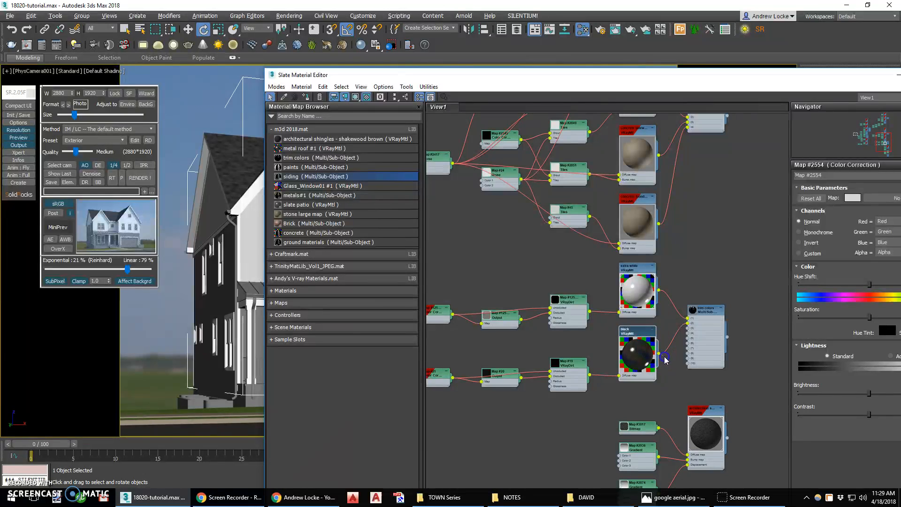
pyautogui.moveTo(624, 374); pyautogui.dragTo(227, 213)
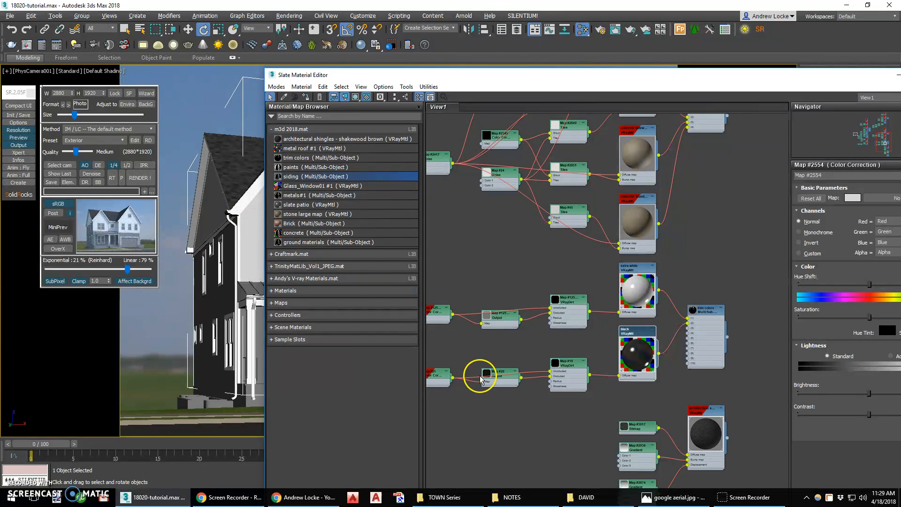
pyautogui.moveTo(487, 341); pyautogui.dragTo(544, 335, button='middle')
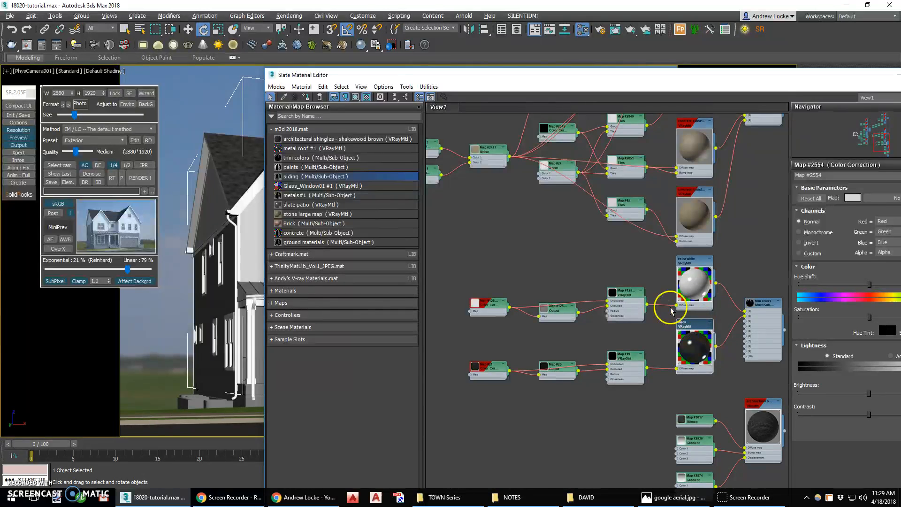
pyautogui.click(57, 227)
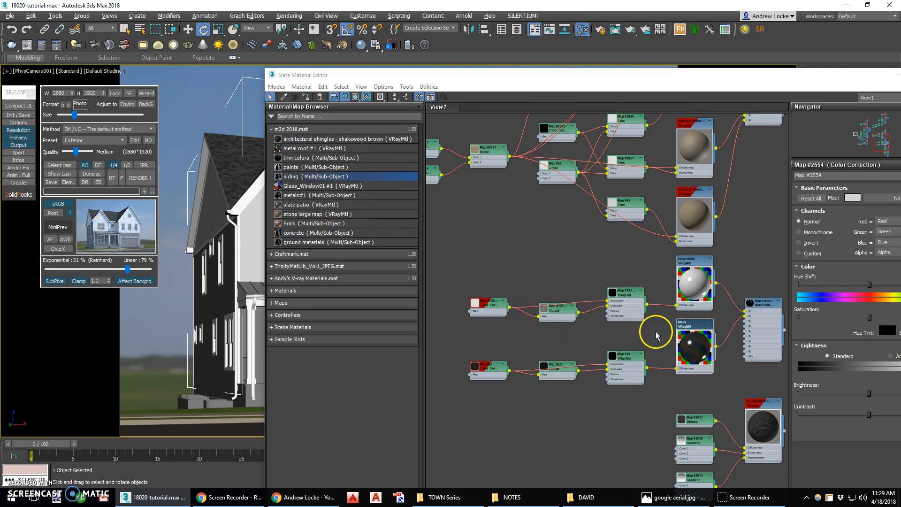
# Hide and reshow Color Correction Map #21 in the viewport on the black material, and check the gutters on the house.
pyautogui.click(488, 370)
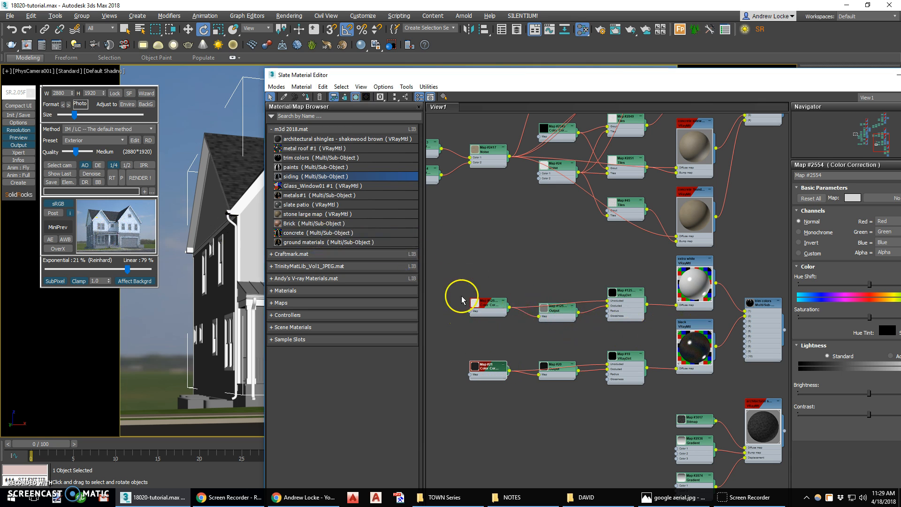
pyautogui.click(355, 96)
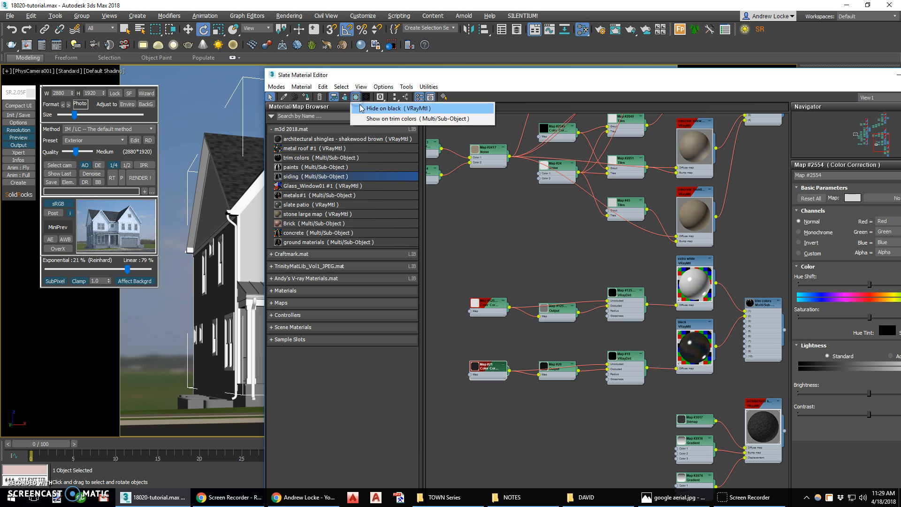
pyautogui.click(371, 108)
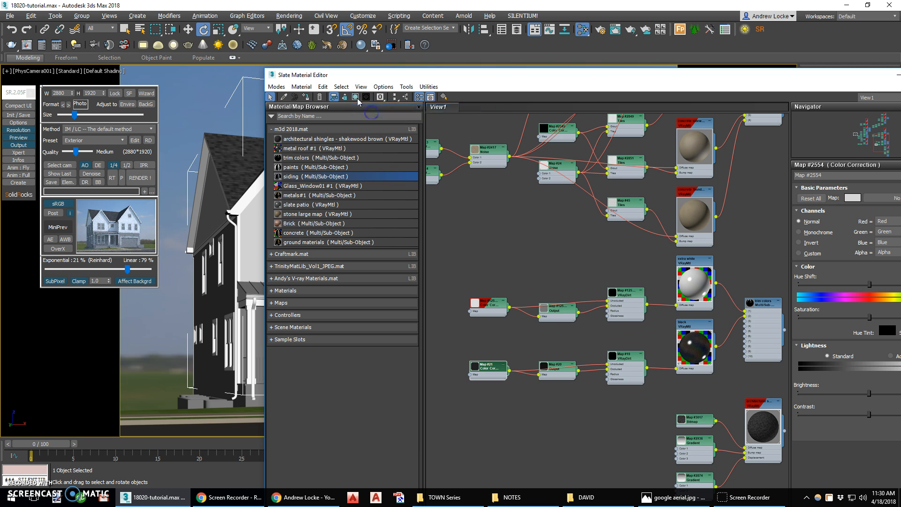
pyautogui.click(356, 98)
pyautogui.click(370, 108)
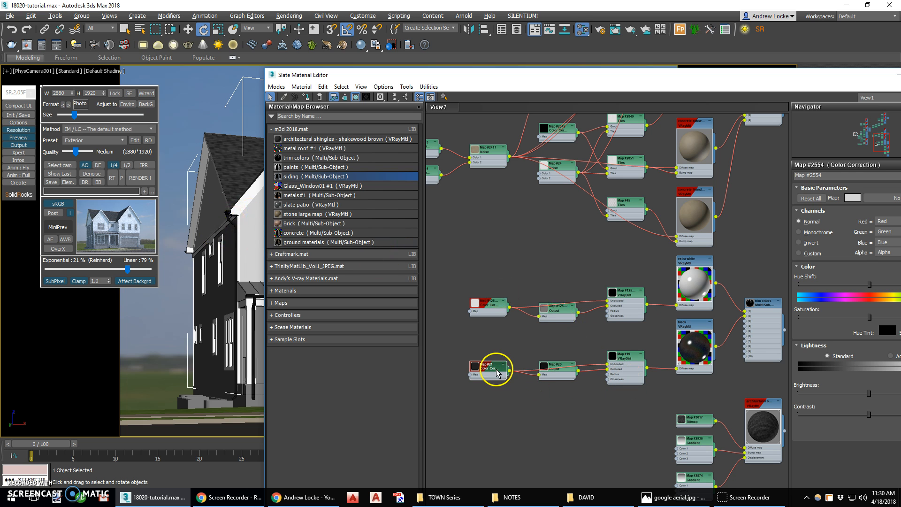
pyautogui.moveTo(615, 327)
pyautogui.mouseDown(button='middle')
pyautogui.moveTo(629, 324)
pyautogui.moveTo(604, 324)
pyautogui.mouseUp(button='middle')
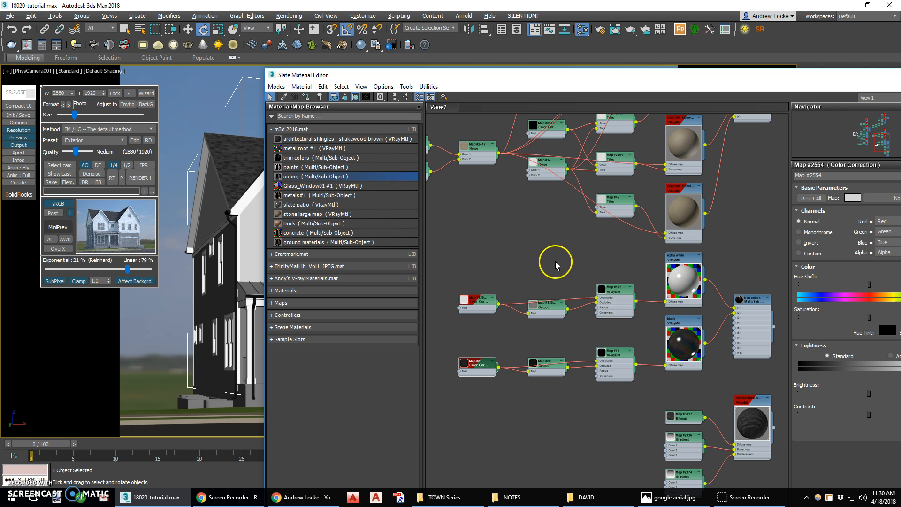
pyautogui.moveTo(792, 83); pyautogui.dragTo(612, 337)
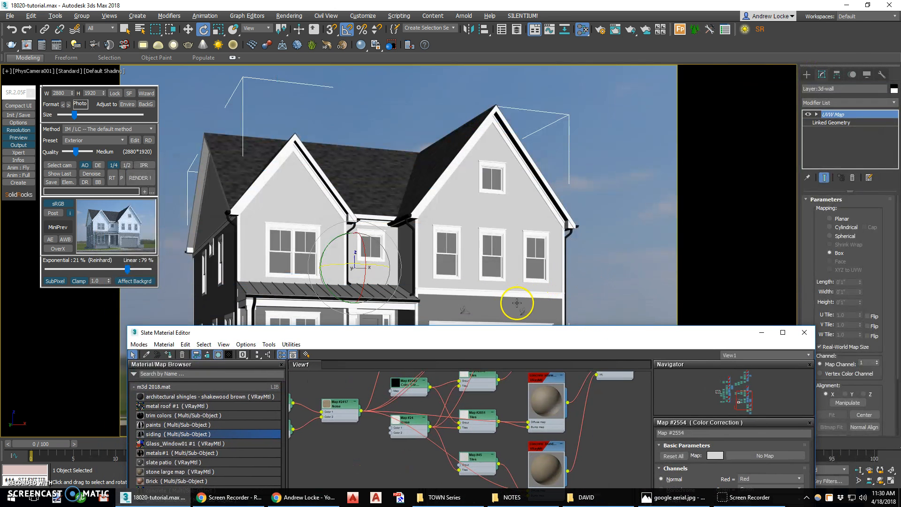
pyautogui.moveTo(527, 338); pyautogui.dragTo(535, 61)
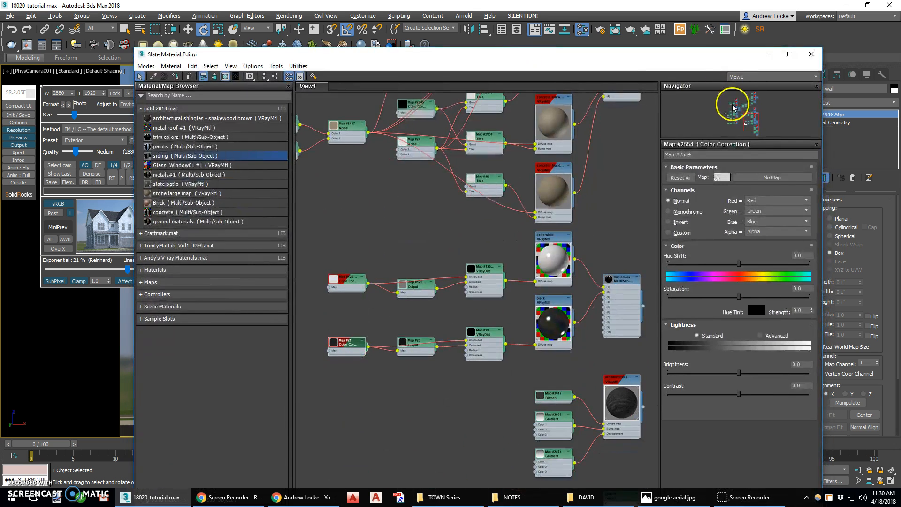
# Assign the wood lap material from the siding network to the lower front wall of the house.
pyautogui.click(736, 120)
pyautogui.scroll(4, 521, 176)
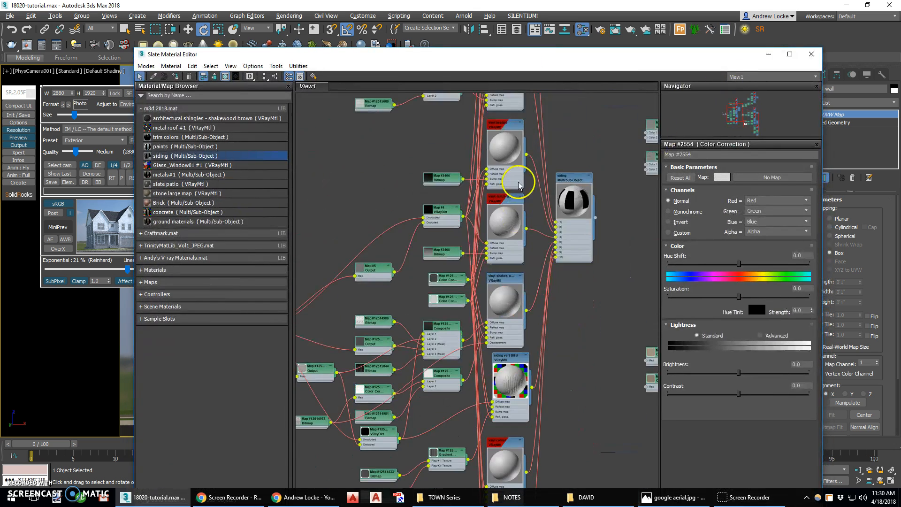
pyautogui.scroll(2, 519, 115)
pyautogui.moveTo(493, 149); pyautogui.dragTo(544, 357, button='middle')
pyautogui.moveTo(552, 234); pyautogui.dragTo(503, 301, button='middle')
pyautogui.click(490, 278)
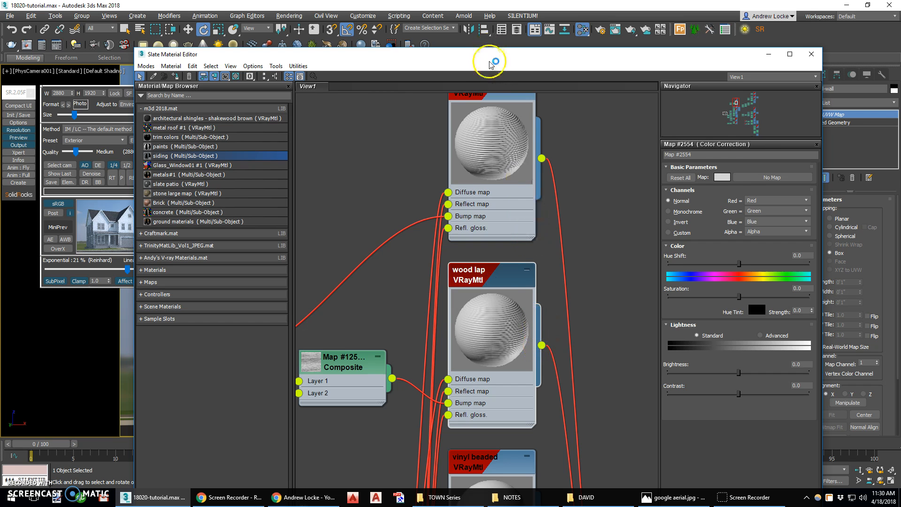
pyautogui.moveTo(575, 58); pyautogui.dragTo(739, 96)
pyautogui.moveTo(753, 373); pyautogui.dragTo(261, 332)
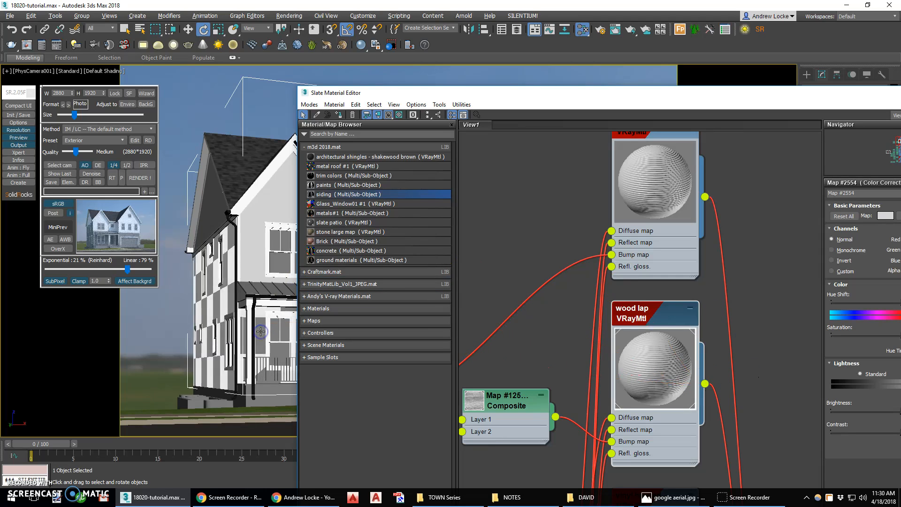
# Close the material editor, run a quarter-size test render of the camera view, stop it early and close the frame buffer.
pyautogui.moveTo(815, 94); pyautogui.dragTo(566, 83)
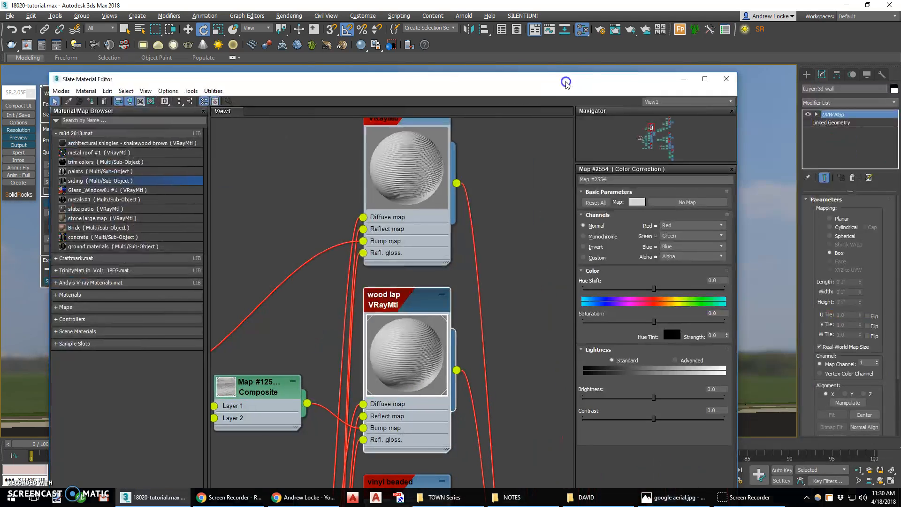
pyautogui.click(726, 78)
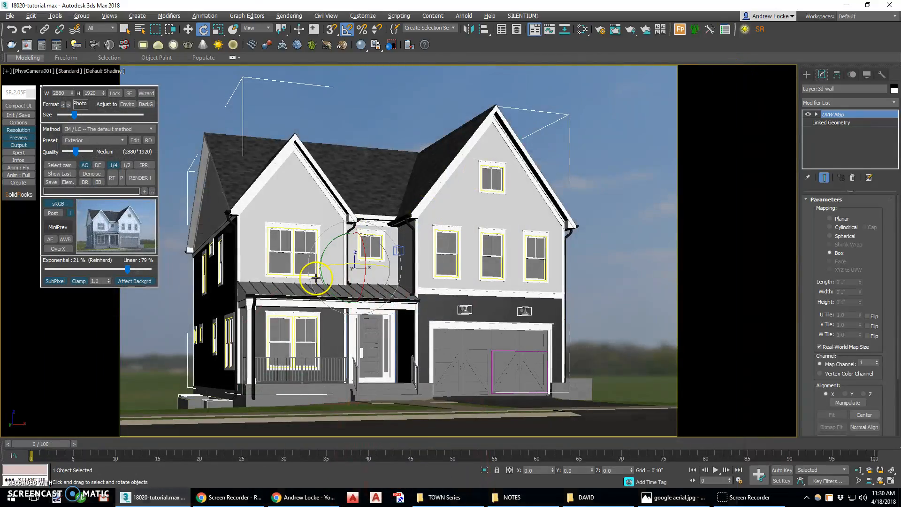
pyautogui.click(140, 177)
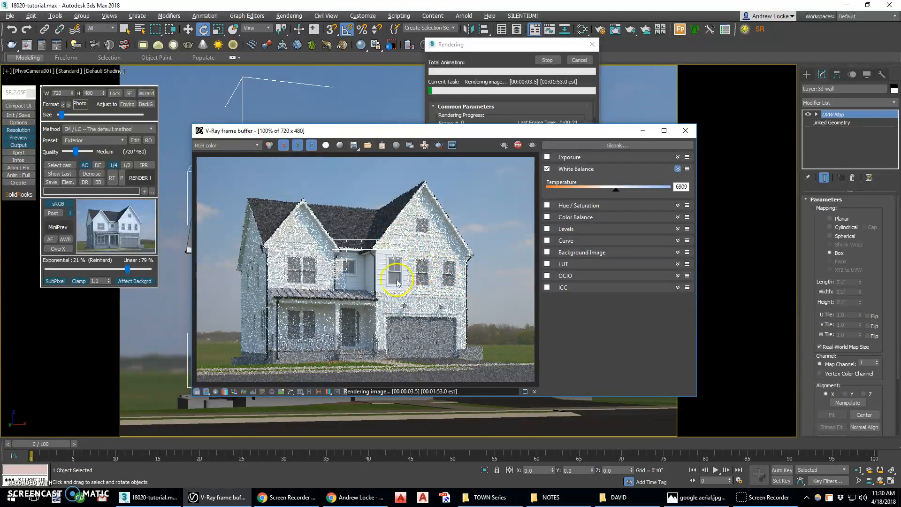
pyautogui.click(548, 60)
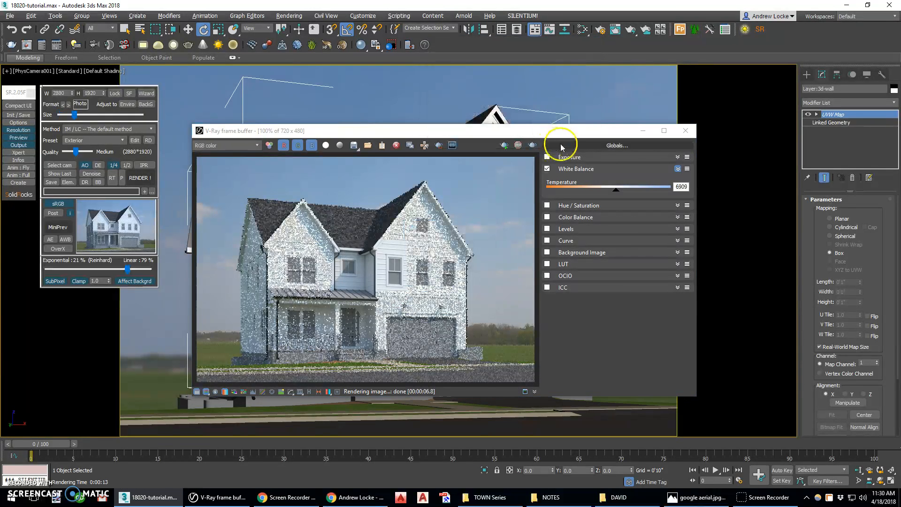
pyautogui.click(686, 131)
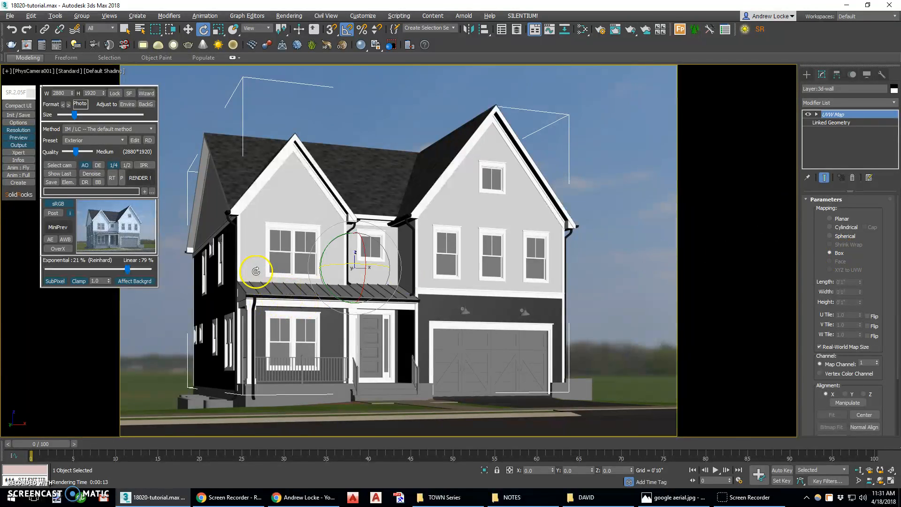
# Reopen the material editor, examine the siding vert B&B material's board direction in its preview, and close the editor.
pyautogui.press('m')
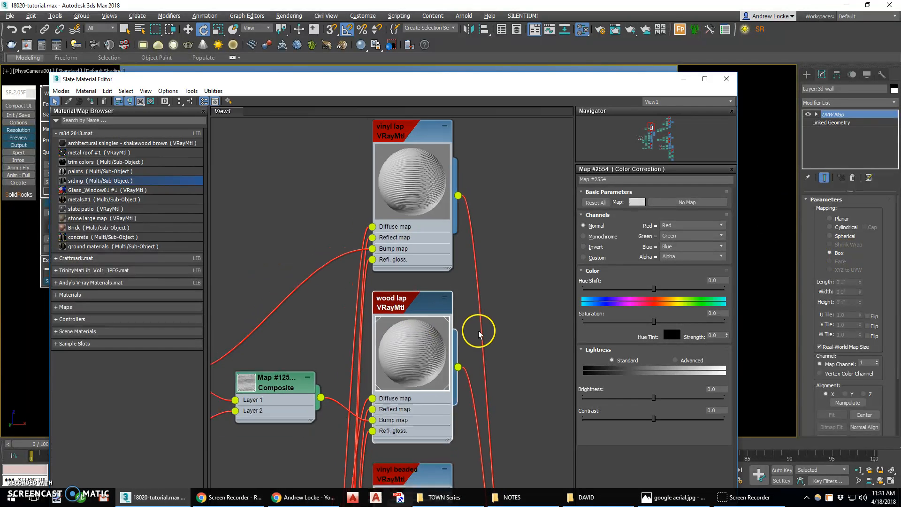
pyautogui.scroll(-8, 479, 334)
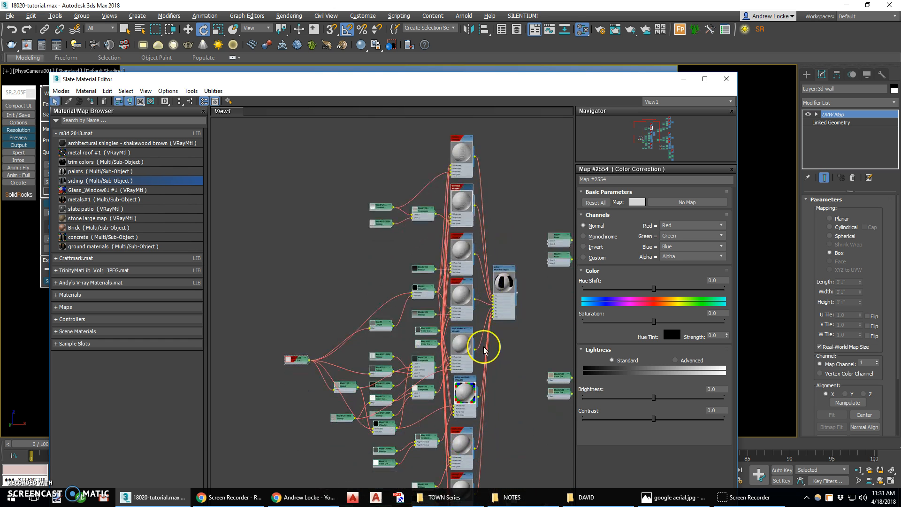
pyautogui.scroll(6, 483, 349)
pyautogui.scroll(2, 388, 274)
pyautogui.click(383, 301)
pyautogui.scroll(2, 382, 301)
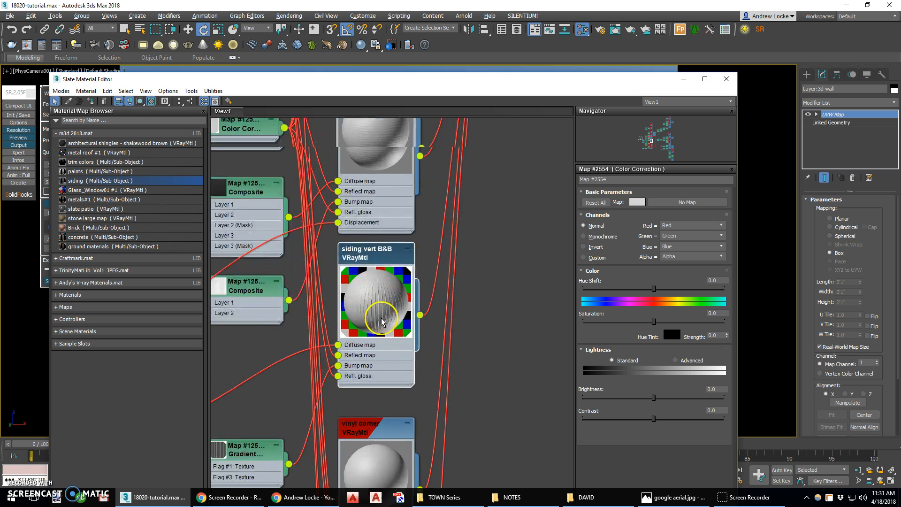
pyautogui.scroll(2, 382, 322)
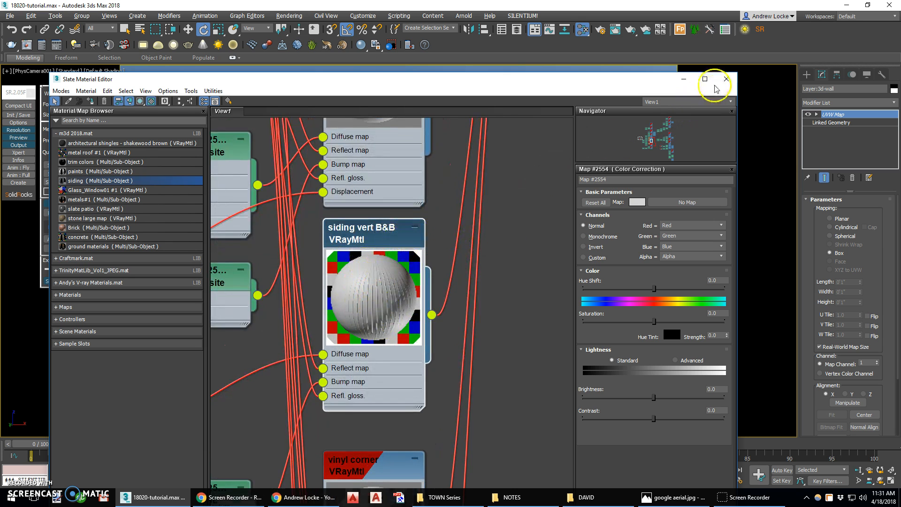
pyautogui.click(726, 79)
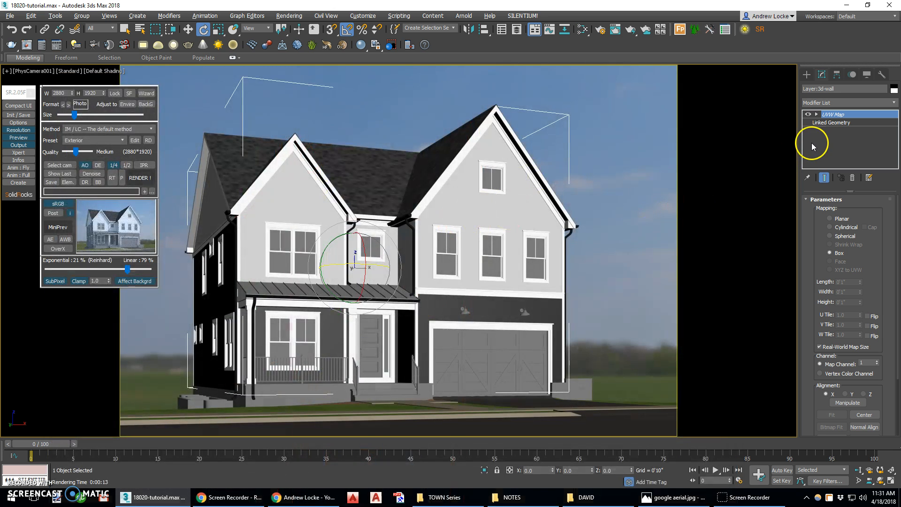
# Rotate the UVW Map gizmo of the upper walls -90 degrees about Y, and start a quarter-size test render.
pyautogui.click(835, 117)
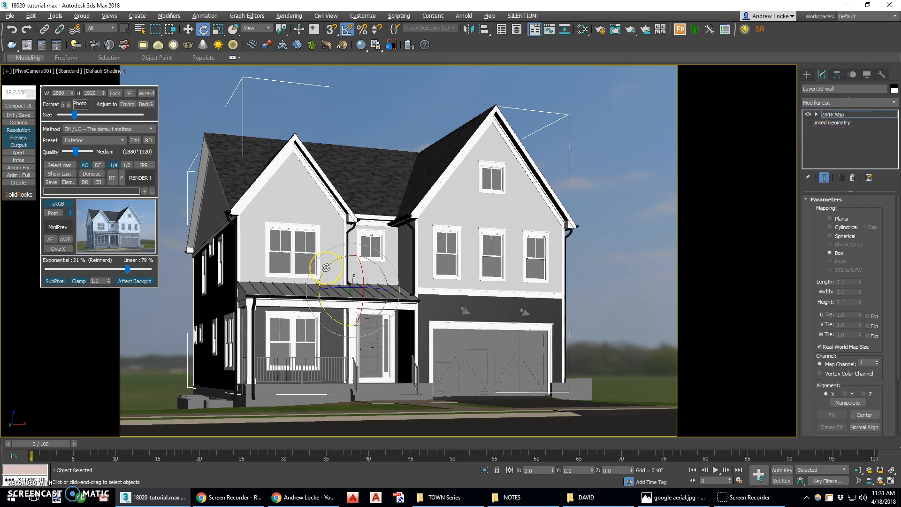
pyautogui.moveTo(326, 268); pyautogui.dragTo(323, 273)
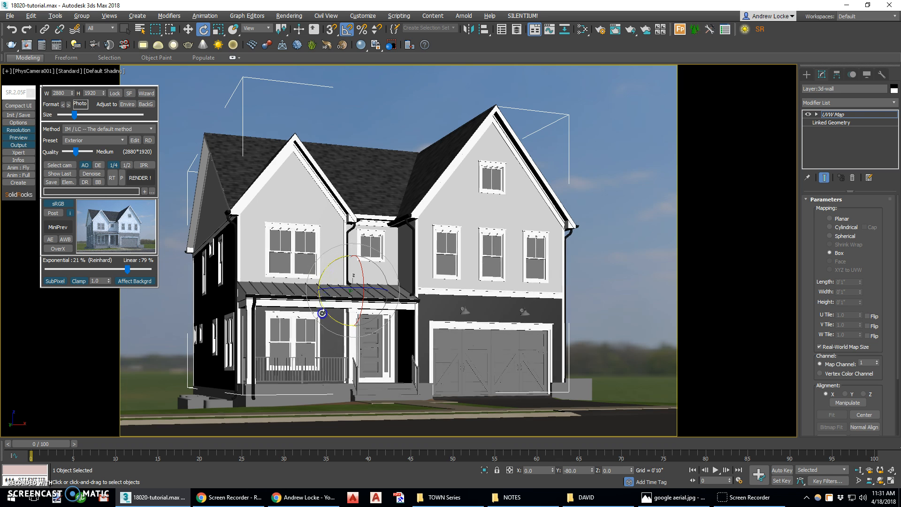
pyautogui.moveTo(322, 317); pyautogui.dragTo(322, 320)
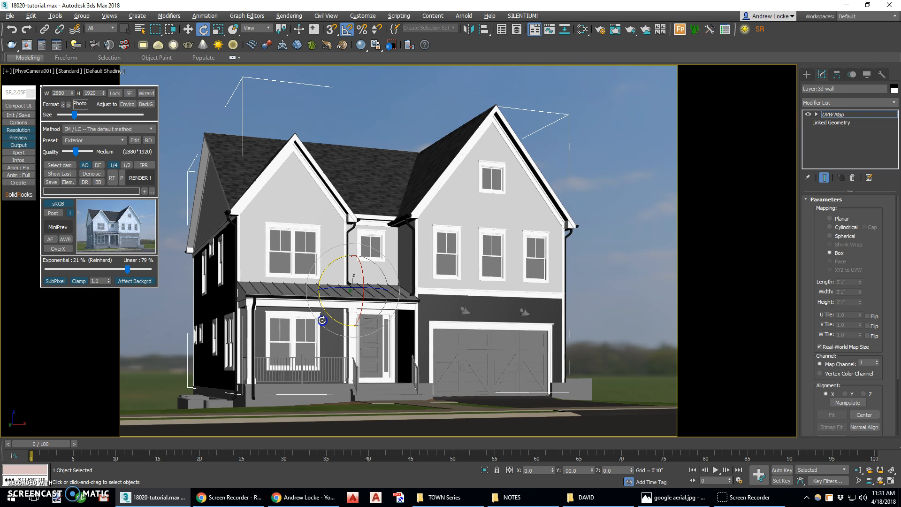
pyautogui.click(114, 165)
pyautogui.click(131, 178)
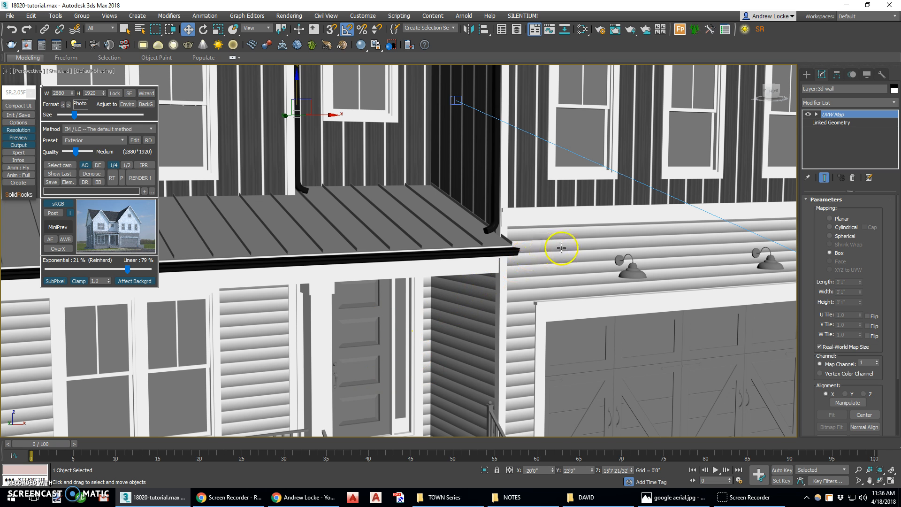
# Select the lower horizontal-siding walls and rotate their UVW Map gizmo about Y to flip the lap direction.
pyautogui.scroll(5, 561, 248)
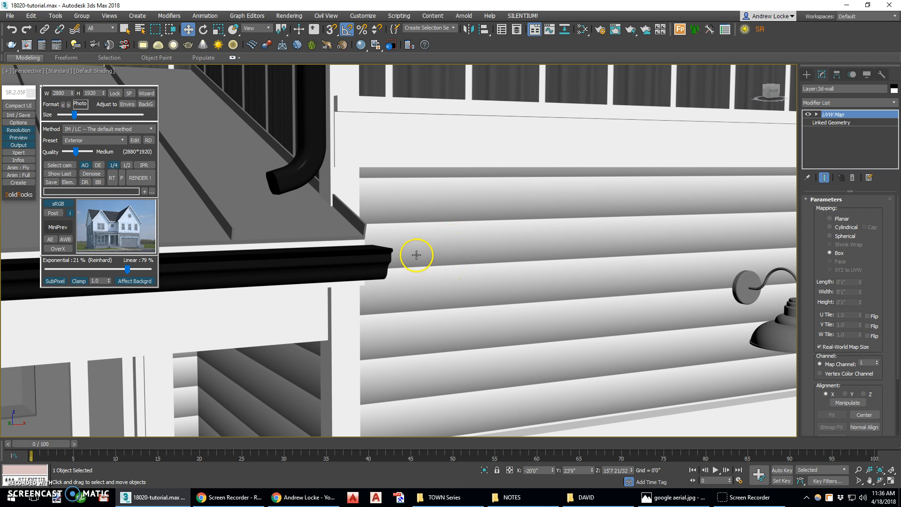
pyautogui.scroll(-2, 404, 255)
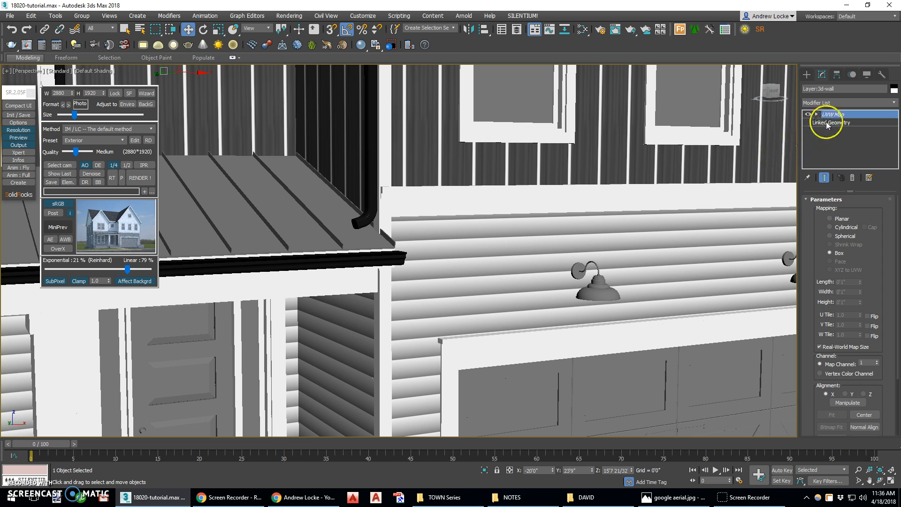
pyautogui.click(528, 233)
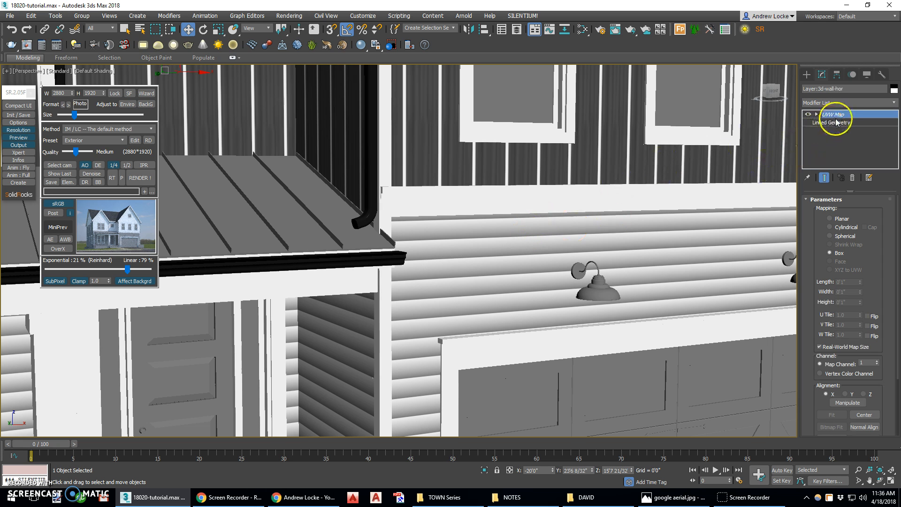
pyautogui.click(837, 116)
pyautogui.click(203, 29)
pyautogui.moveTo(262, 130); pyautogui.dragTo(382, 156, button='middle')
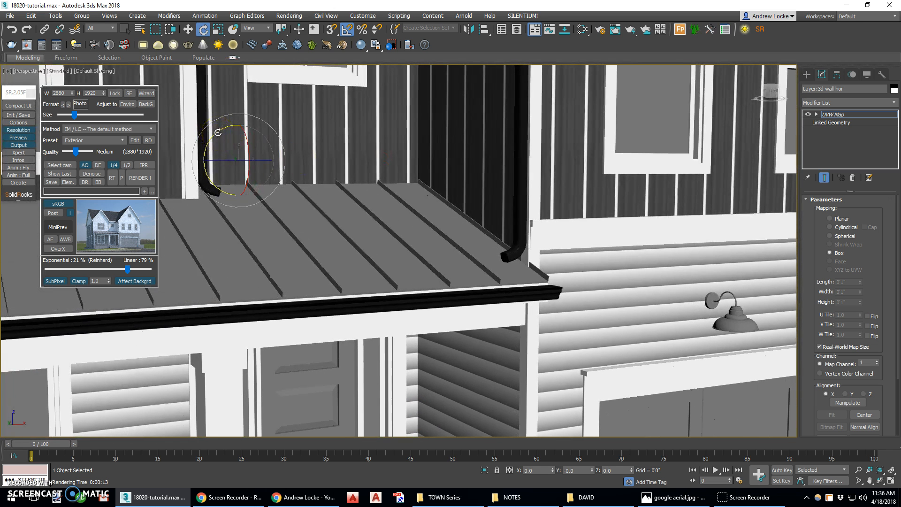
pyautogui.moveTo(216, 136); pyautogui.dragTo(231, 280)
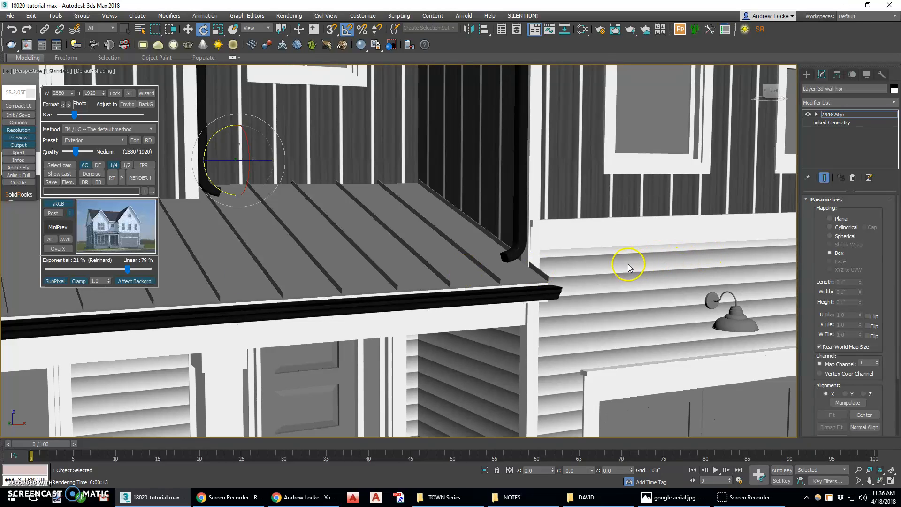
# Move the lap siding's UVW Map gizmo vertically to shift the board rows, and exit gizmo editing.
pyautogui.click(188, 29)
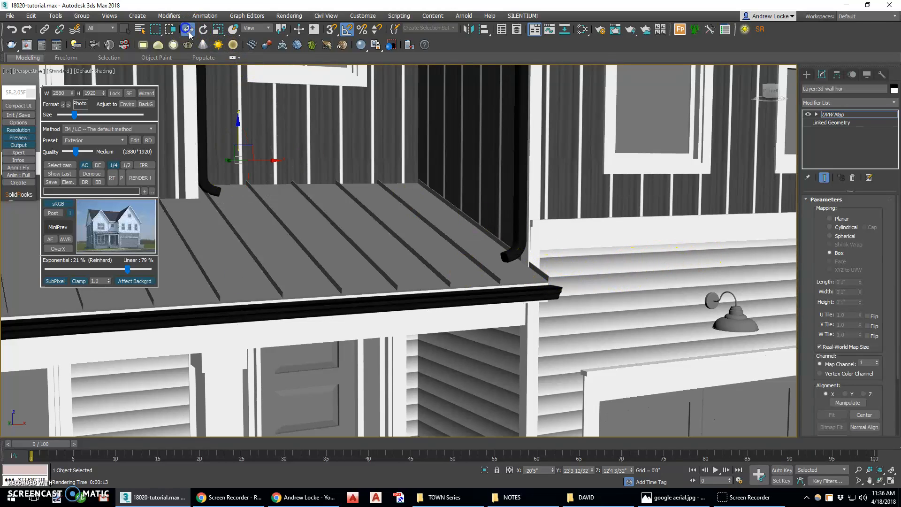
pyautogui.moveTo(240, 132); pyautogui.dragTo(238, 168)
pyautogui.click(846, 116)
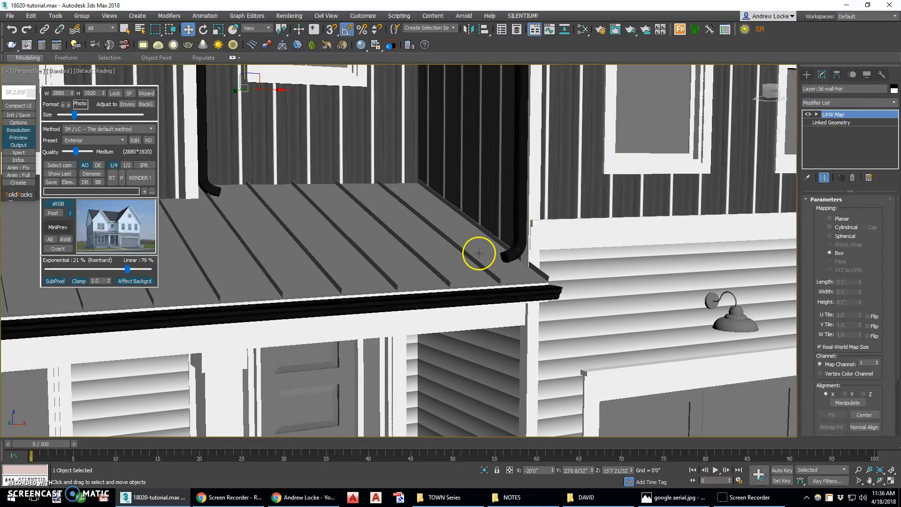
# Return to the full-size PhysCamera001 view and start a quarter-size test render of the house.
pyautogui.hotkey('alt', 'w')
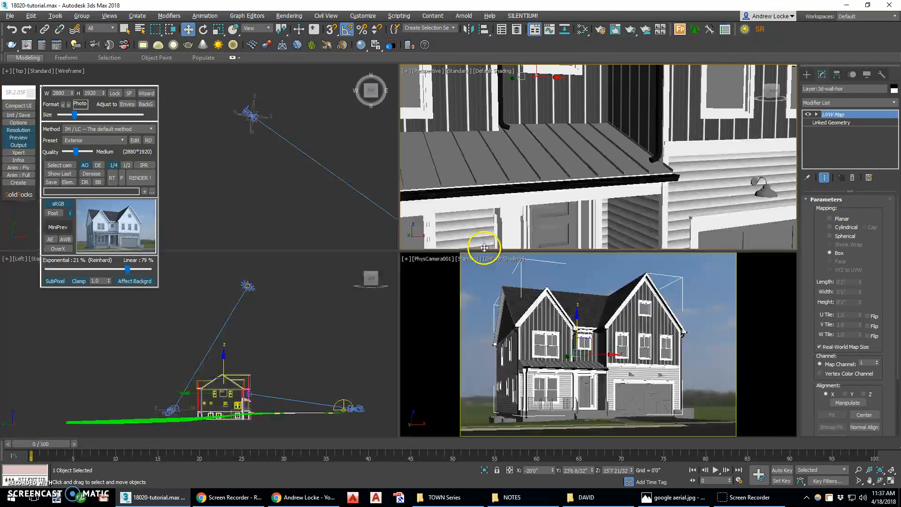
pyautogui.hotkey('alt', 'w')
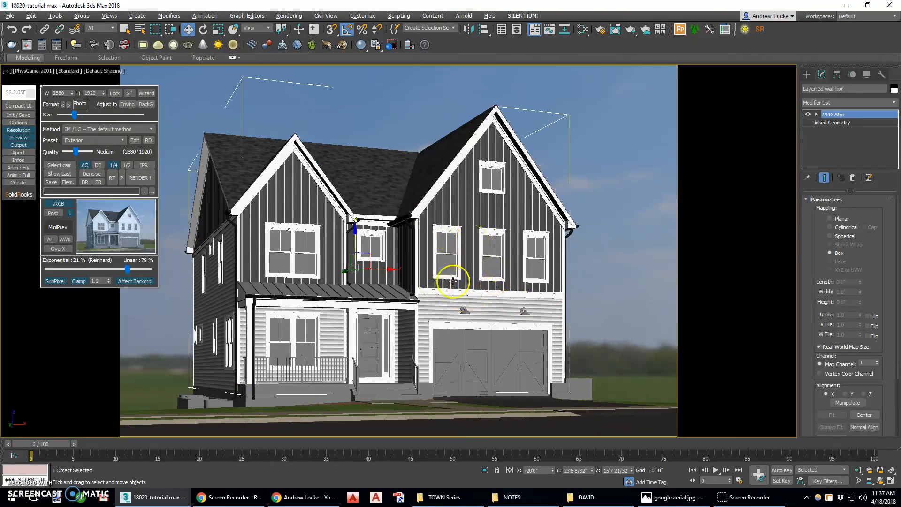
pyautogui.click(139, 179)
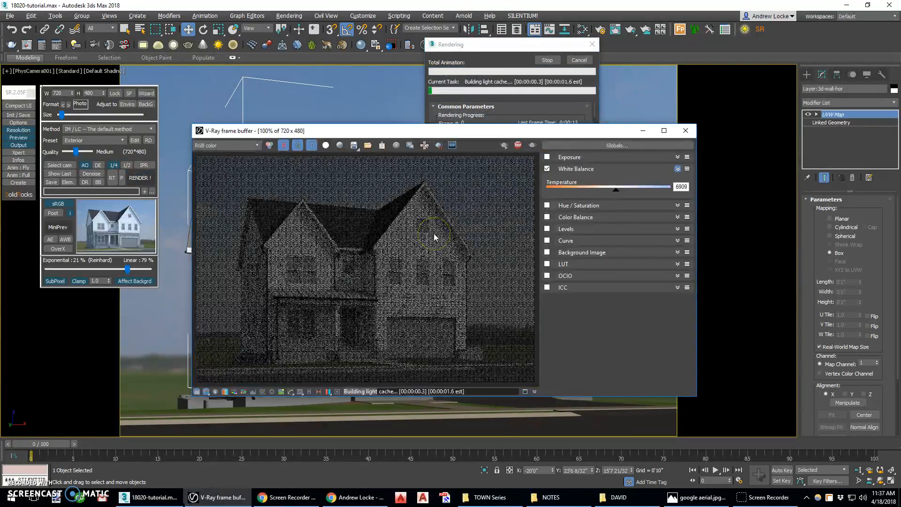